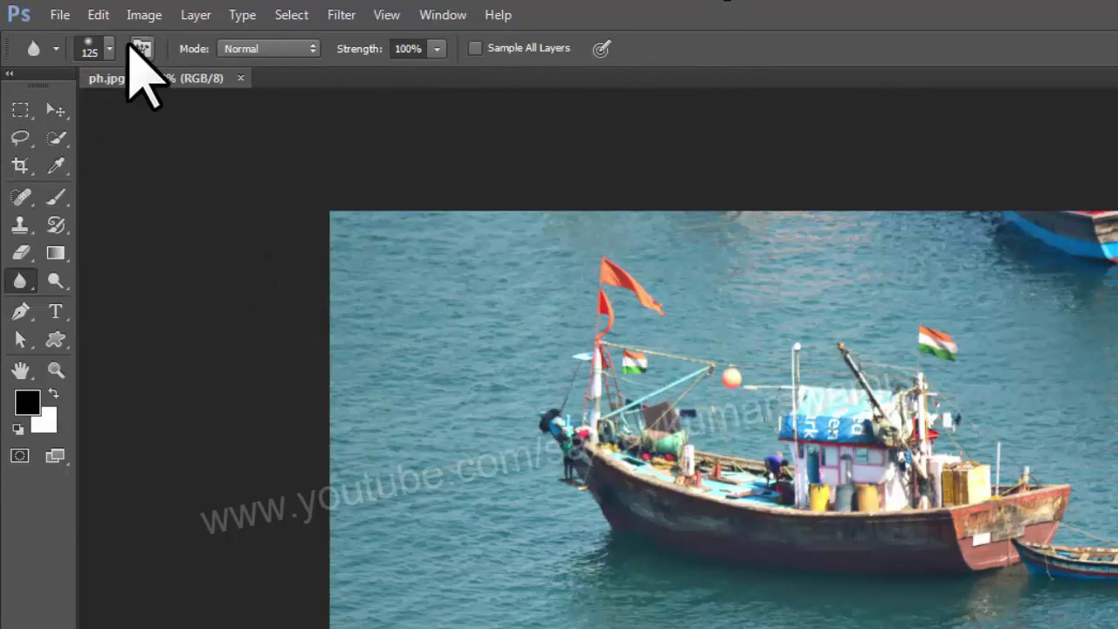
Step: Set the Blur tool's brush size to 39 px and its blending mode to Saturation
left_click(108, 49)
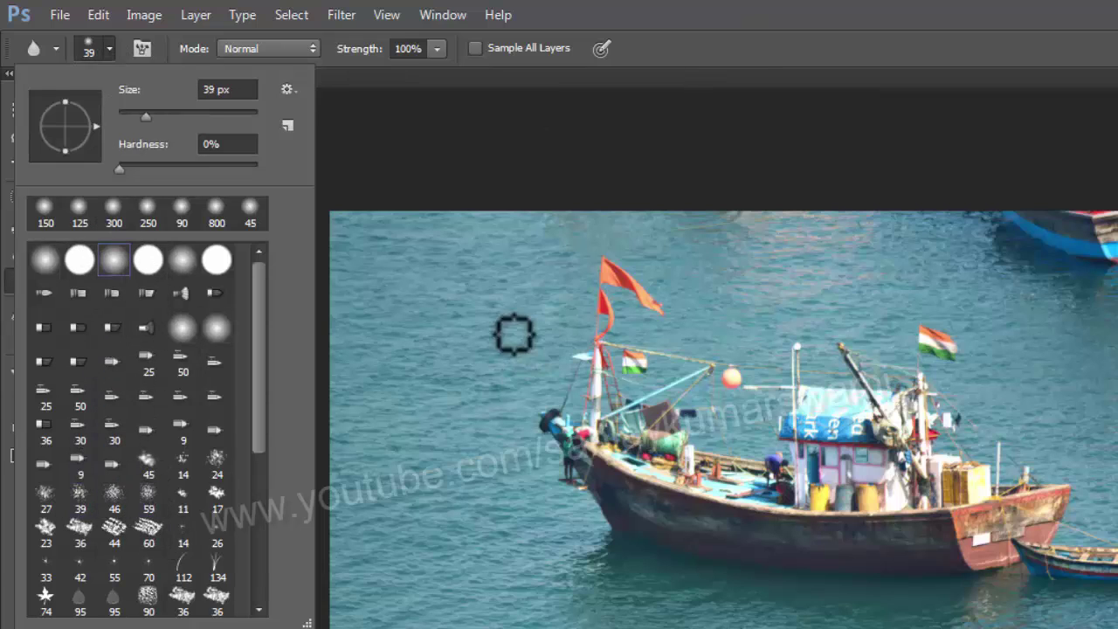
left_click(260, 49)
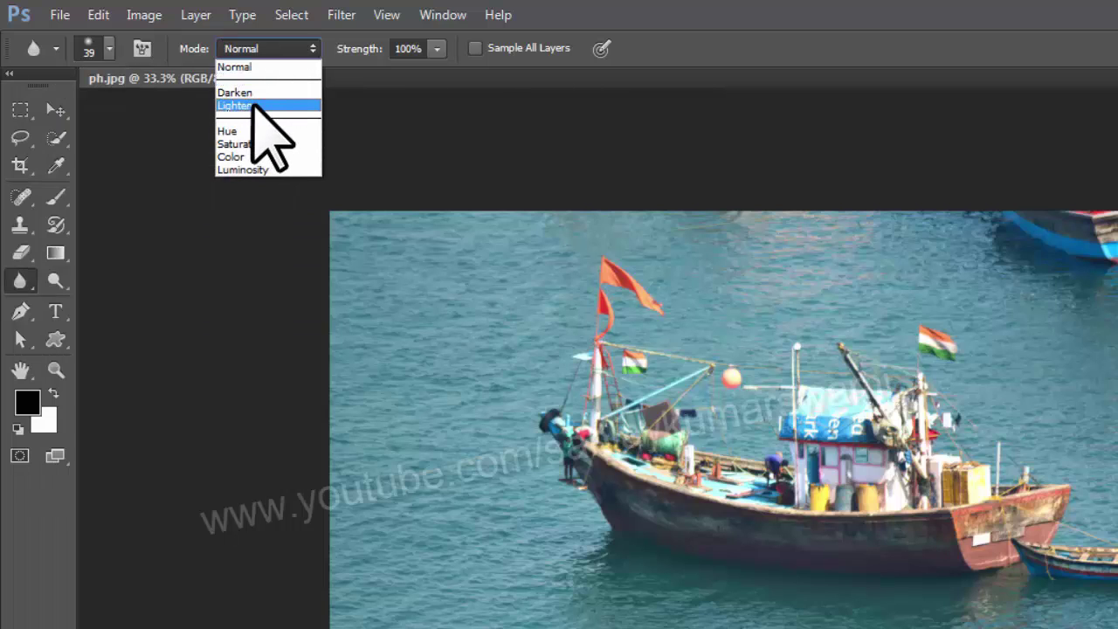
left_click(669, 23)
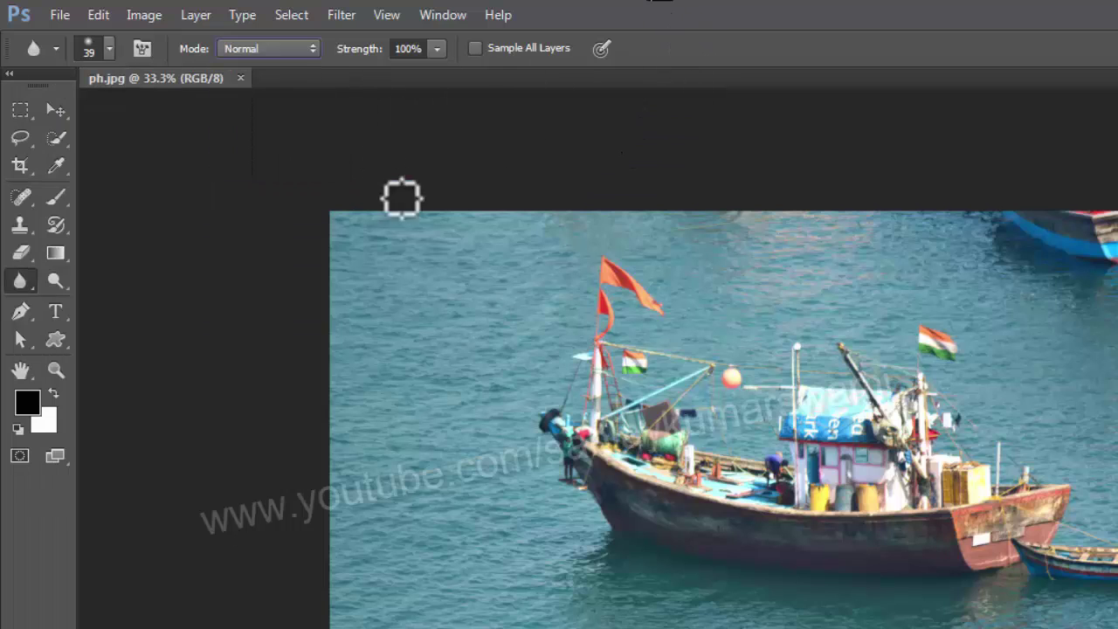
scroll(690, 472, "up", 5)
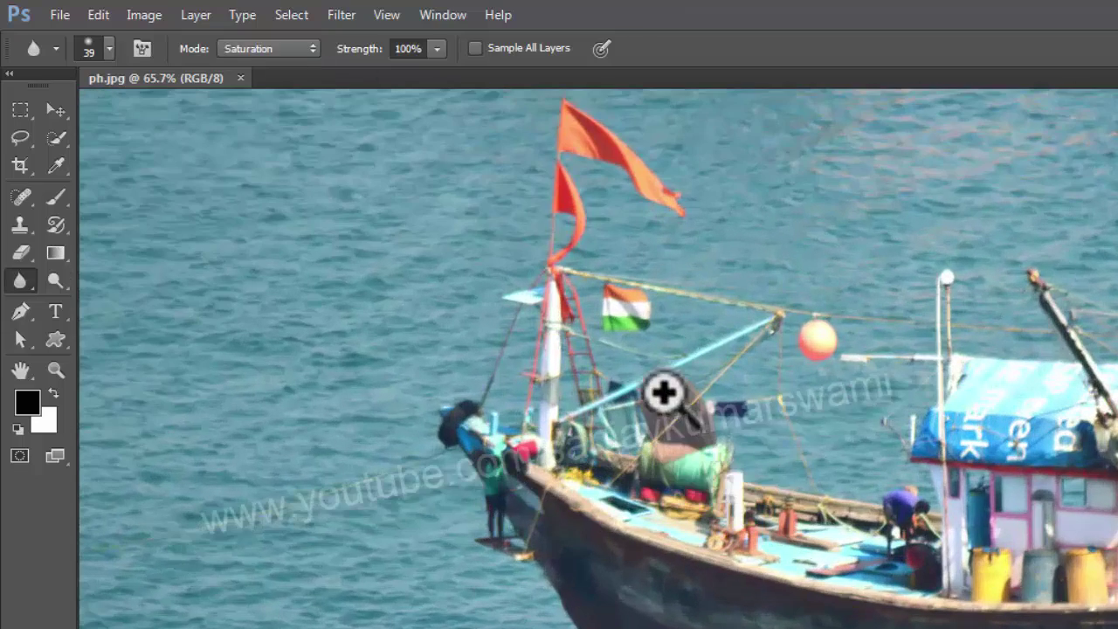
Step: Set the Blur tool's blending mode to Normal for work around the boat's flags
right_click(664, 393)
left_click(732, 432)
left_click_drag(664, 387, 613, 556)
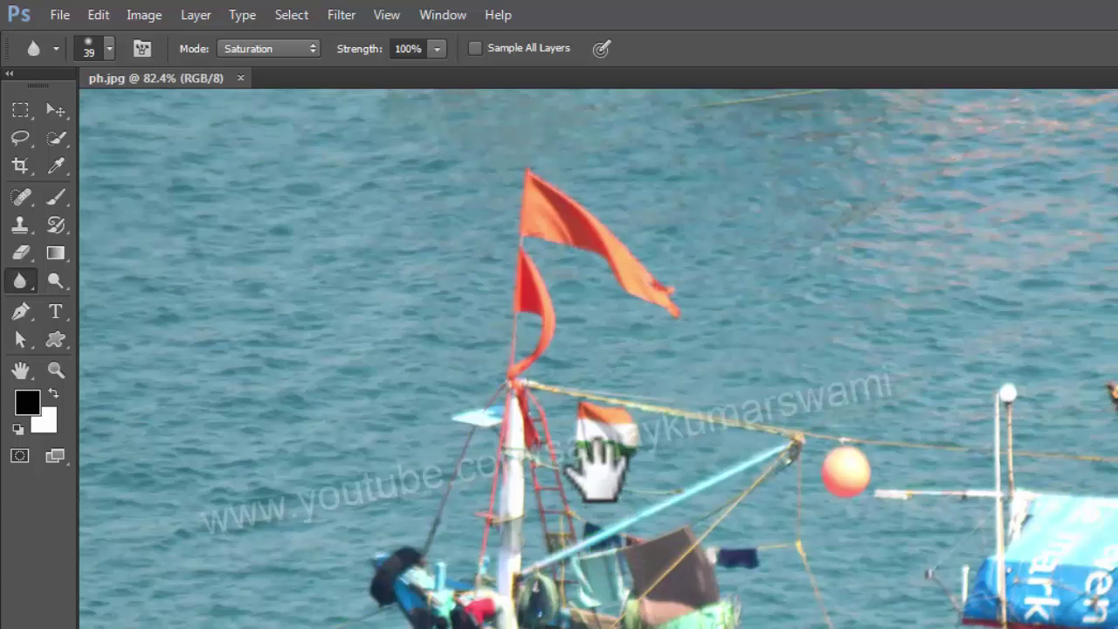
left_click_drag(598, 472, 555, 450)
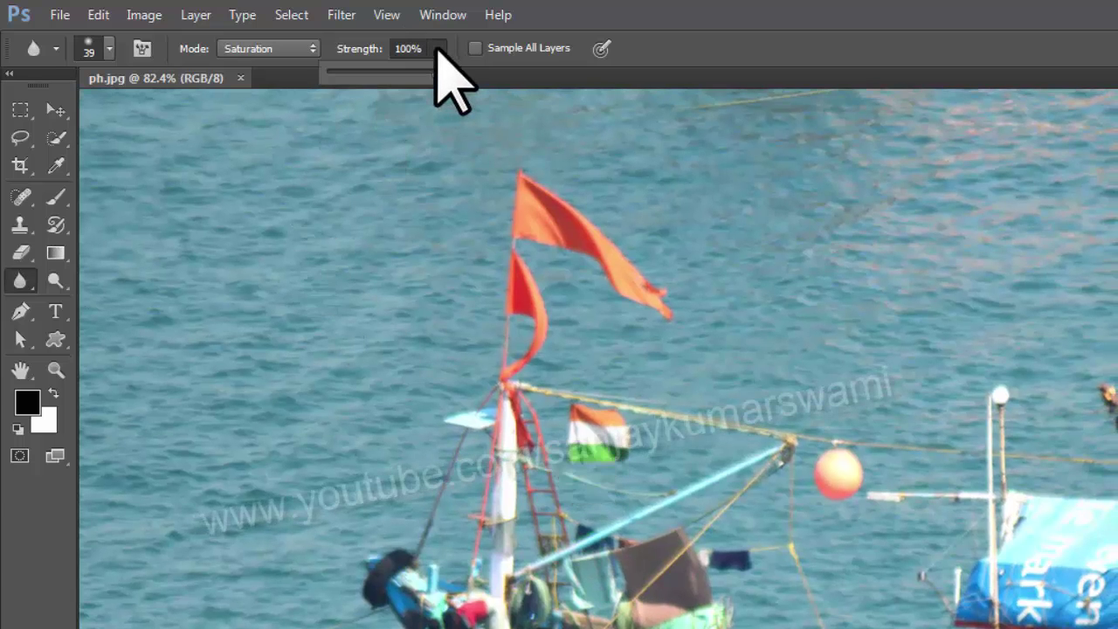
left_click(244, 50)
left_click(243, 50)
left_click(244, 50)
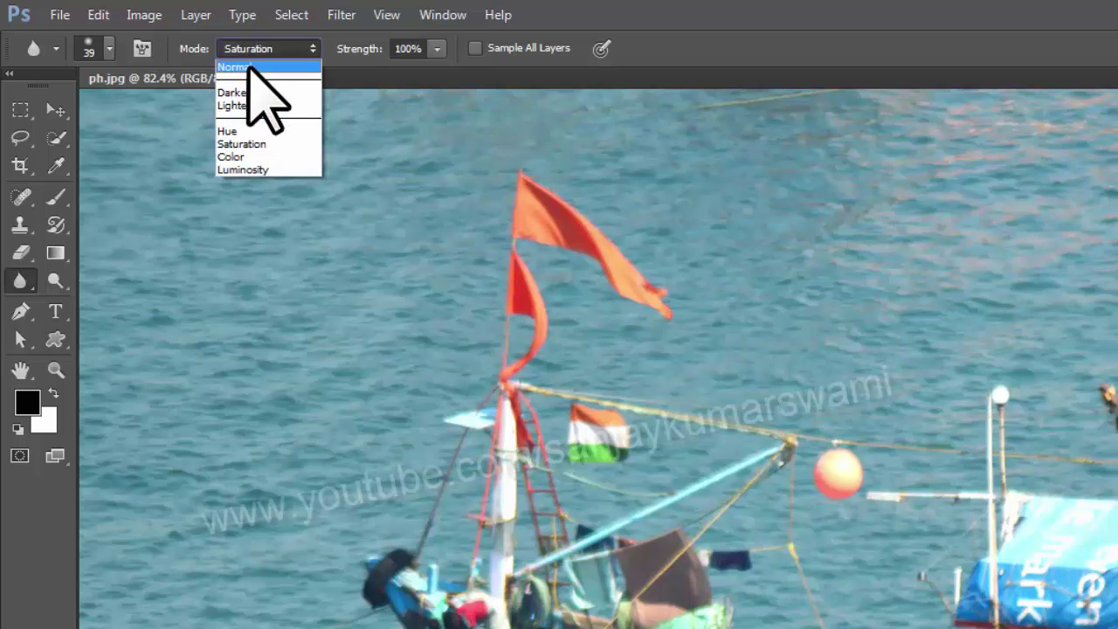
left_click(248, 67)
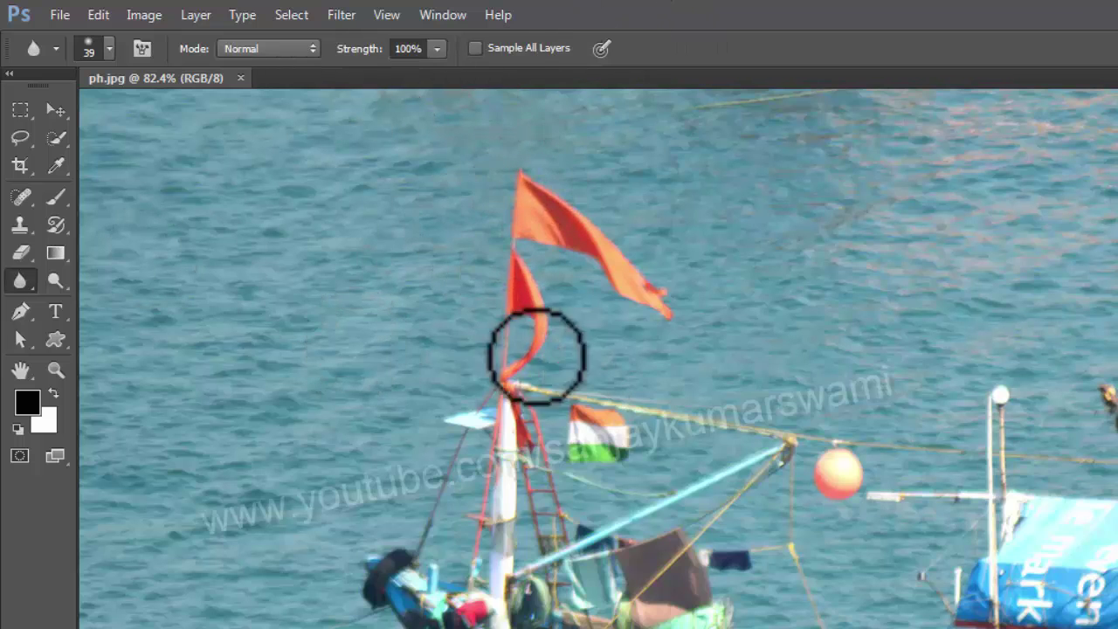
Step: Enlarge the Blur tool's brush to 90 px
left_click_drag(536, 357, 422, 331)
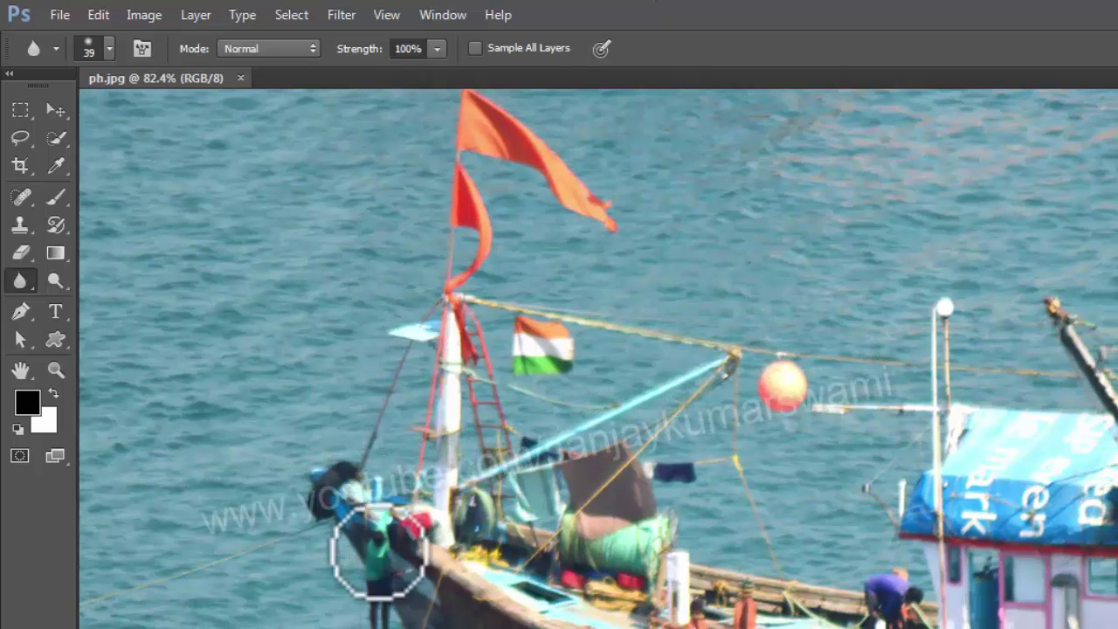
key("bracketright")
key("bracketright")
key("bracketright")
key("bracketright")
key("bracketright")
key("bracketright")
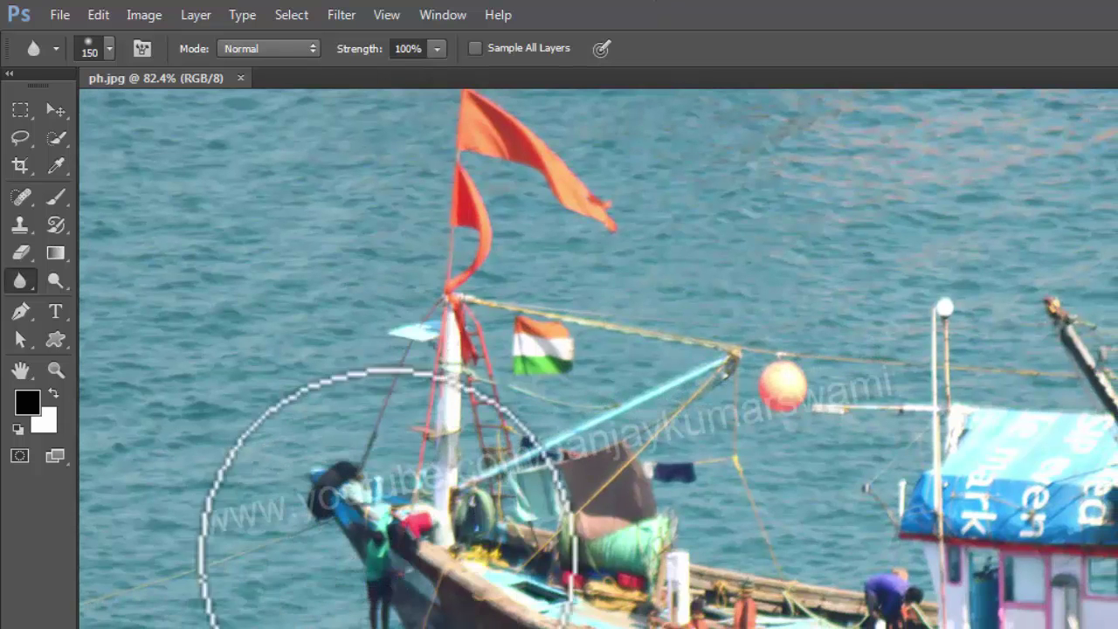
key("bracketleft")
key("bracketleft")
key("bracketleft")
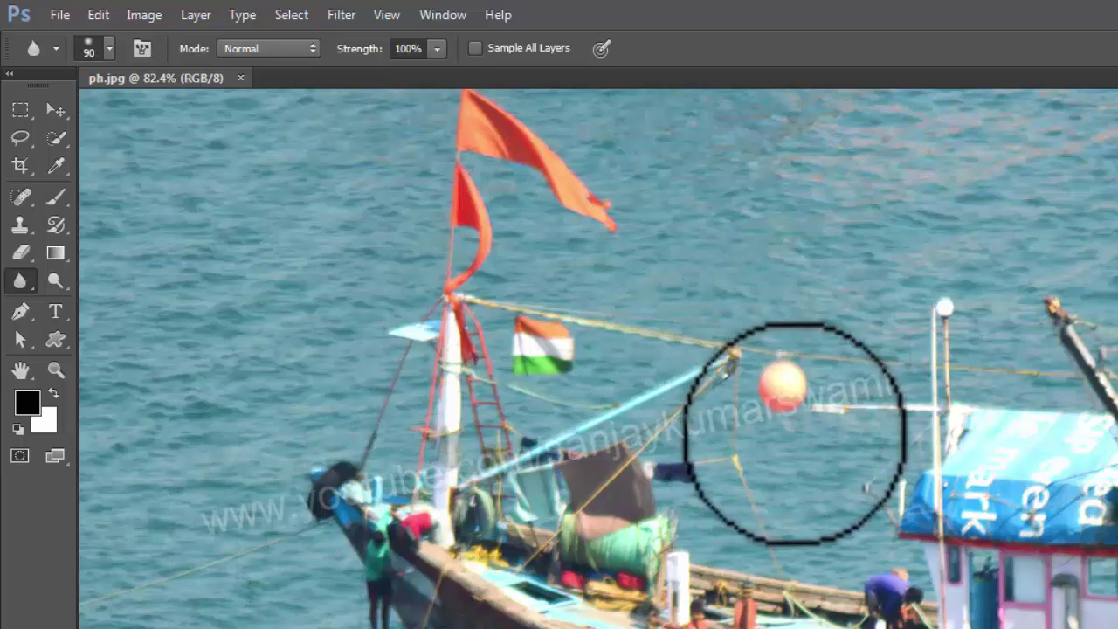
Step: Try blurring the orange ball hanging from the boat's rope, and undo the blur
mouse_move(784, 408)
left_mouse_down()
mouse_move(789, 332)
mouse_move(775, 427)
mouse_move(848, 347)
mouse_move(776, 440)
mouse_move(801, 397)
mouse_move(781, 393)
left_mouse_up()
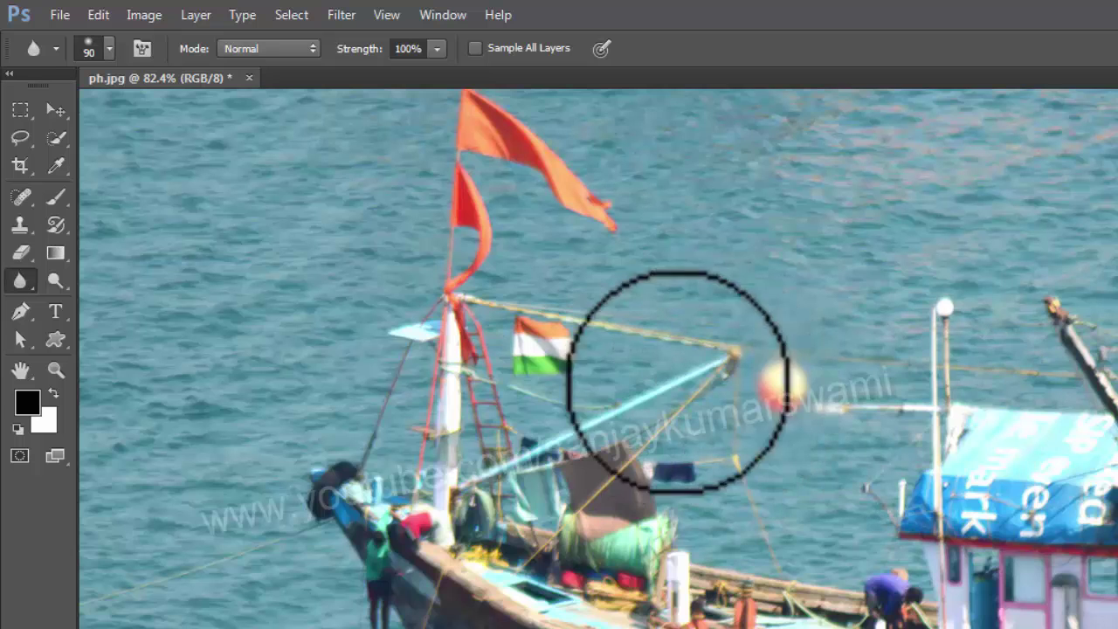
key("ctrl+z")
key("ctrl+z")
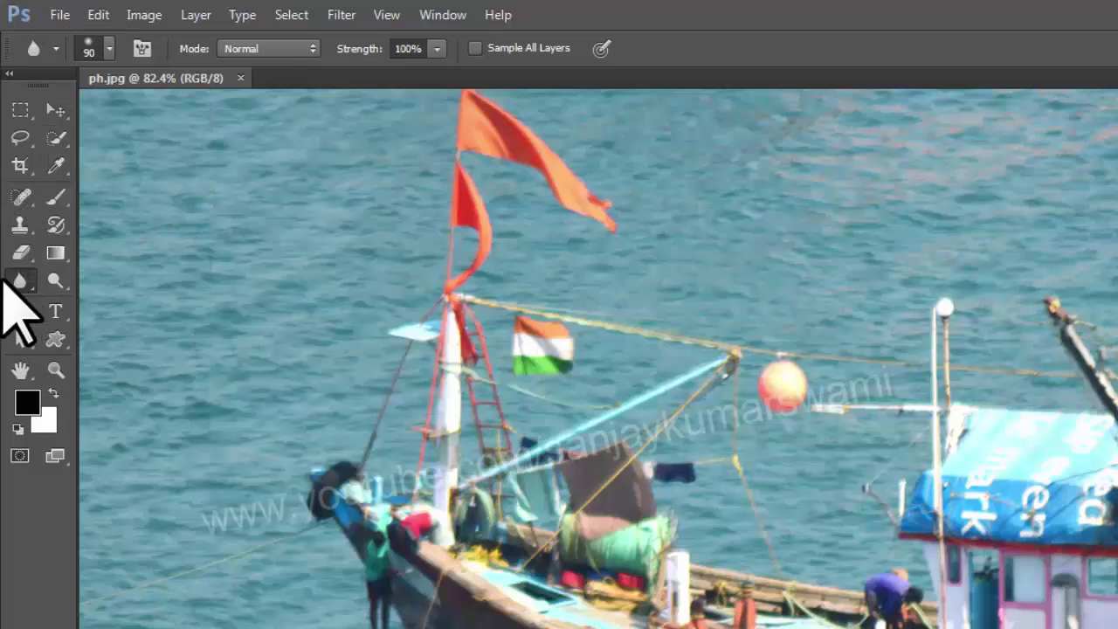
right_click(27, 279)
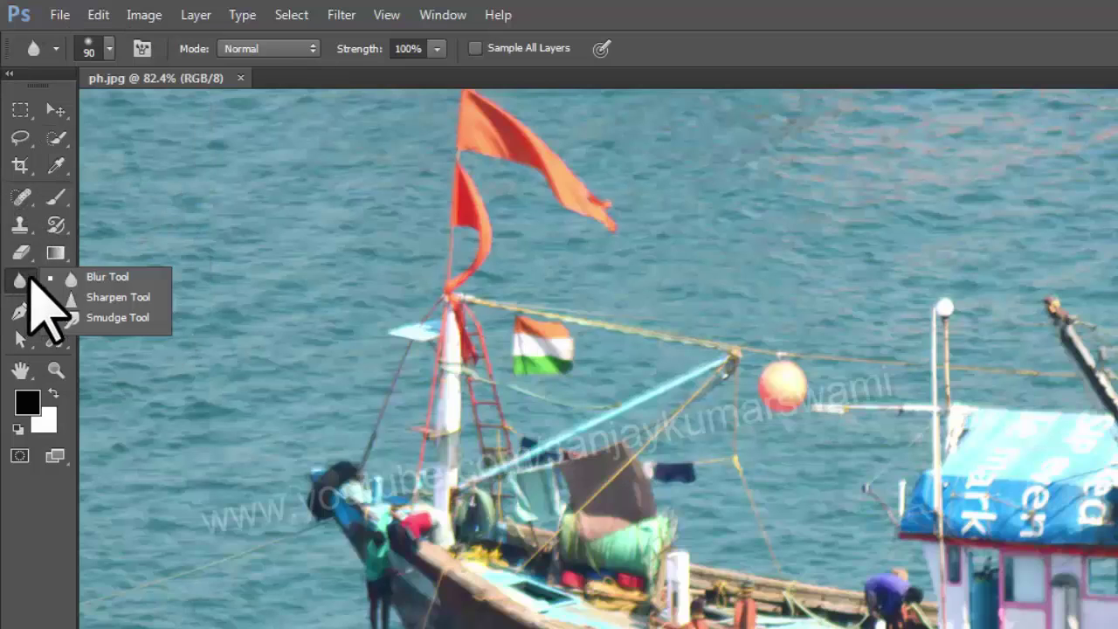
left_click(21, 252)
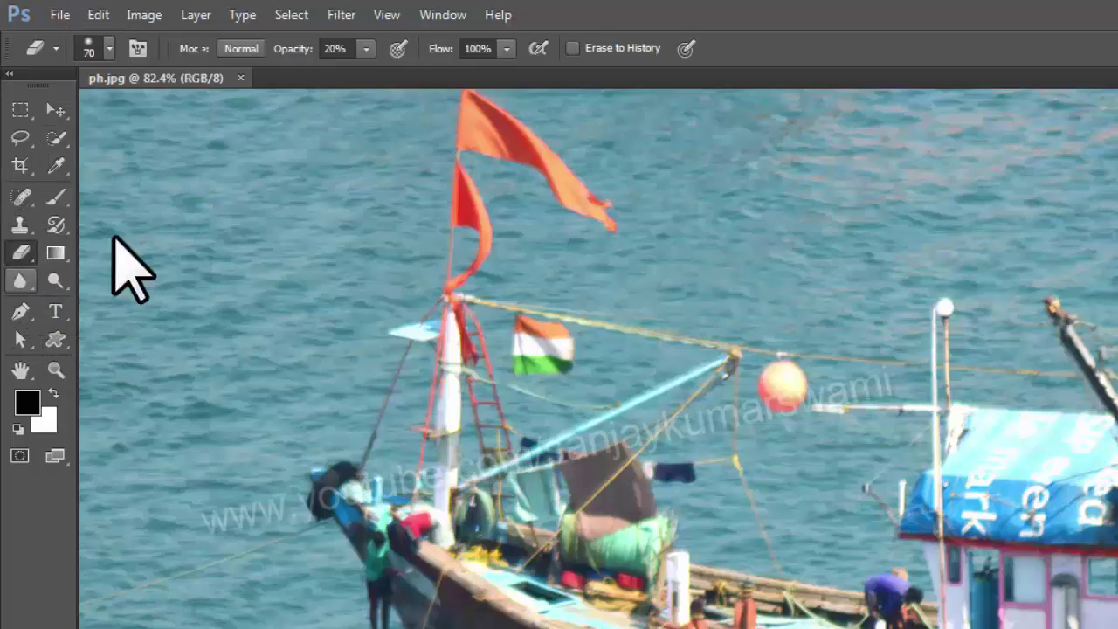
left_click(17, 281)
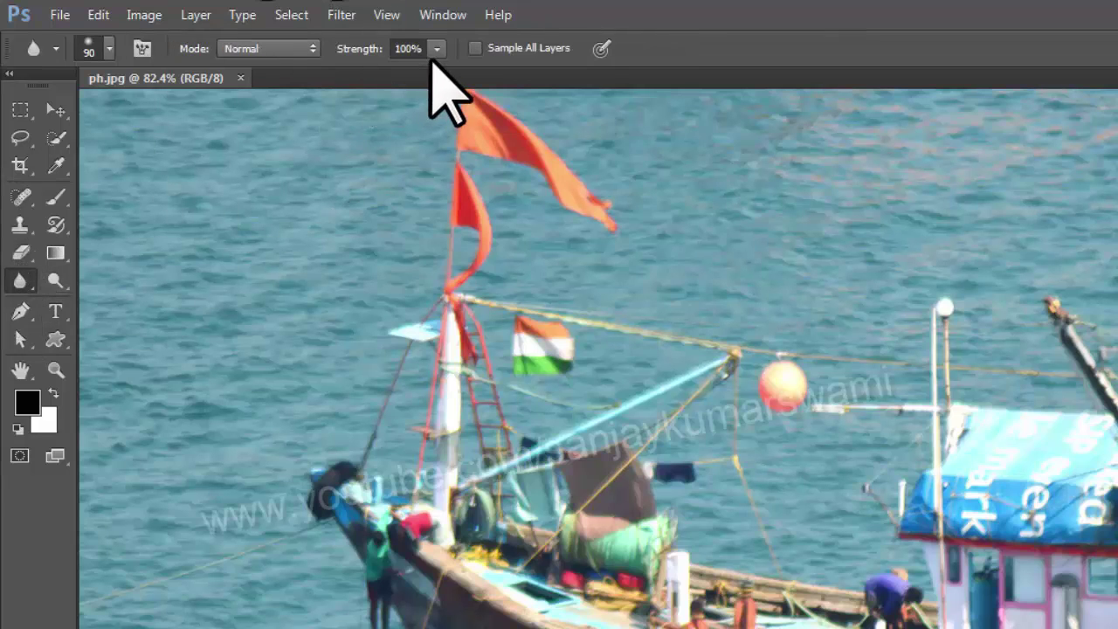
Step: Set the Blur tool's strength to 100% and blur the area around the orange ball
left_click(350, 74)
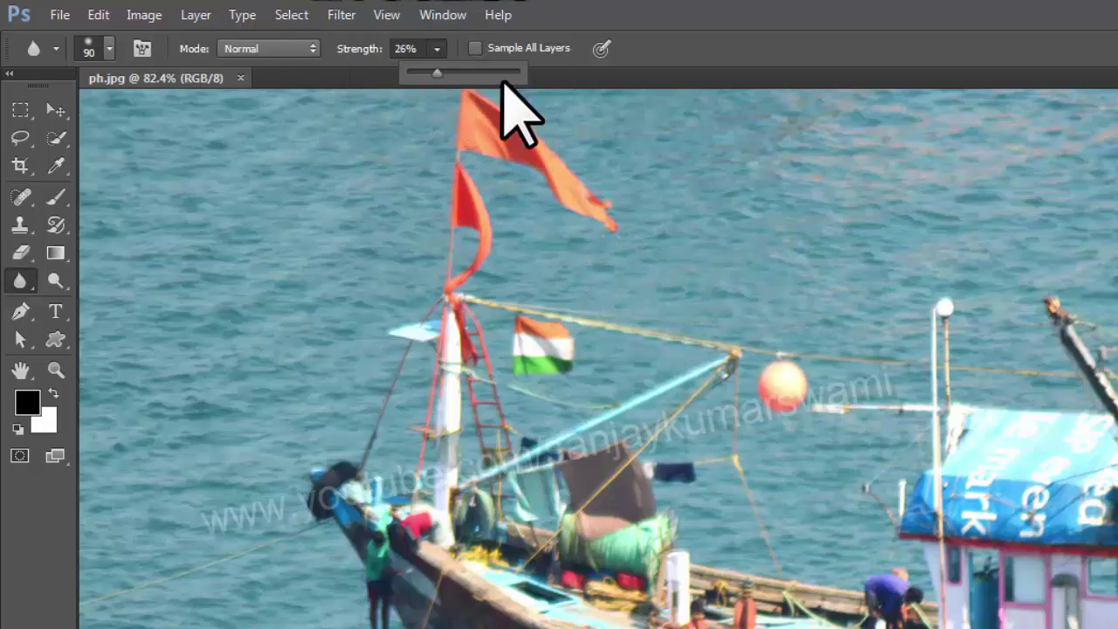
left_click_drag(466, 74, 522, 74)
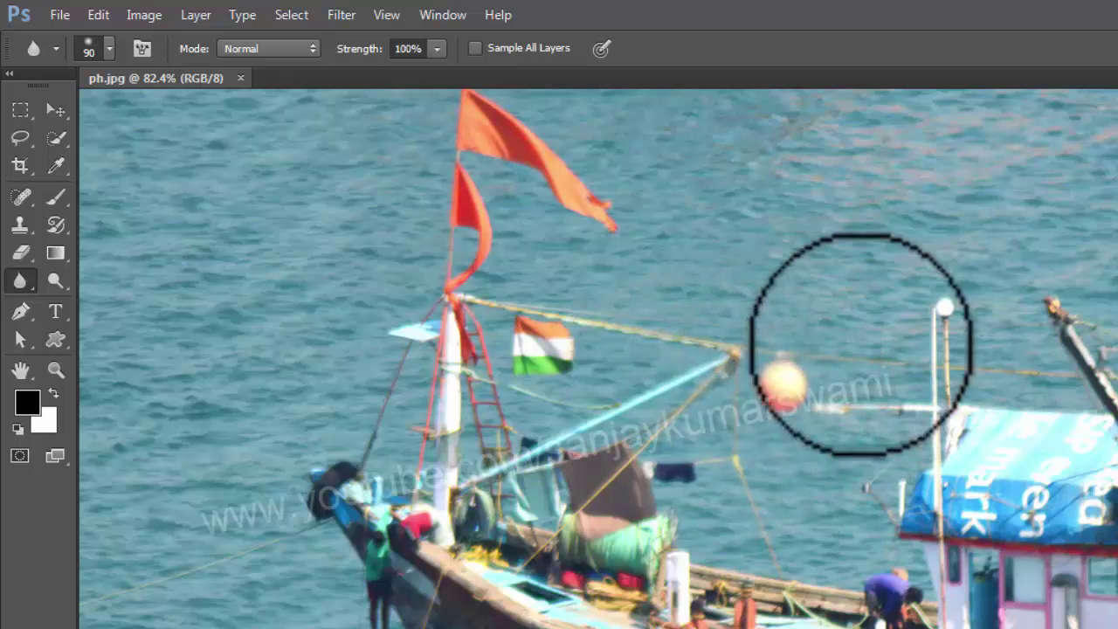
mouse_move(682, 390)
left_mouse_down()
mouse_move(814, 400)
mouse_move(861, 383)
mouse_move(731, 377)
mouse_move(805, 406)
mouse_move(751, 371)
mouse_move(773, 391)
mouse_move(761, 384)
mouse_move(735, 404)
left_mouse_up()
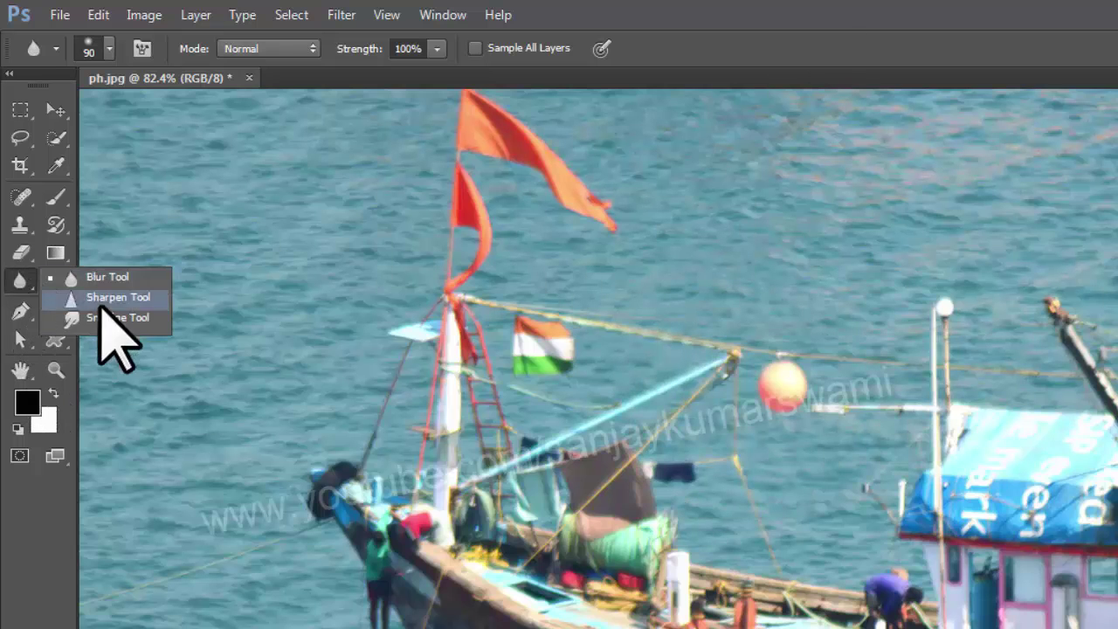
Step: Switch from the Blur tool to the Sharpen tool
left_click(103, 298)
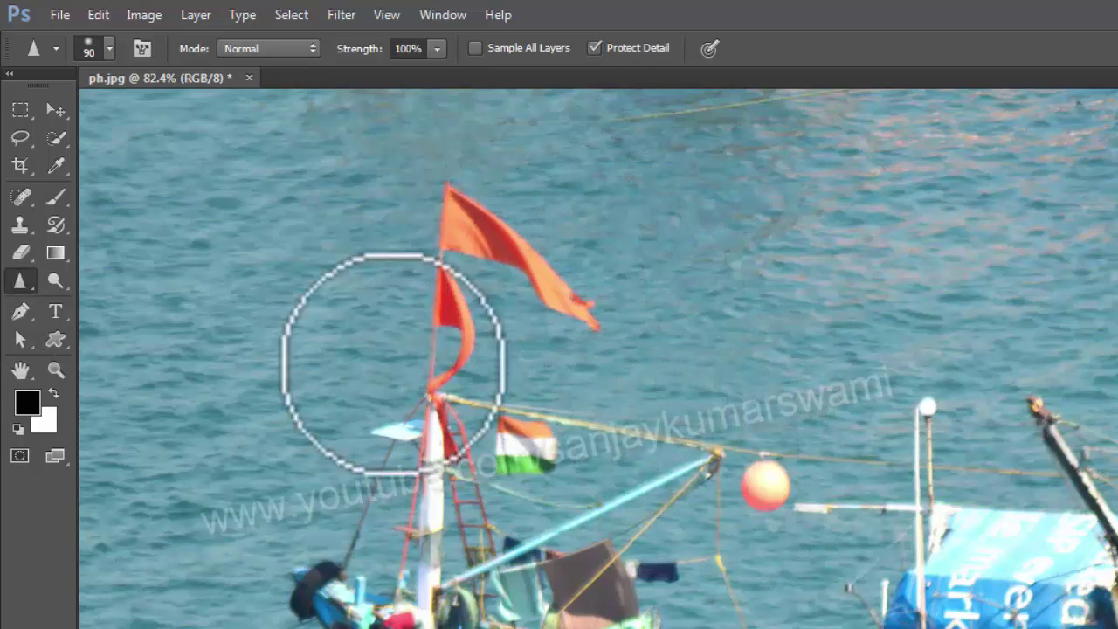
right_click(20, 280)
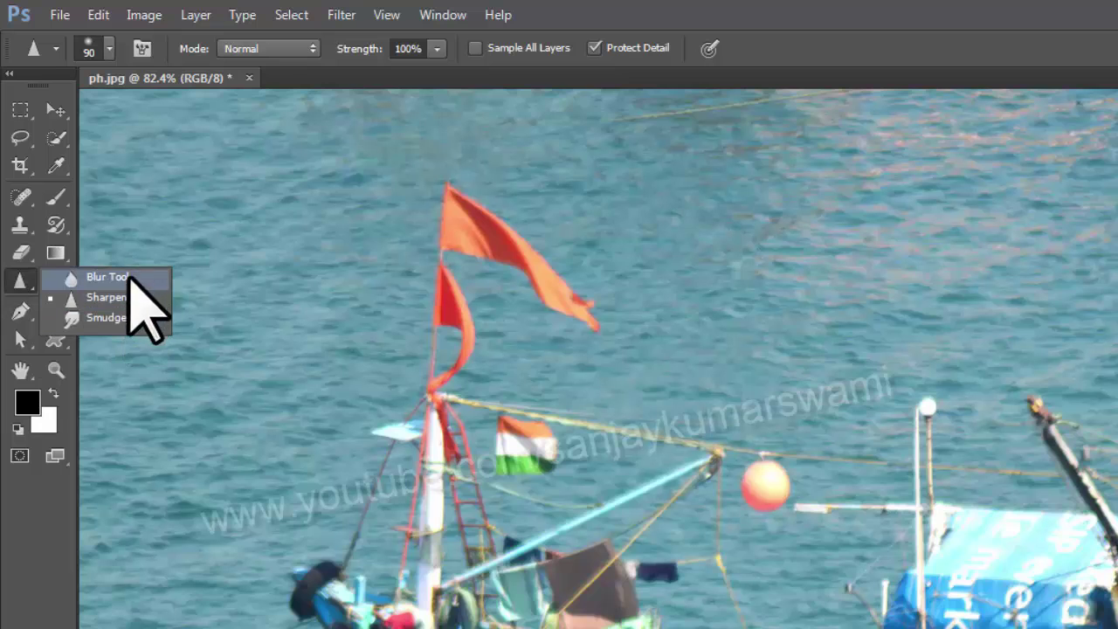
left_click(105, 277)
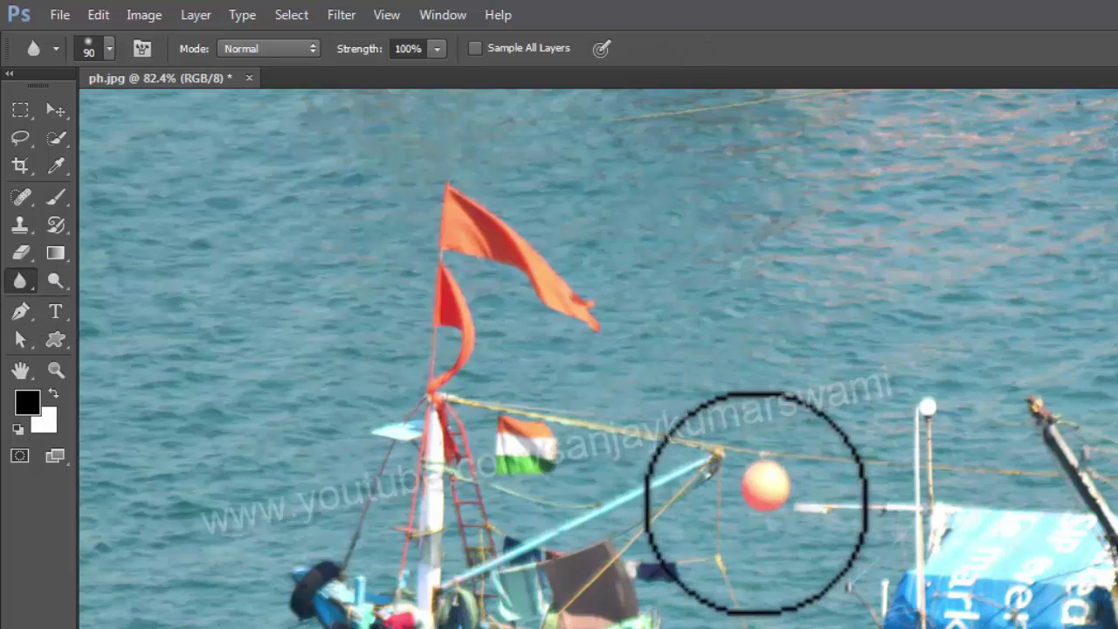
right_click(20, 282)
left_click(101, 297)
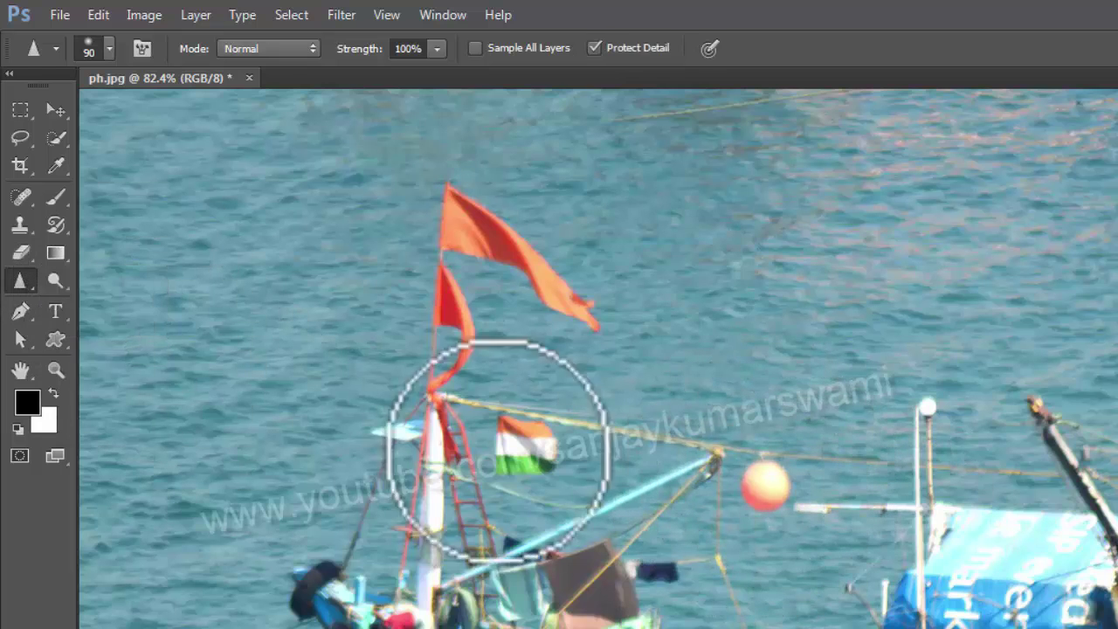
Step: Sharpen the orange ball with repeated strokes at 100% strength, toggling undo to compare before and after
mouse_move(775, 498)
left_mouse_down()
mouse_move(681, 480)
mouse_move(769, 476)
mouse_move(760, 431)
mouse_move(776, 459)
left_mouse_up()
key("ctrl+z")
left_click(803, 505, "ctrl")
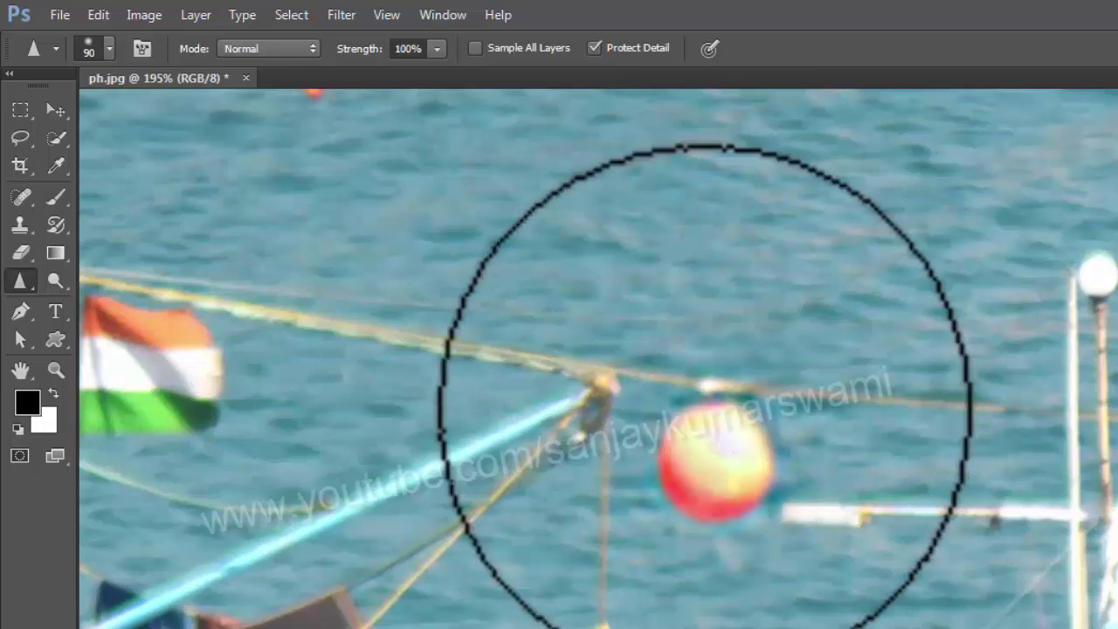
mouse_move(702, 420)
left_mouse_down()
mouse_move(678, 451)
mouse_move(710, 459)
left_mouse_up()
key("ctrl+z")
key("ctrl+z")
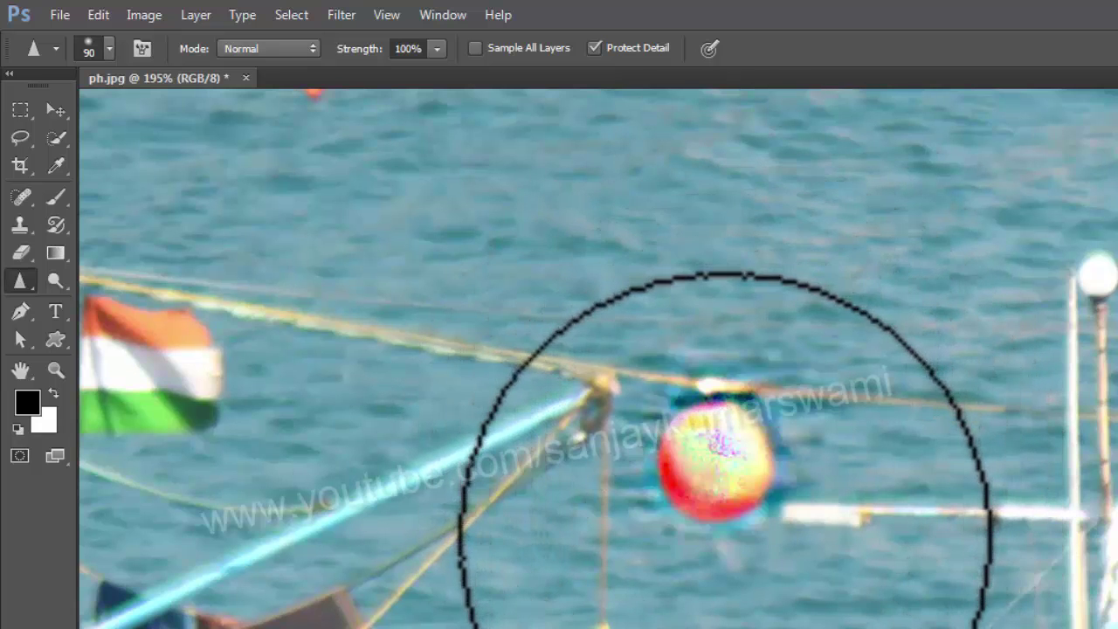
mouse_move(728, 492)
left_mouse_down()
mouse_move(739, 570)
mouse_move(757, 377)
mouse_move(707, 424)
mouse_move(772, 466)
mouse_move(682, 438)
mouse_move(693, 483)
left_mouse_up()
key("ctrl+z")
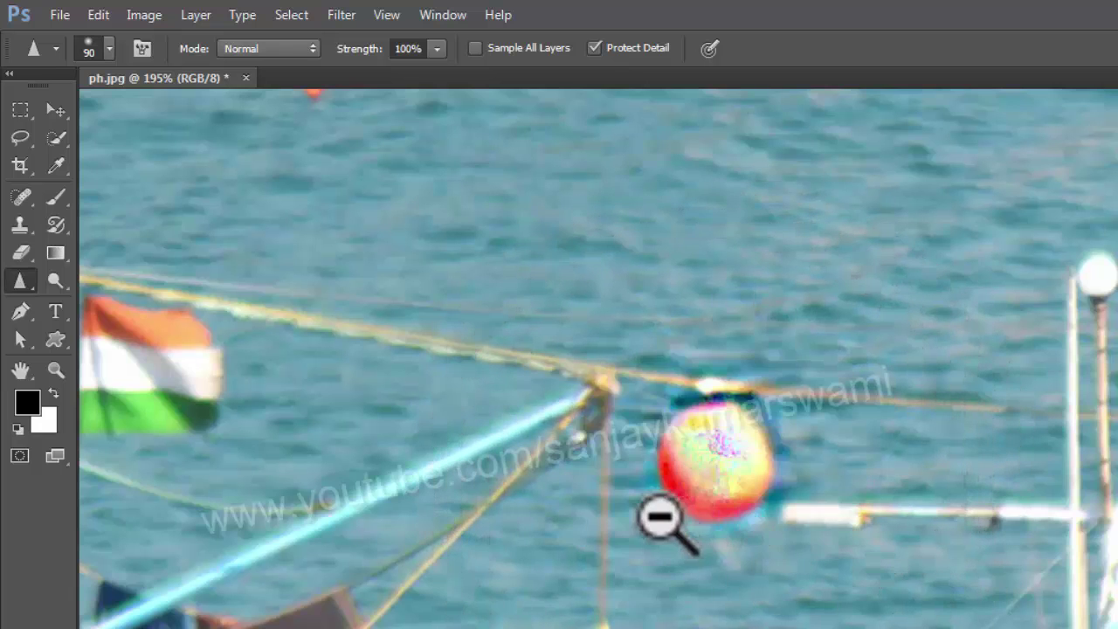
Step: Sharpen the large orange flag at the top of the mast along its whole length
left_click_drag(660, 517, 619, 519)
left_click_drag(567, 428, 610, 612)
left_click_drag(456, 447, 486, 443)
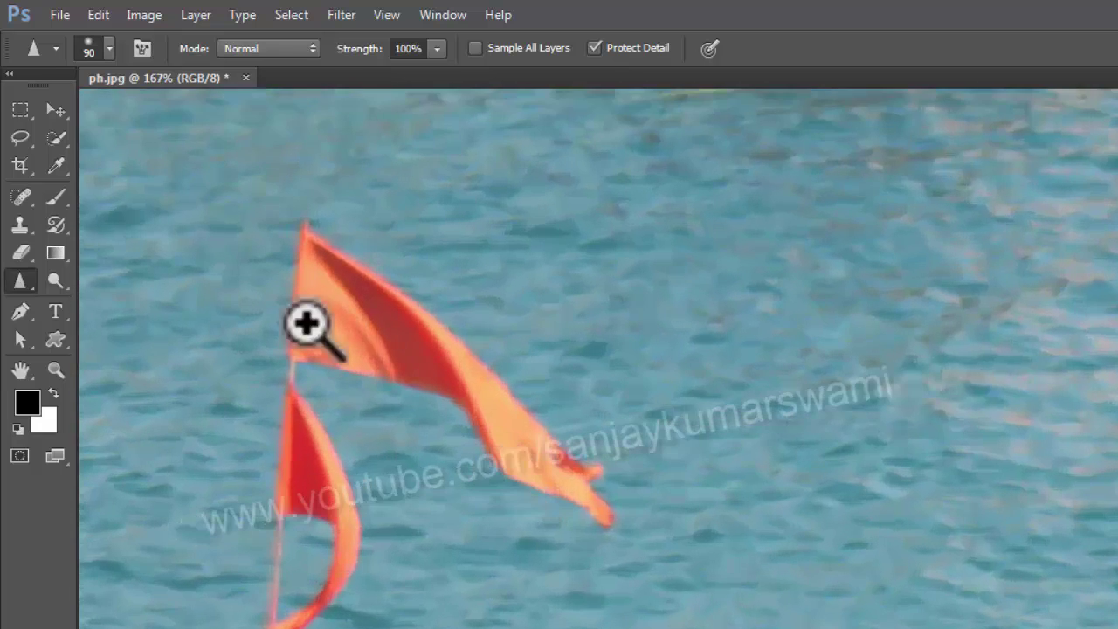
mouse_move(309, 299)
left_mouse_down()
mouse_move(463, 428)
mouse_move(329, 332)
mouse_move(581, 510)
mouse_move(482, 362)
mouse_move(643, 549)
left_mouse_up()
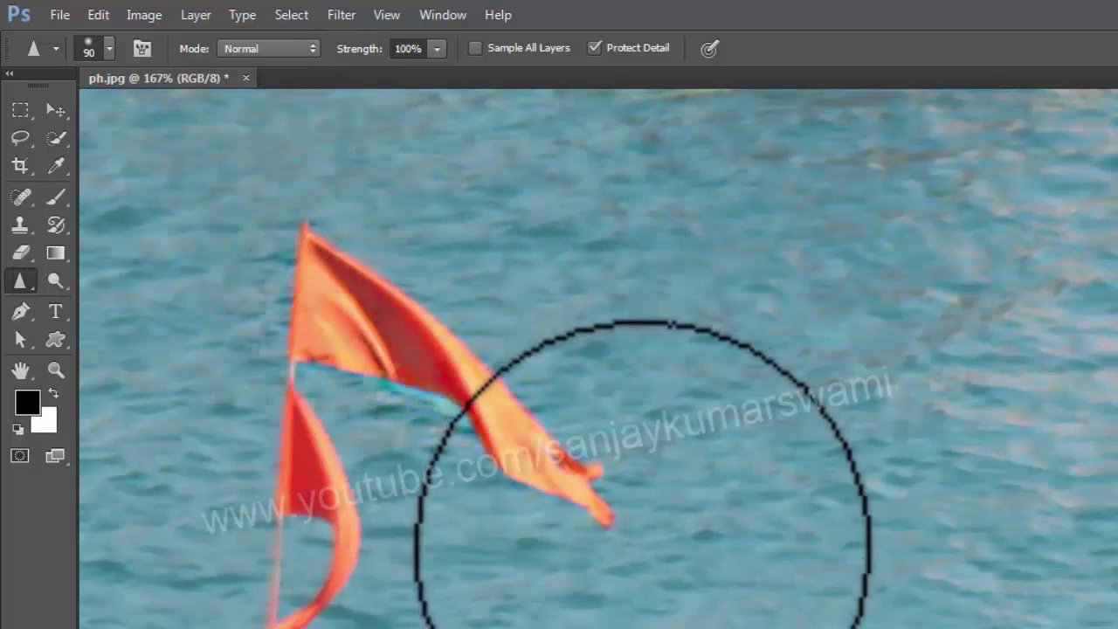
Step: Sharpen the two Indian flags and the bow of the boat
left_click_drag(436, 606, 495, 446)
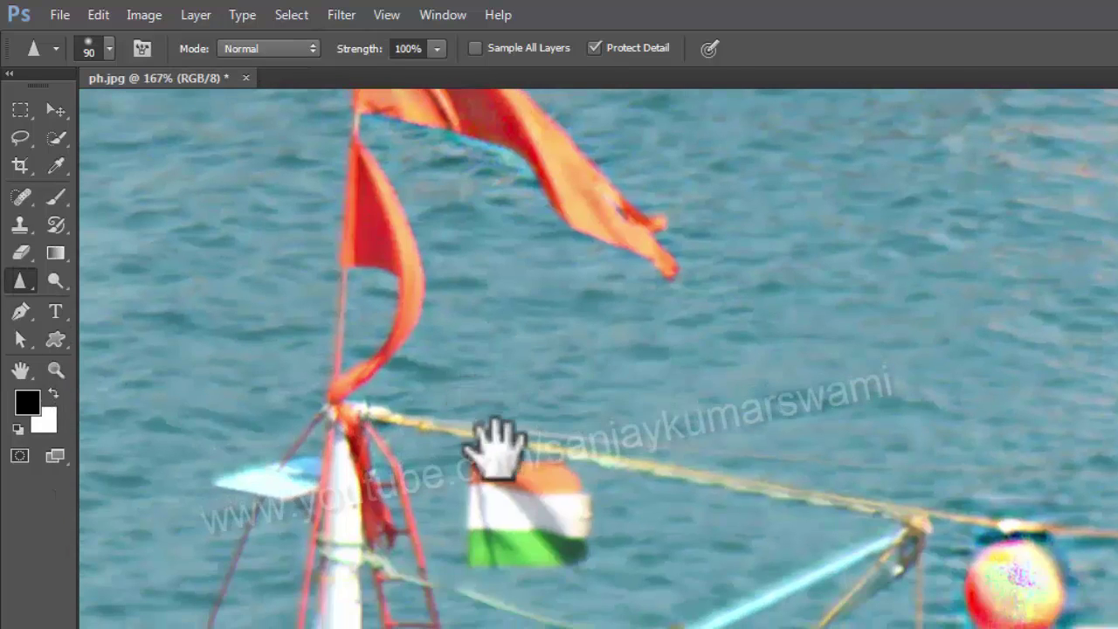
mouse_move(516, 498)
left_mouse_down()
mouse_move(557, 485)
mouse_move(535, 522)
left_mouse_up()
mouse_move(449, 628)
left_mouse_down()
mouse_move(649, 344)
mouse_move(677, 282)
left_mouse_up()
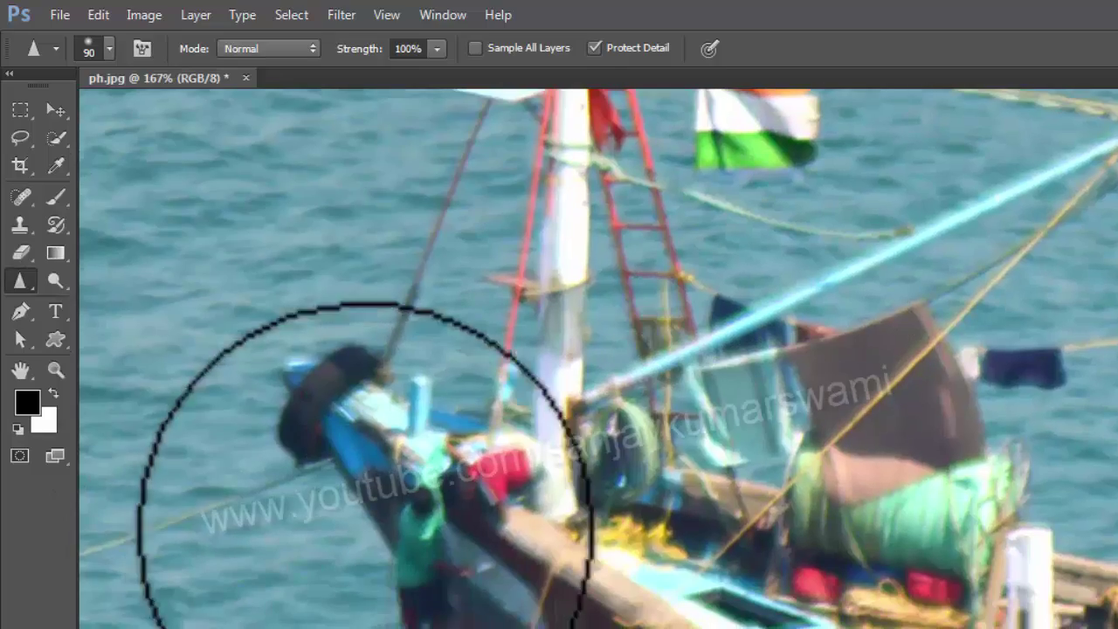
left_click_drag(568, 570, 393, 524)
left_click_drag(866, 417, 322, 446)
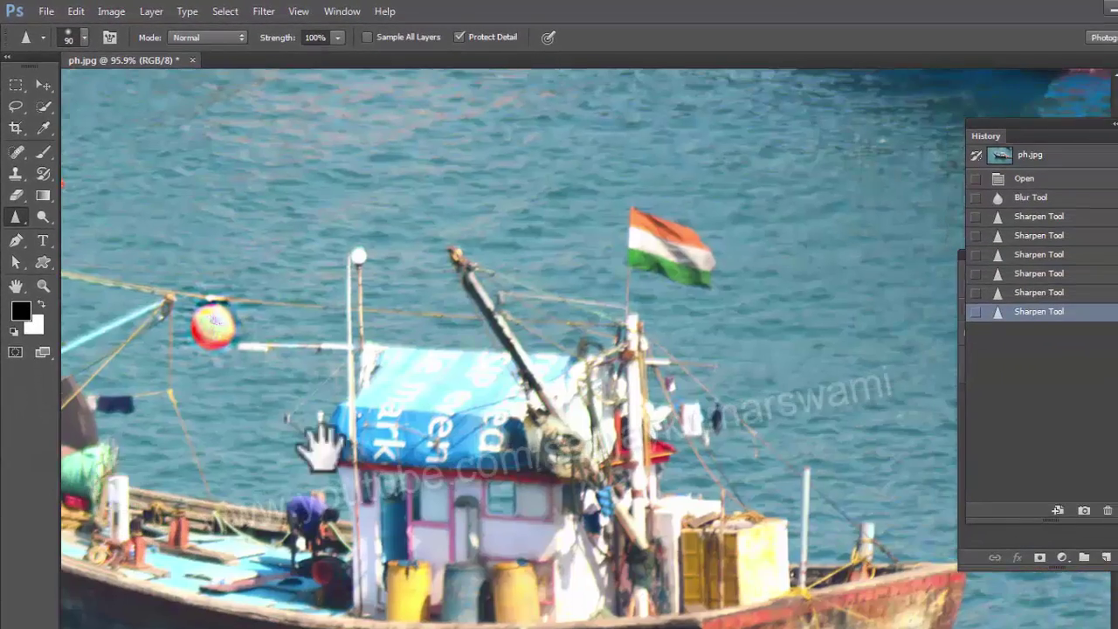
mouse_move(644, 215)
left_mouse_down()
mouse_move(635, 219)
mouse_move(721, 301)
mouse_move(600, 271)
left_mouse_up()
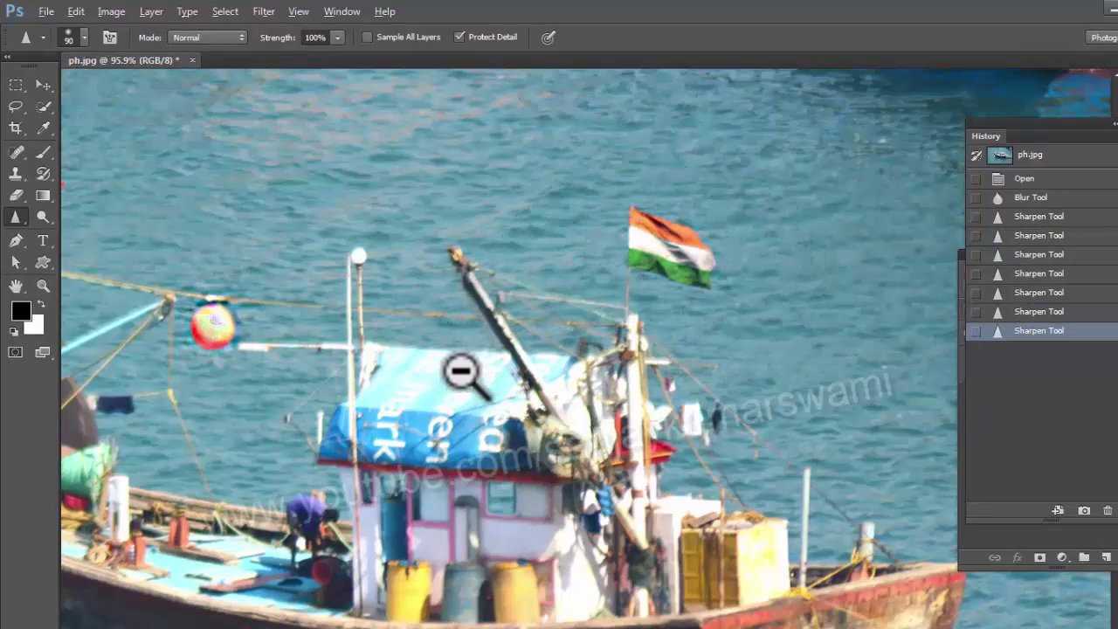
Step: Turn off Protect Detail for the Sharpen tool and focus on the orange ball
left_click_drag(461, 372, 259, 286)
left_click_drag(496, 212, 690, 284)
left_click_drag(460, 241, 410, 332)
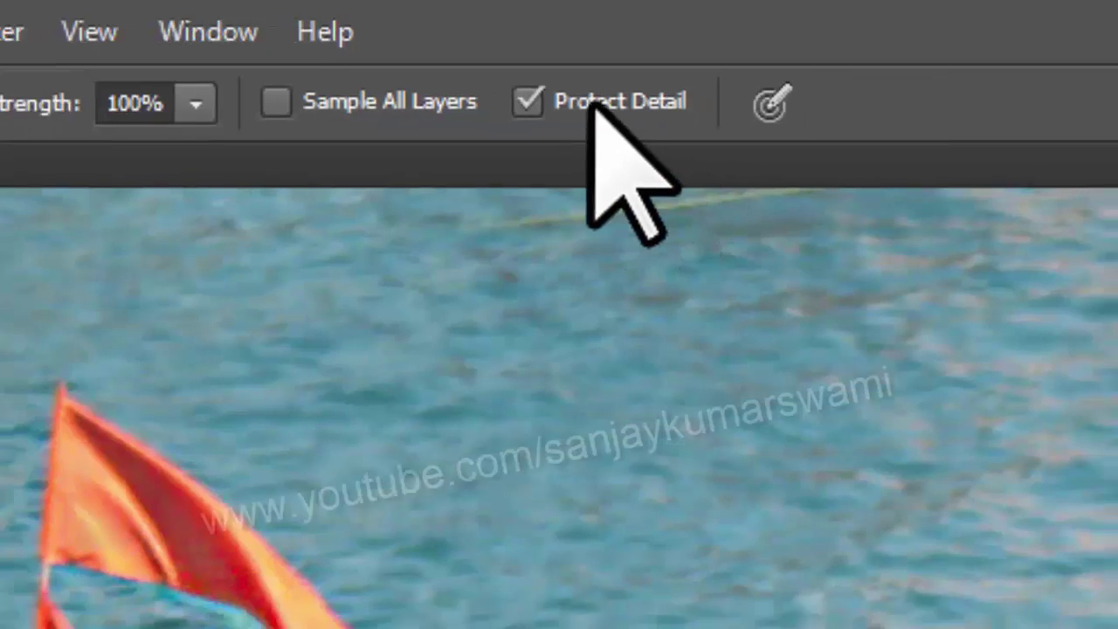
left_click(603, 106)
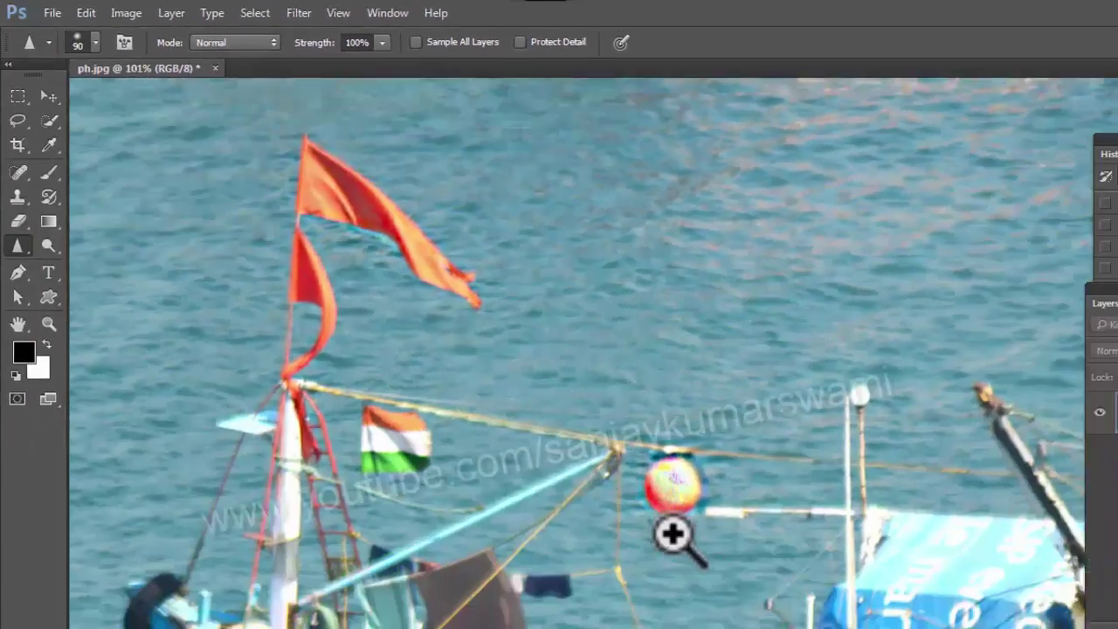
left_click(672, 533, "ctrl")
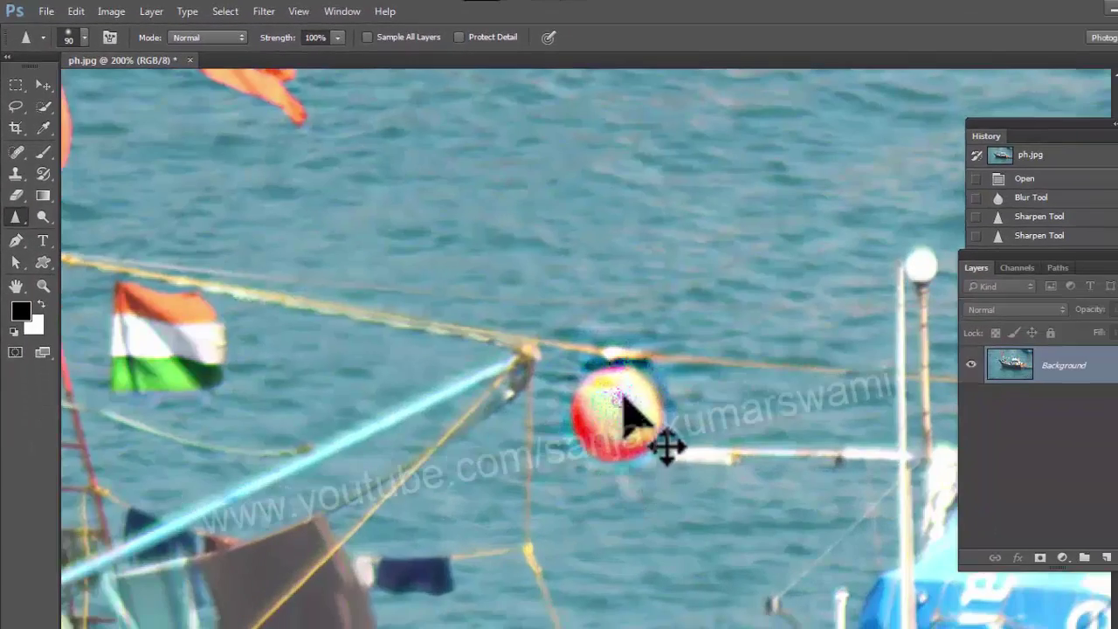
Step: Try sharpening the orange ball at 100% strength with Protect Detail off, toggling undo to compare, and leave the stroke undone
mouse_move(705, 440)
left_mouse_down()
mouse_move(722, 492)
mouse_move(750, 412)
mouse_move(703, 477)
left_mouse_up()
mouse_move(622, 419)
left_mouse_down()
mouse_move(574, 414)
mouse_move(569, 394)
mouse_move(582, 376)
mouse_move(648, 423)
mouse_move(603, 415)
mouse_move(620, 401)
mouse_move(573, 419)
left_mouse_up()
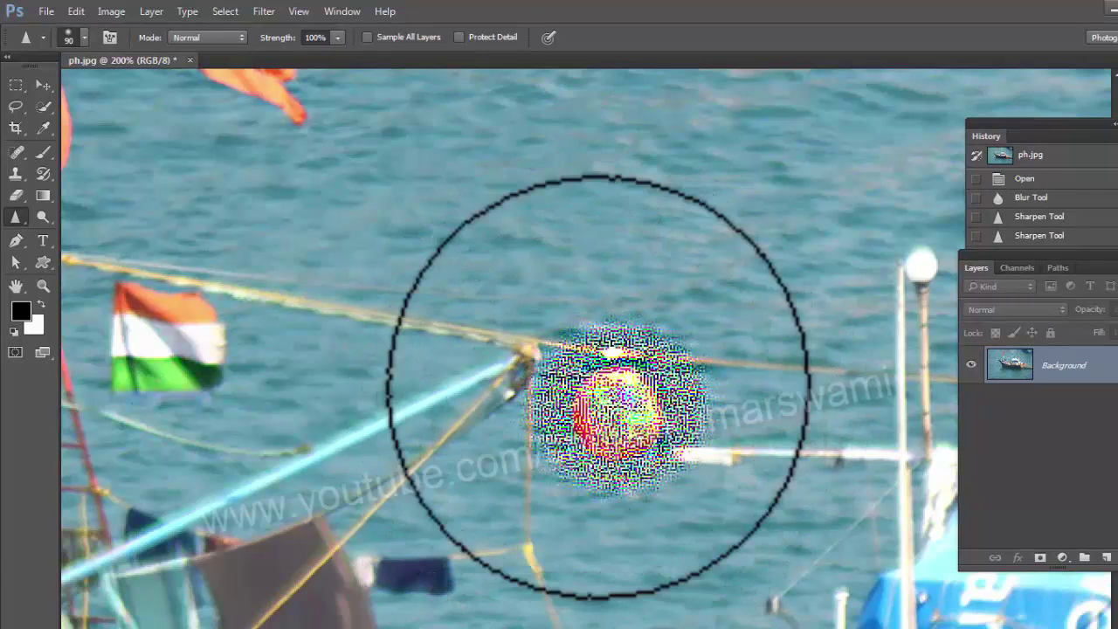
key("ctrl+z")
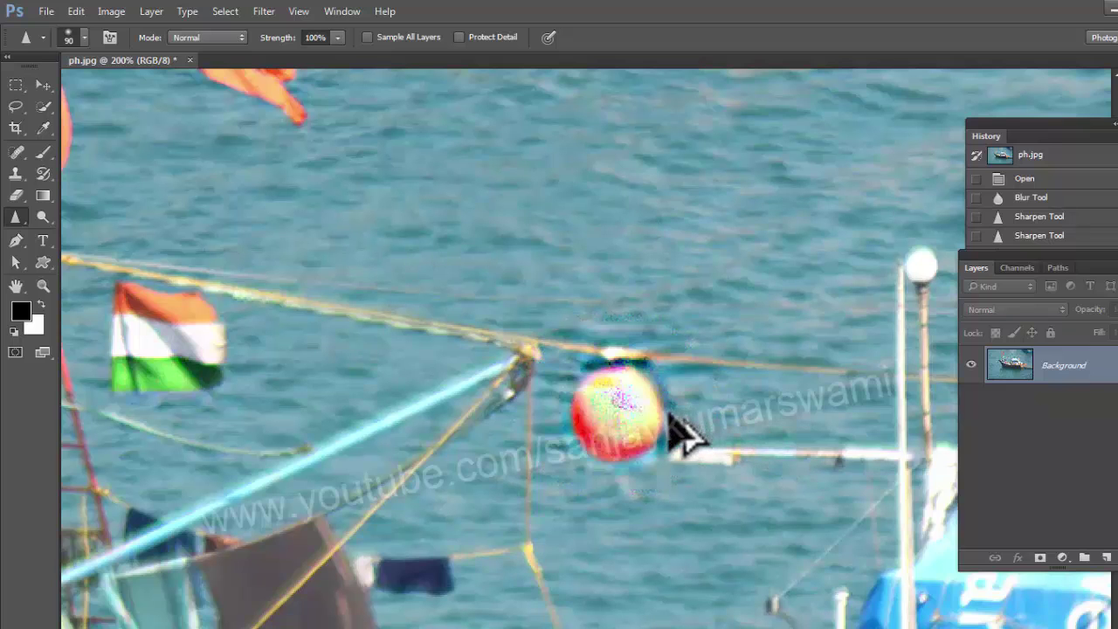
key("ctrl+z")
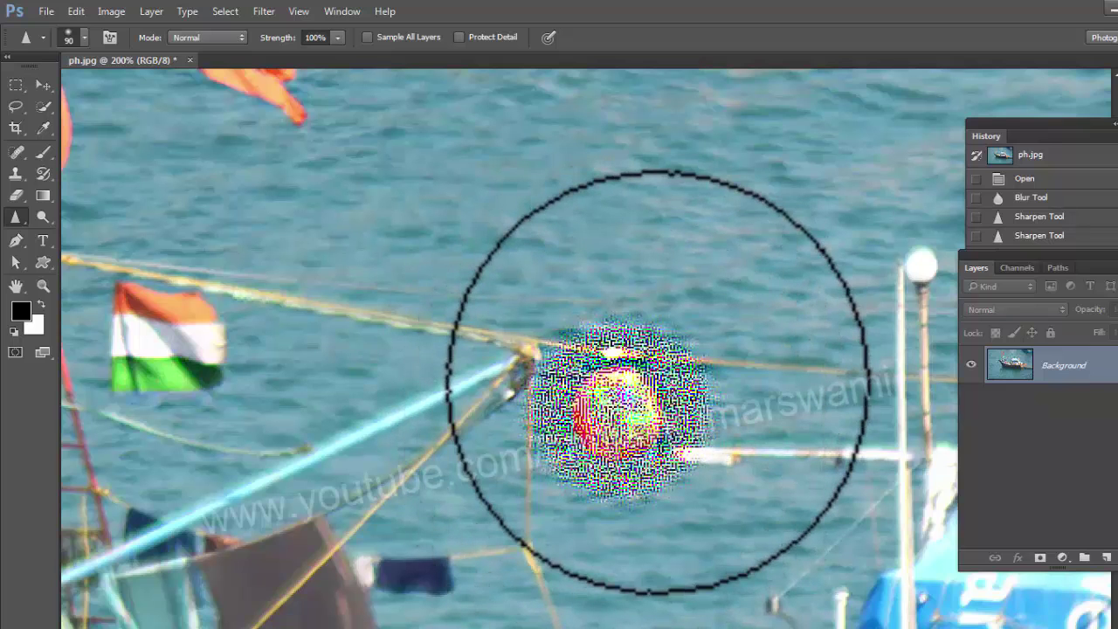
key("ctrl+z")
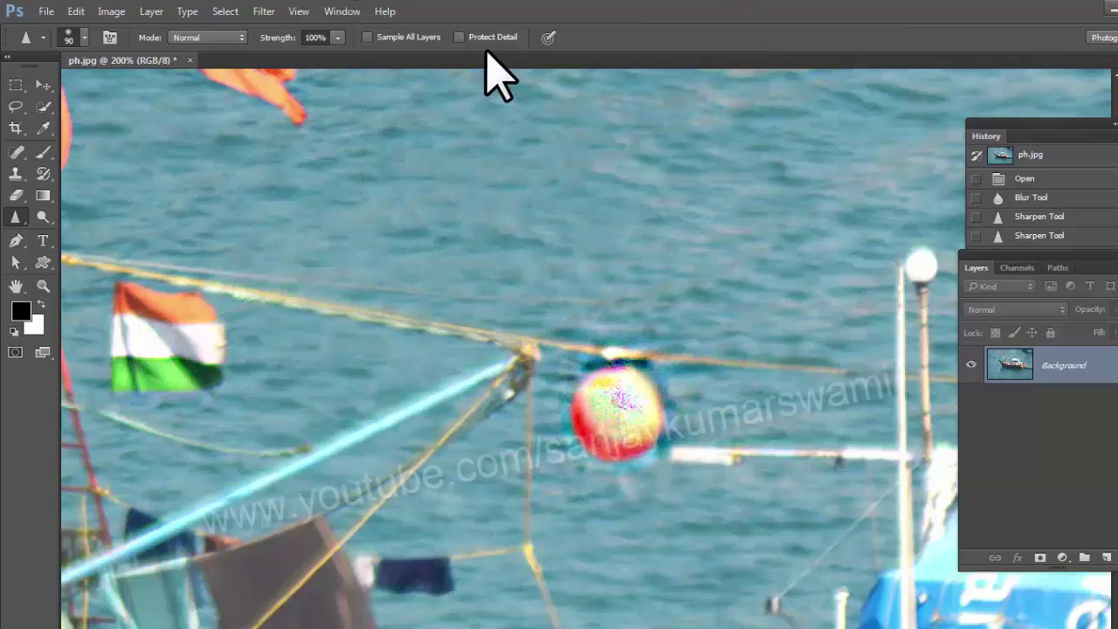
Step: Try sharpening the orange ball with Protect Detail turned on, and undo the strokes
mouse_move(611, 475)
left_mouse_down()
mouse_move(635, 413)
mouse_move(609, 438)
mouse_move(627, 355)
mouse_move(561, 416)
mouse_move(646, 436)
mouse_move(714, 414)
mouse_move(564, 436)
mouse_move(644, 493)
mouse_move(574, 412)
left_mouse_up()
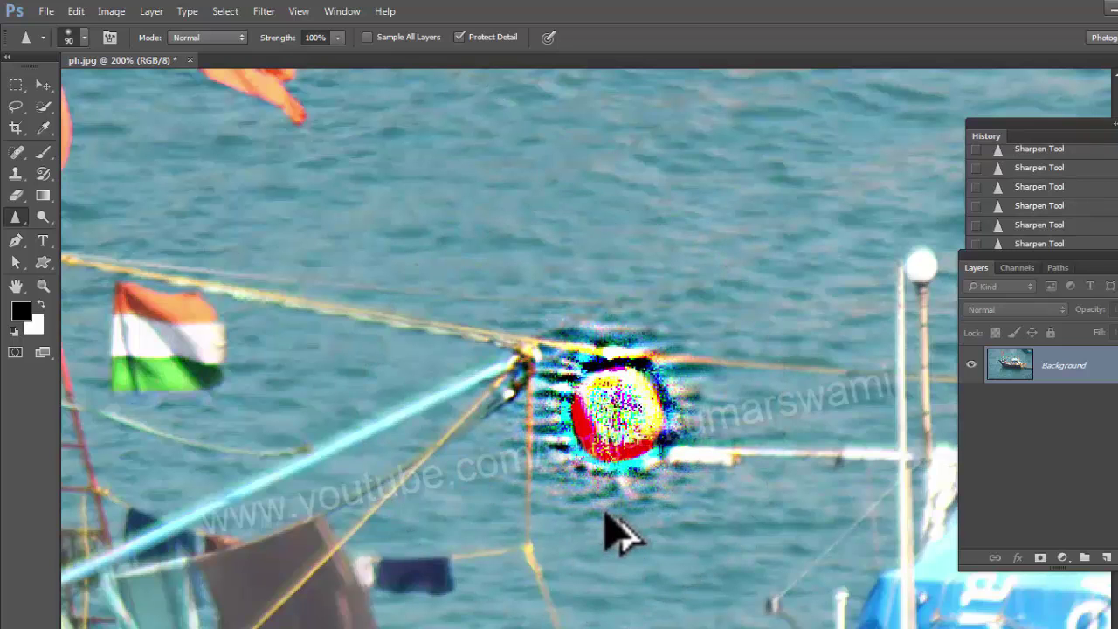
key("ctrl+alt+z")
key("ctrl+alt+z")
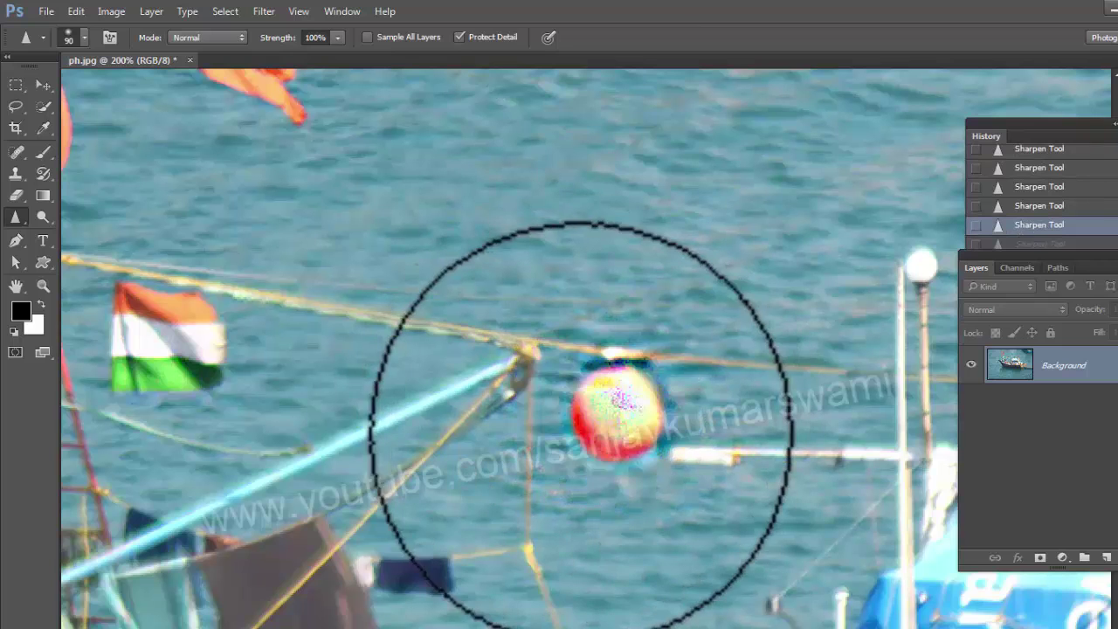
key("ctrl+alt+z")
Step: Try softening the large orange flag along its length with the Smudge tool at 33% strength
key("ctrl+0")
right_click(15, 216)
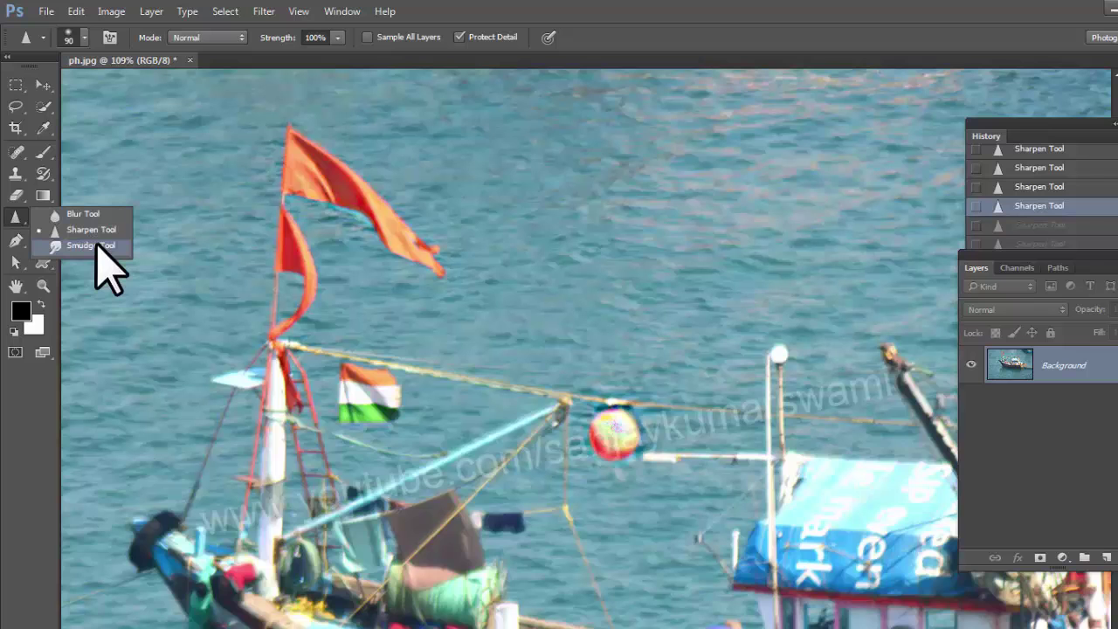
left_click(91, 245)
scroll(356, 240, "up", 2)
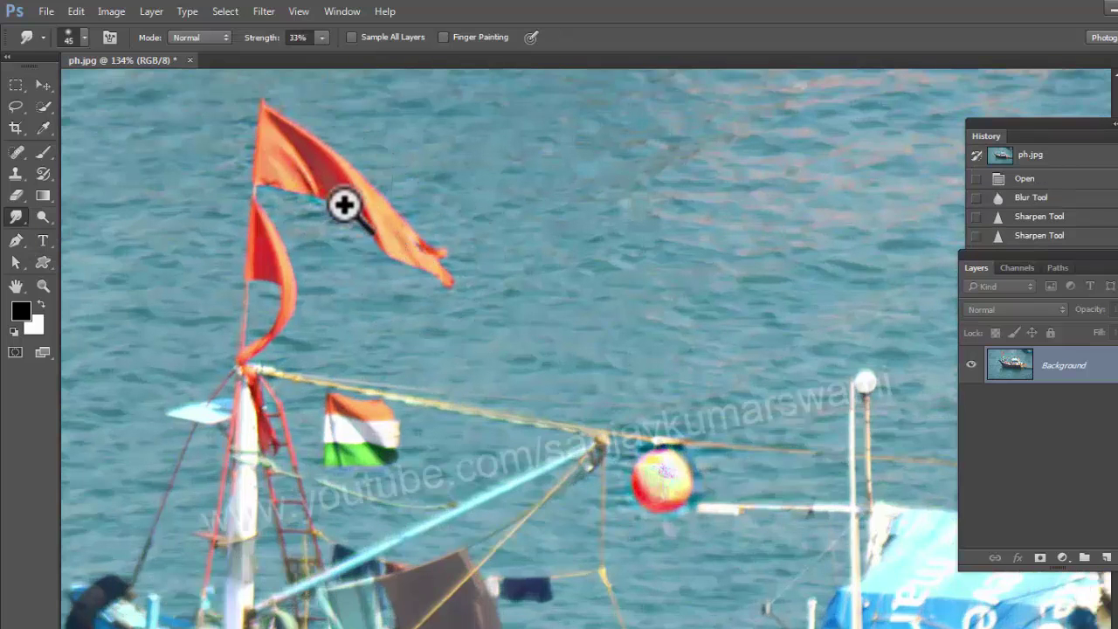
left_click_drag(344, 204, 381, 238)
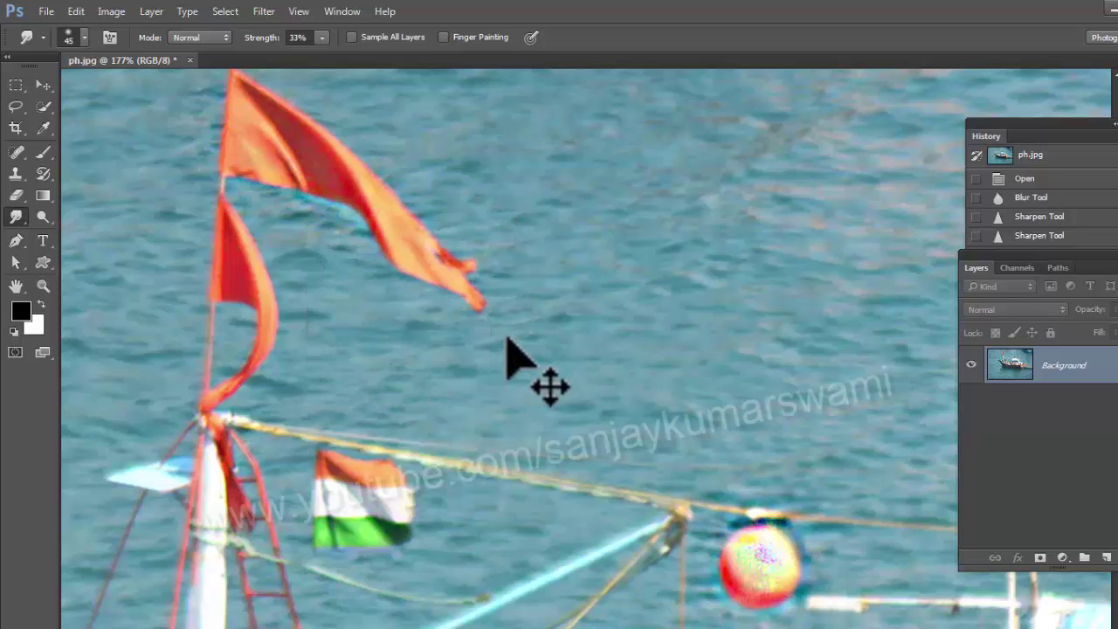
mouse_move(394, 264)
left_mouse_down()
mouse_move(289, 191)
mouse_move(405, 252)
mouse_move(273, 181)
mouse_move(325, 193)
mouse_move(251, 131)
mouse_move(275, 96)
left_mouse_up()
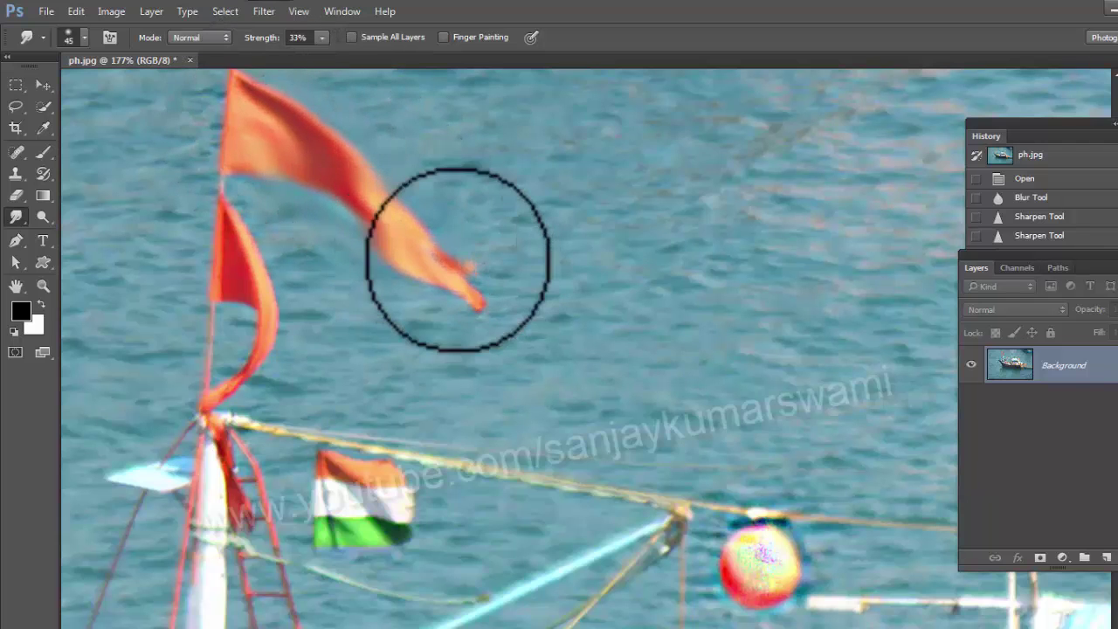
left_click_drag(389, 272, 425, 346)
mouse_move(571, 260)
left_mouse_down()
mouse_move(629, 275)
mouse_move(660, 225)
mouse_move(703, 241)
mouse_move(672, 247)
mouse_move(633, 227)
mouse_move(576, 262)
left_mouse_up()
left_click_drag(469, 322, 462, 335)
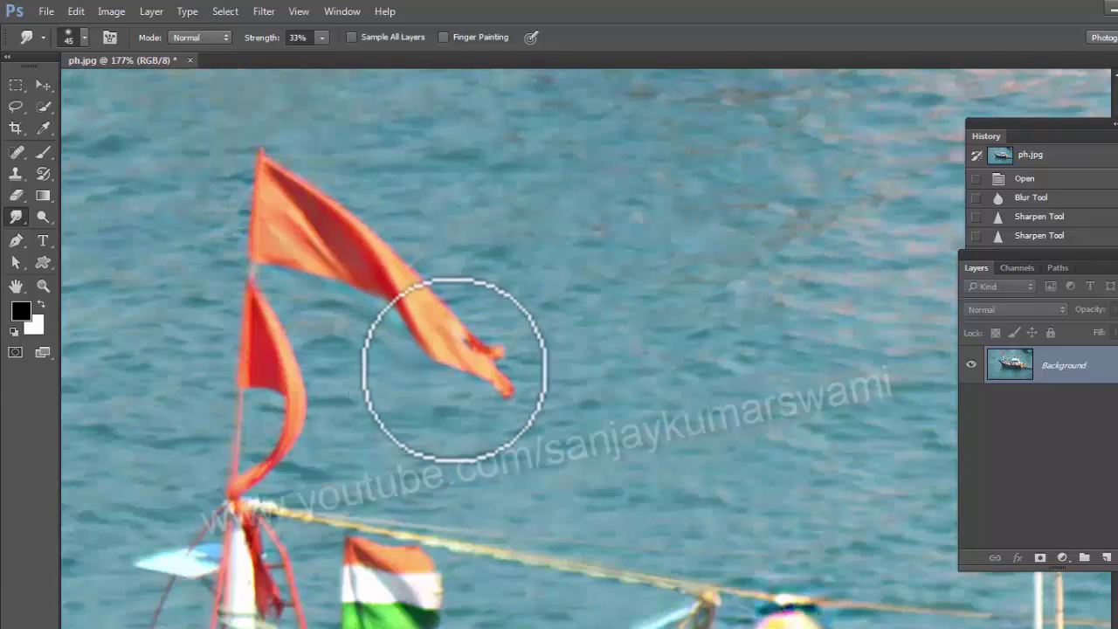
mouse_move(288, 187)
left_mouse_down()
mouse_move(516, 392)
mouse_move(489, 380)
left_mouse_up()
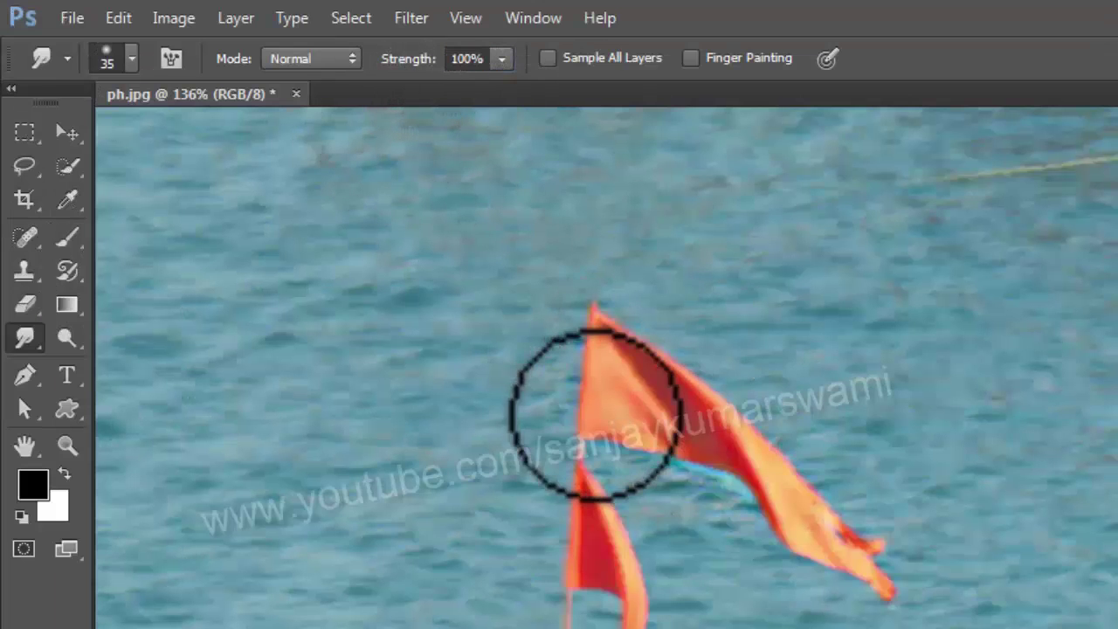
Step: Try smearing the large orange flag across the water with the Smudge tool at 100% strength and a size 35 brush
left_click_drag(626, 382, 565, 328)
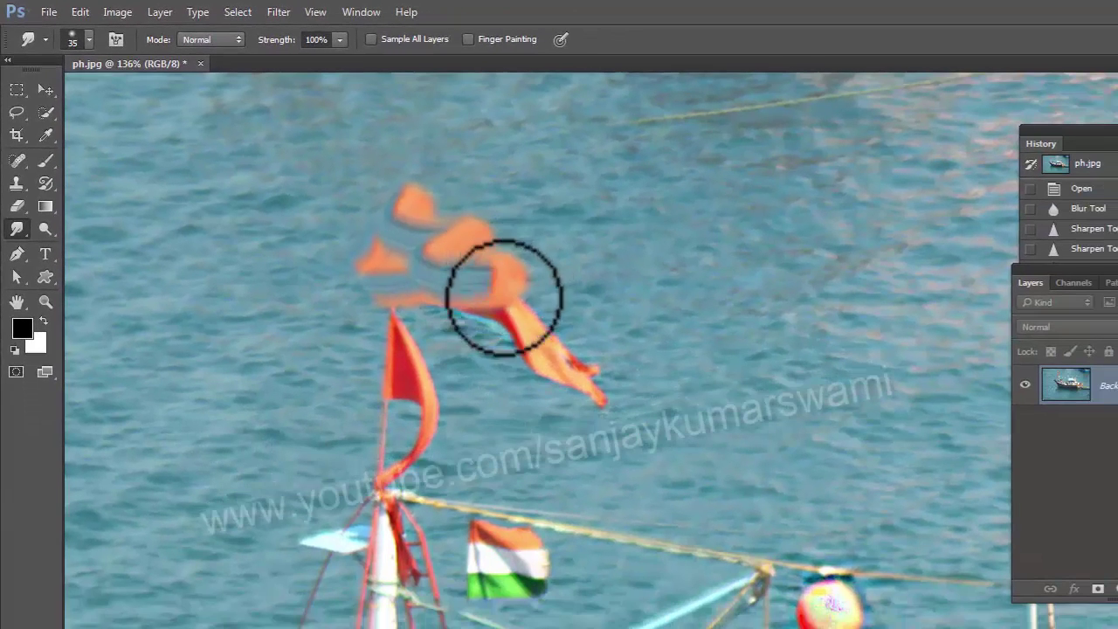
mouse_move(619, 360)
left_mouse_down()
mouse_move(683, 375)
mouse_move(786, 287)
mouse_move(905, 222)
left_mouse_up()
mouse_move(741, 182)
left_mouse_down()
mouse_move(446, 226)
mouse_move(840, 173)
mouse_move(426, 177)
mouse_move(312, 203)
mouse_move(569, 185)
mouse_move(317, 202)
mouse_move(629, 192)
mouse_move(419, 212)
left_mouse_up()
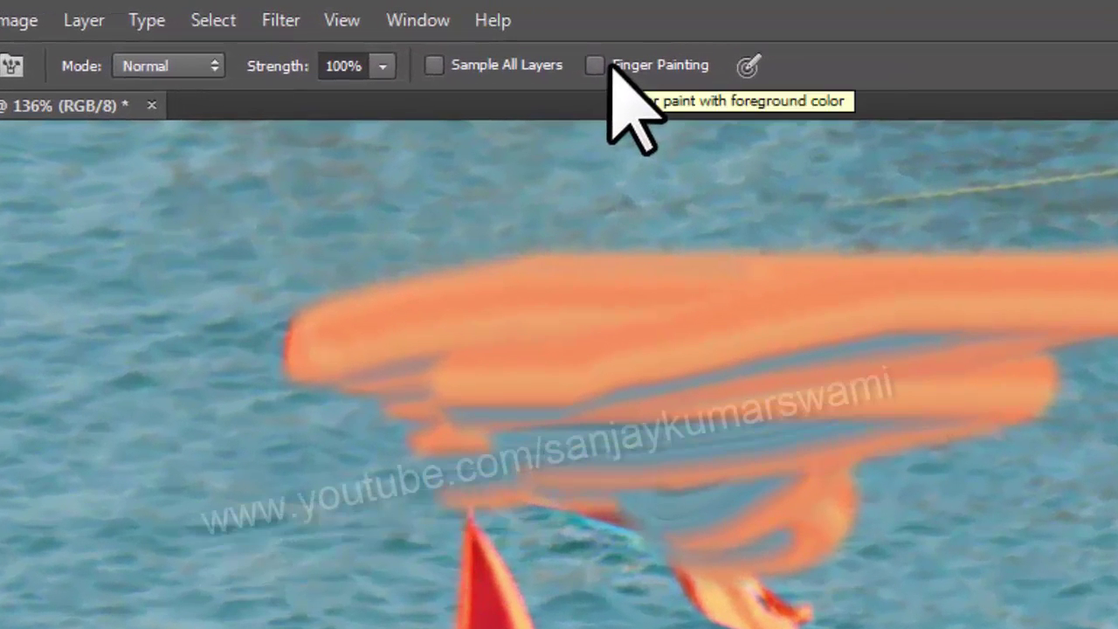
Step: Turn on Finger Painting for the Smudge tool and set the foreground colour to yellow (fff600)
left_click(595, 65)
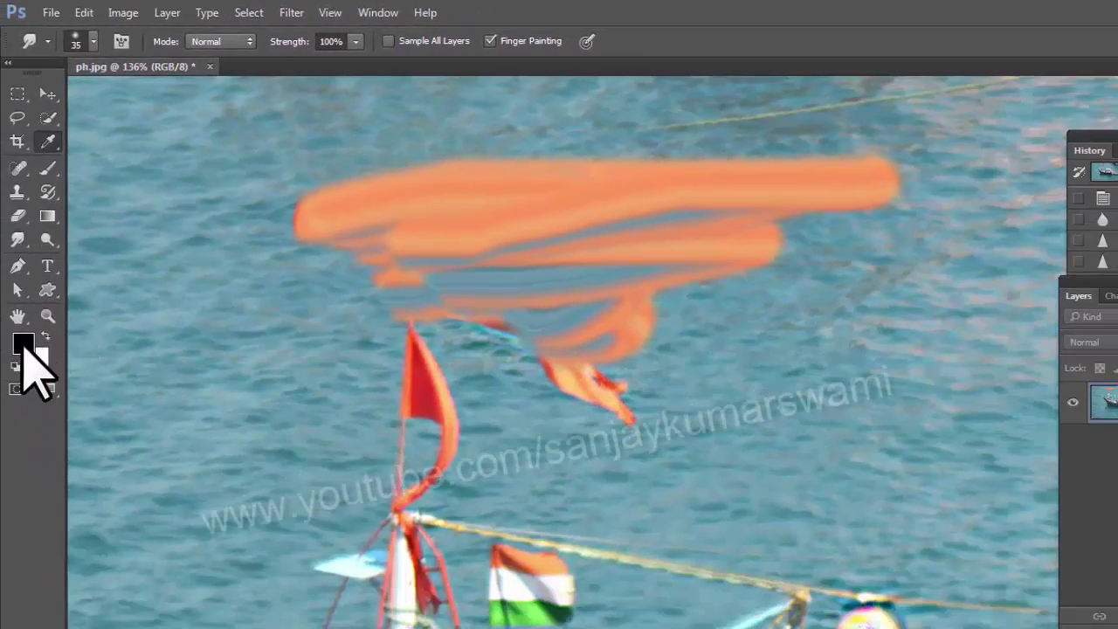
left_click(23, 346)
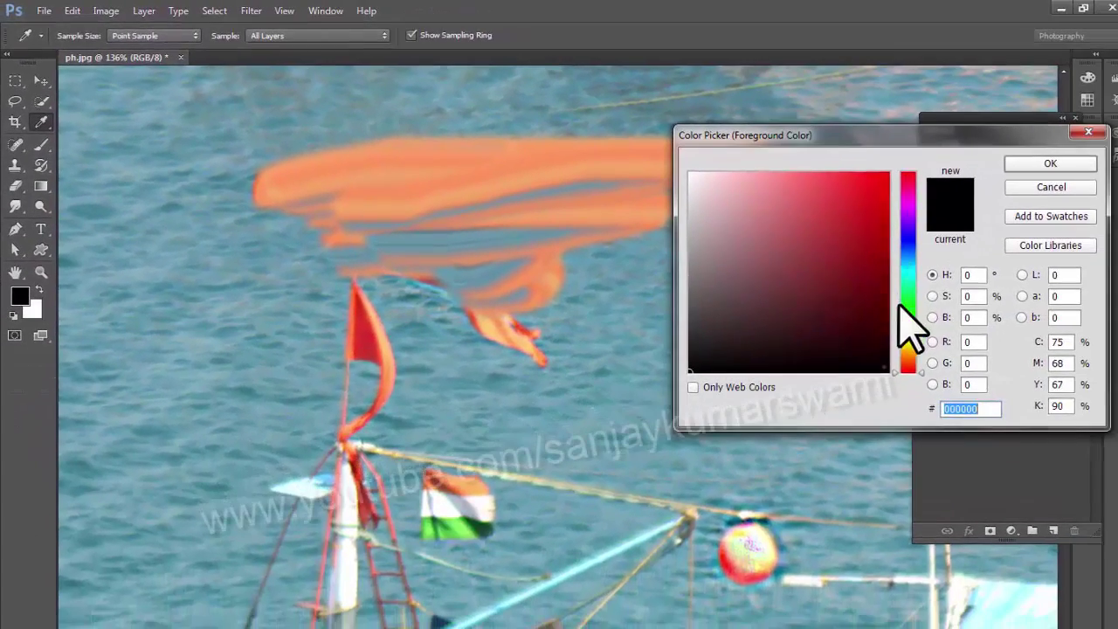
left_click(909, 341)
mouse_move(909, 340)
left_mouse_down()
mouse_move(910, 311)
mouse_move(915, 340)
left_mouse_up()
left_click(887, 174)
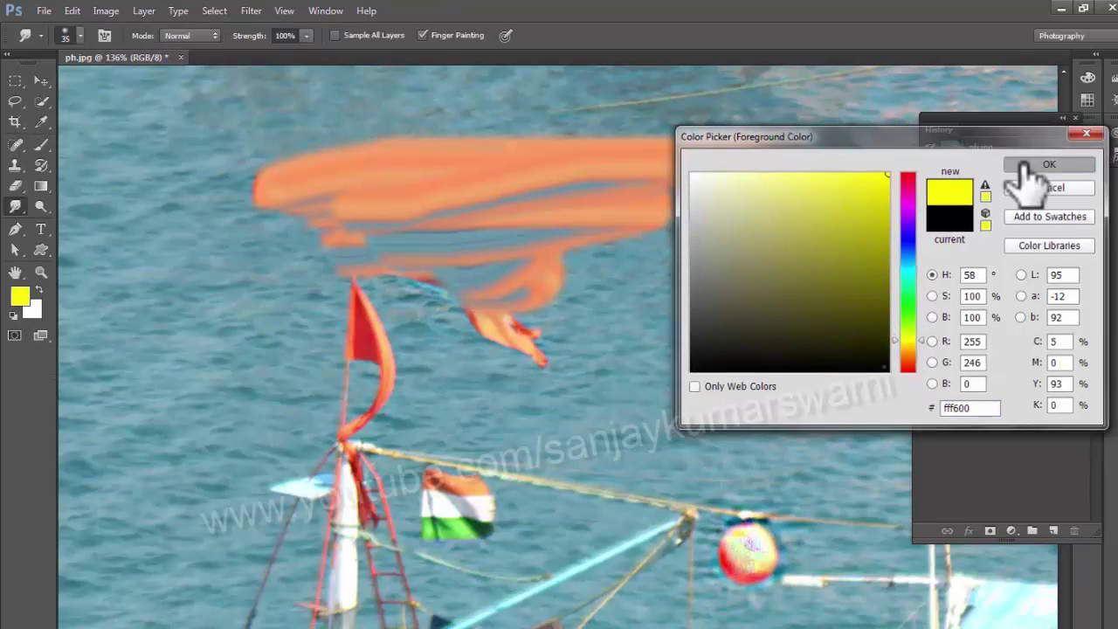
left_click(1050, 164)
Step: Try finger painting yellow onto the smeared orange area, undoing the first stroke and reducing the strength to 73%
mouse_move(301, 188)
left_mouse_down()
mouse_move(451, 155)
mouse_move(209, 204)
mouse_move(494, 146)
mouse_move(412, 193)
mouse_move(234, 215)
mouse_move(329, 214)
mouse_move(258, 84)
mouse_move(312, 171)
mouse_move(294, 142)
mouse_move(109, 221)
mouse_move(310, 187)
mouse_move(283, 234)
mouse_move(196, 296)
mouse_move(239, 315)
mouse_move(200, 334)
mouse_move(242, 311)
mouse_move(174, 312)
left_mouse_up()
key("ctrl+z")
left_click_drag(253, 35, 212, 42)
mouse_move(427, 182)
left_mouse_down()
mouse_move(290, 205)
mouse_move(487, 162)
mouse_move(307, 200)
mouse_move(463, 174)
mouse_move(355, 173)
mouse_move(274, 205)
left_mouse_up()
left_click_drag(246, 37, 276, 39)
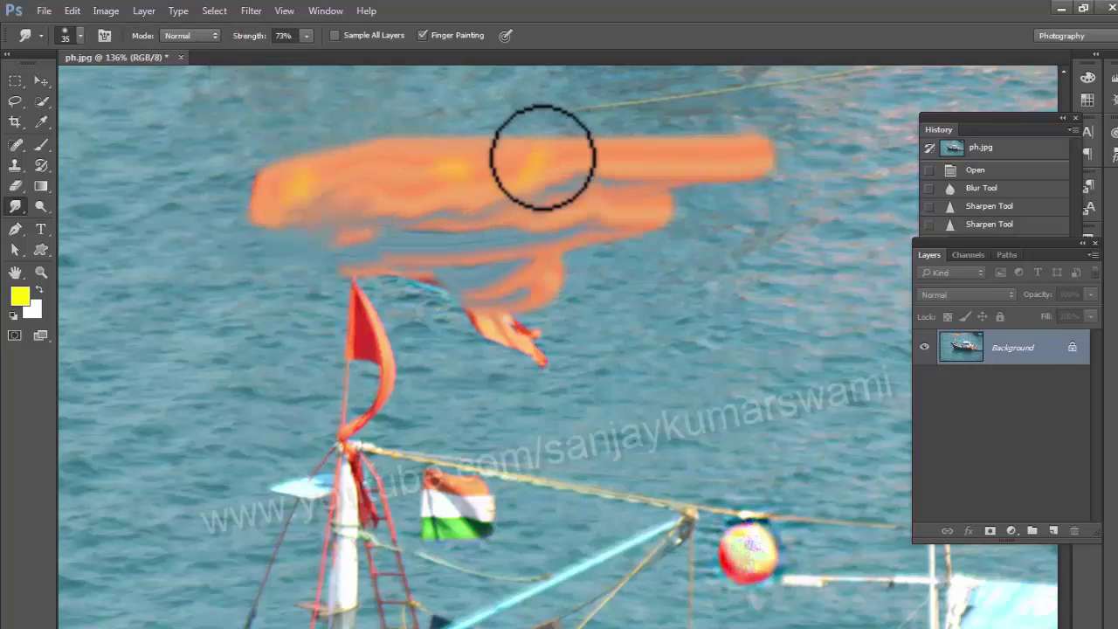
left_click_drag(543, 158, 487, 173)
mouse_move(524, 141)
left_mouse_down()
mouse_move(557, 132)
mouse_move(436, 159)
mouse_move(481, 163)
mouse_move(224, 216)
mouse_move(610, 157)
mouse_move(603, 148)
mouse_move(199, 181)
mouse_move(353, 148)
mouse_move(476, 155)
mouse_move(296, 227)
mouse_move(358, 232)
mouse_move(609, 177)
left_mouse_up()
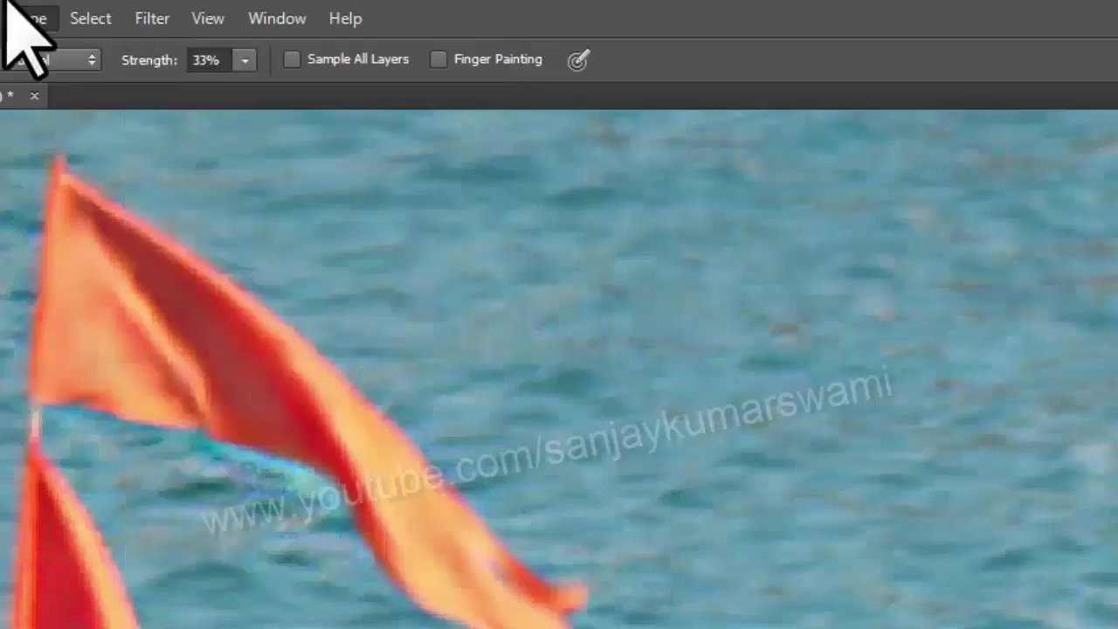
left_click(151, 18)
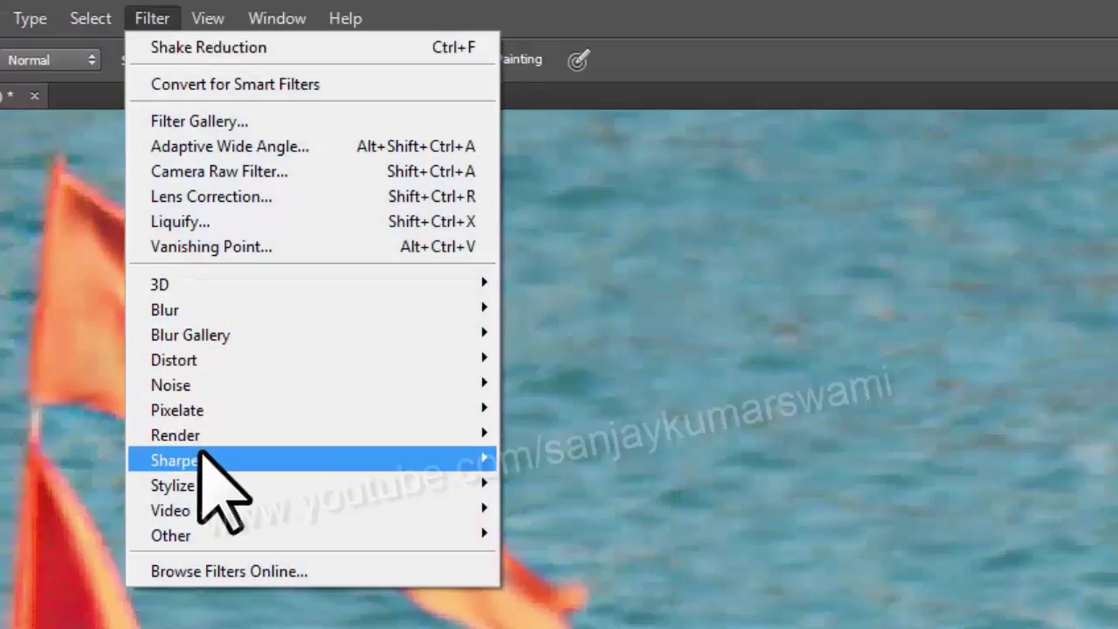
mouse_move(197, 452)
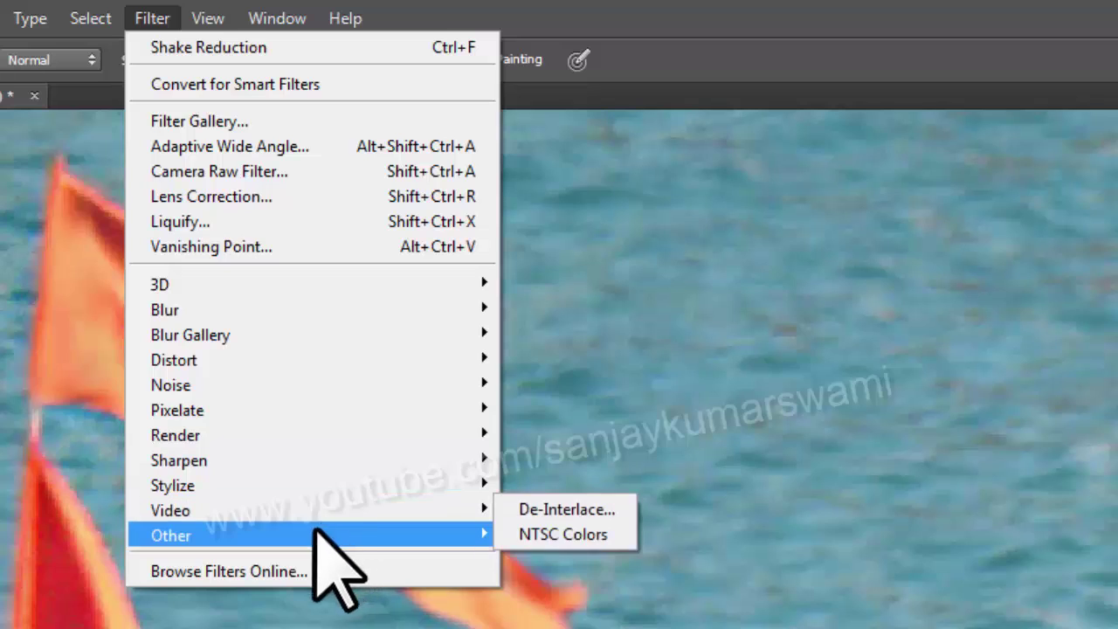
mouse_move(313, 533)
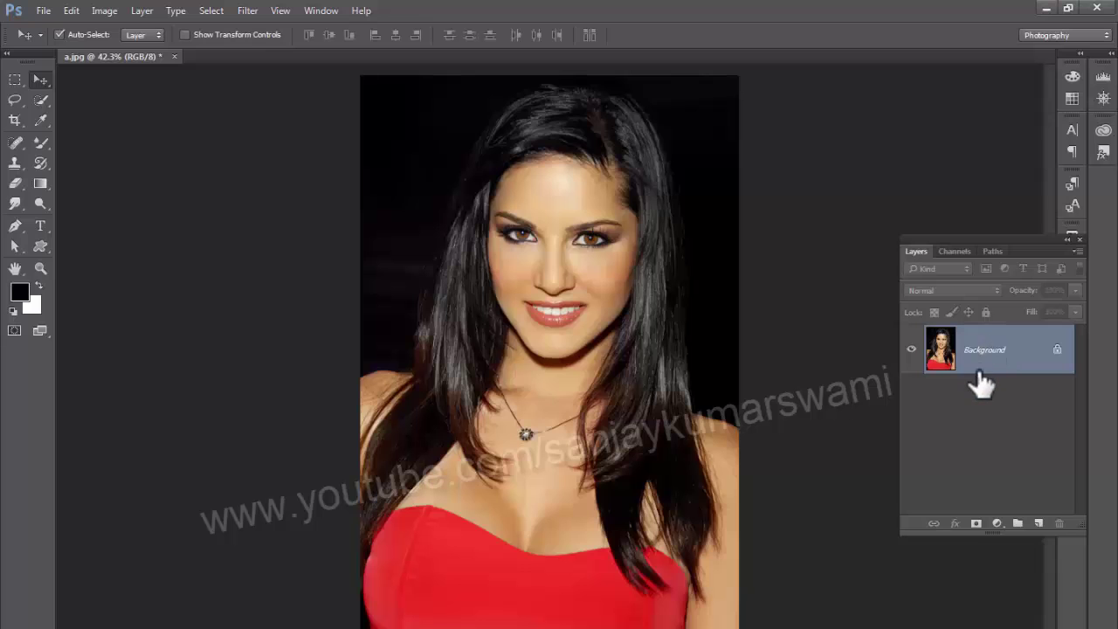
Step: Duplicate the Background layer of the portrait a.jpg as "Background copy"
right_click(990, 362)
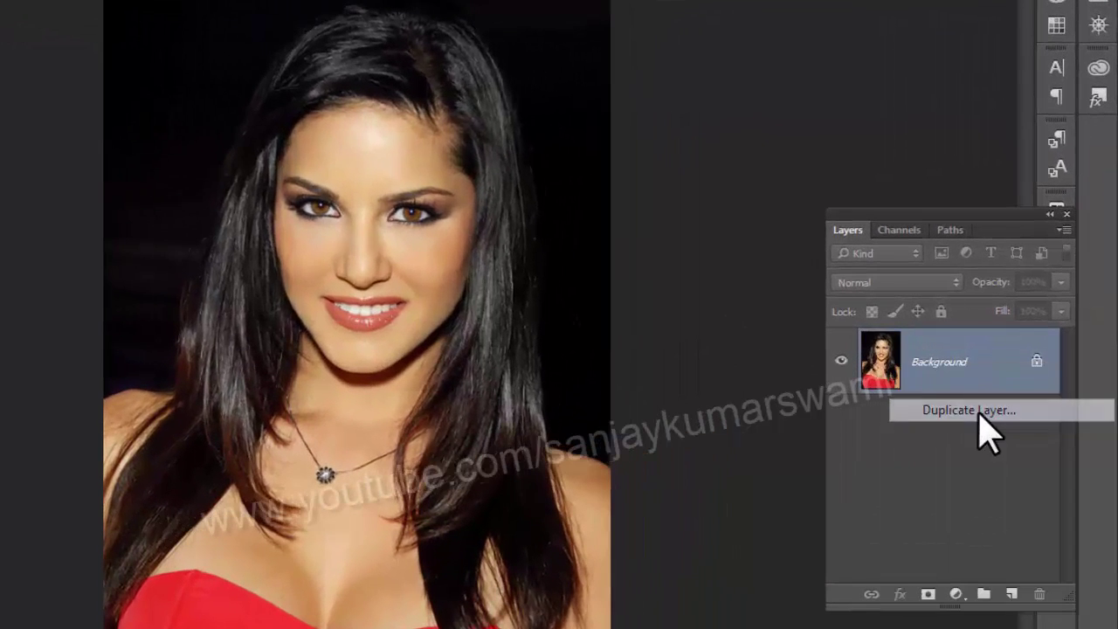
left_click(1014, 389)
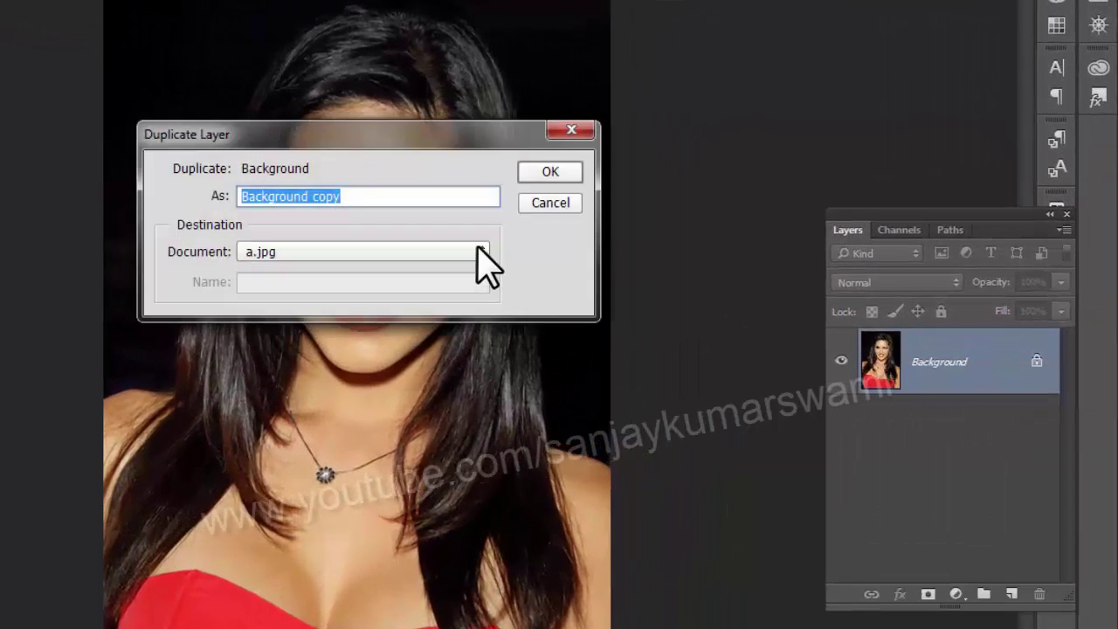
left_click(546, 172)
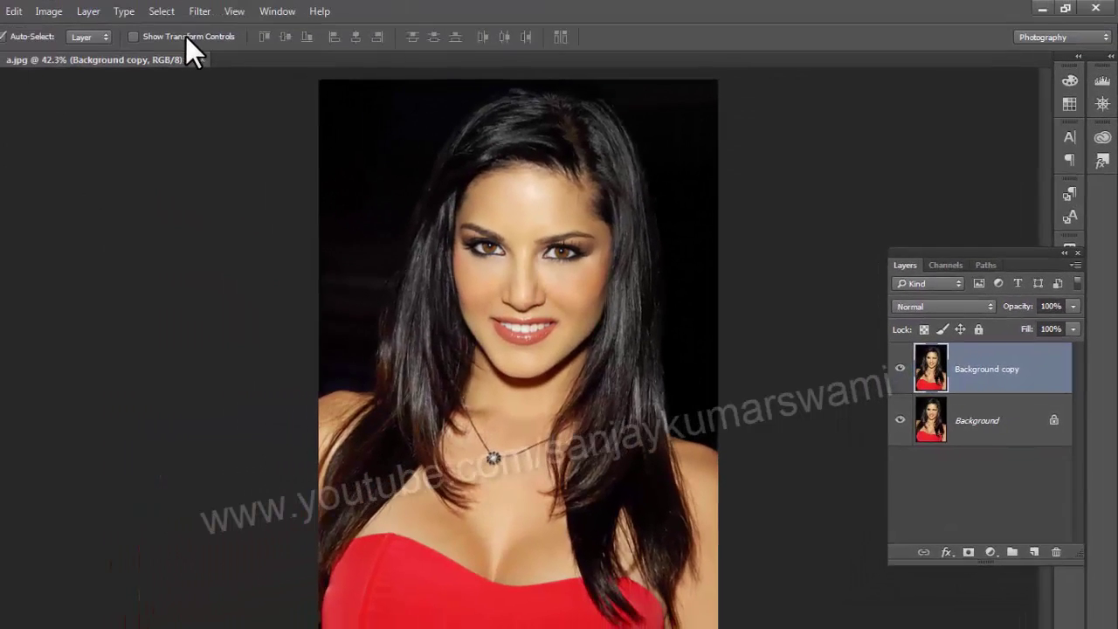
Step: Apply Unsharp Mask to the Background copy layer with amount 248%, radius 2.9 pixels and threshold 0
left_click(196, 11)
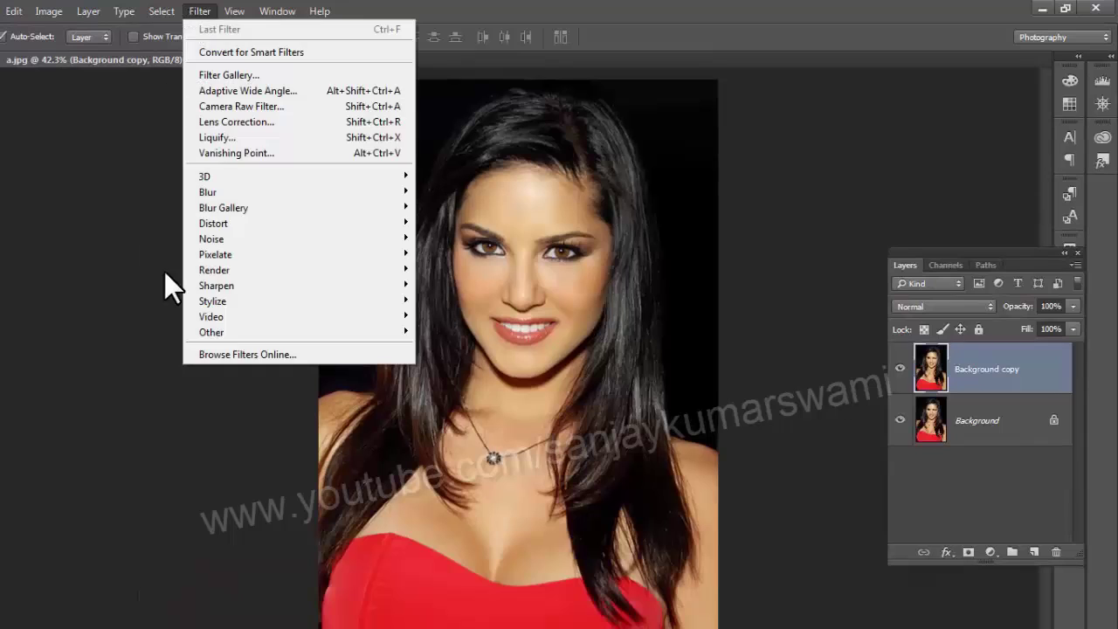
mouse_move(234, 286)
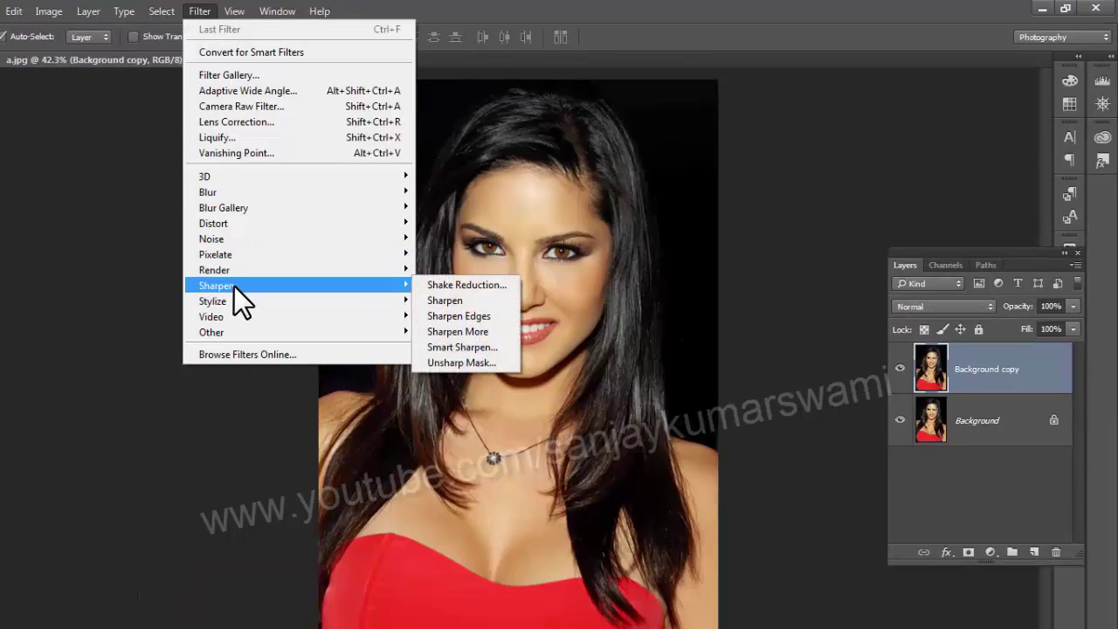
left_click(463, 363)
left_click_drag(868, 141, 821, 152)
left_click_drag(750, 444, 757, 441)
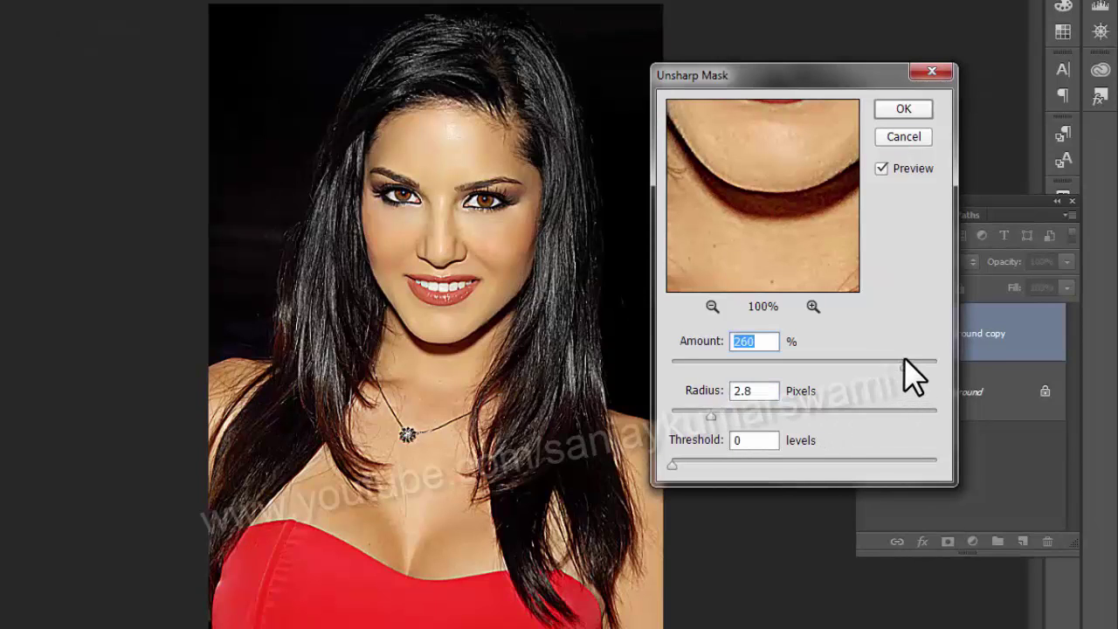
mouse_move(904, 358)
left_mouse_down()
mouse_move(913, 354)
mouse_move(898, 367)
left_mouse_up()
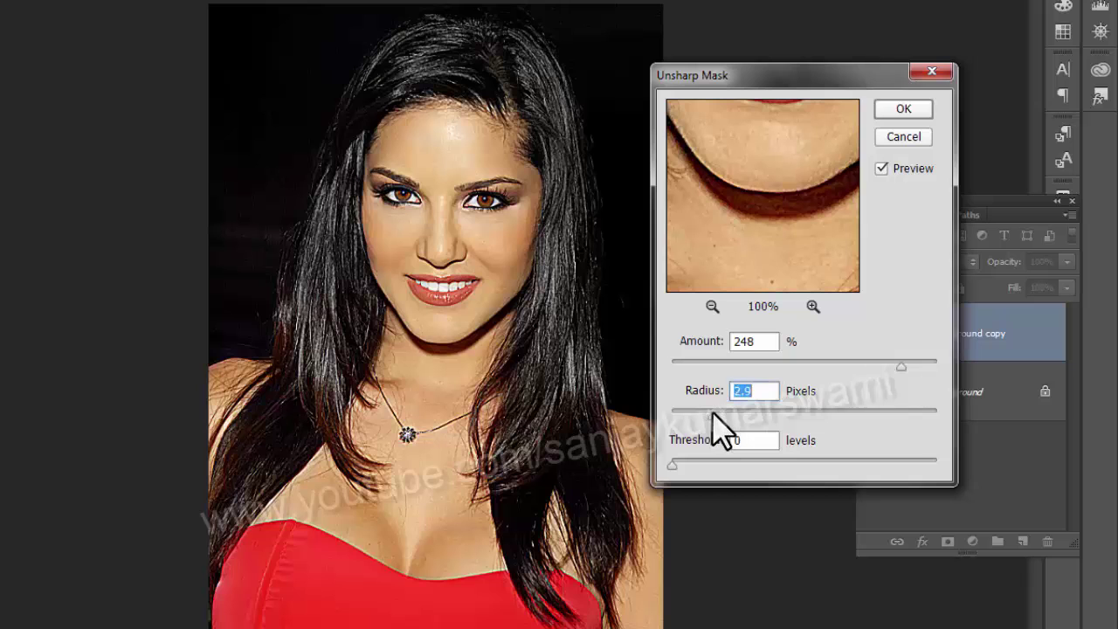
left_click(884, 108)
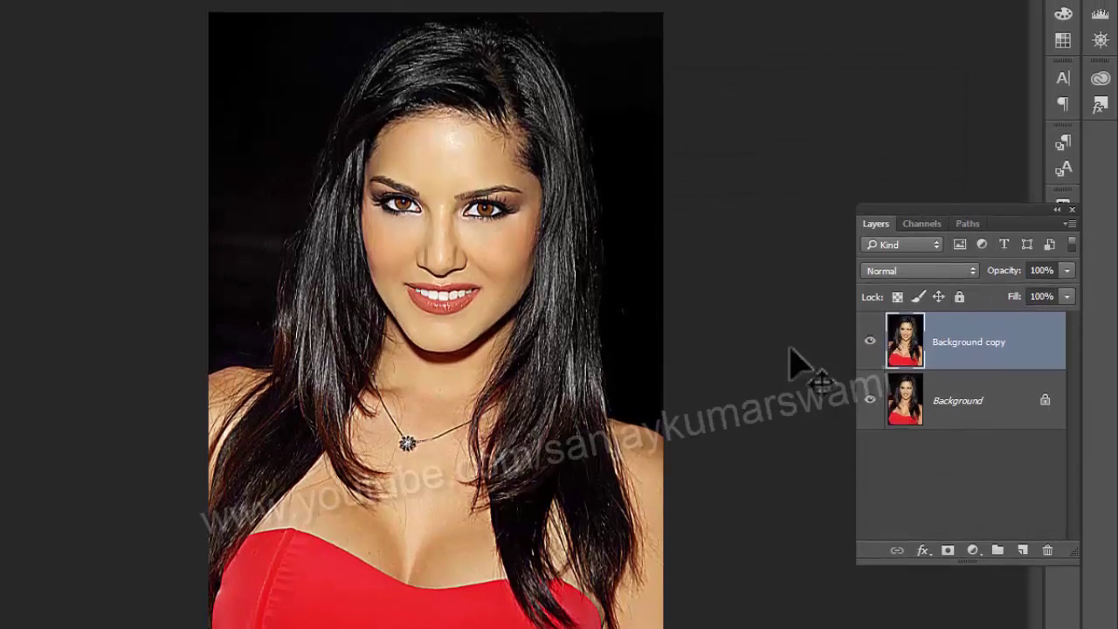
Step: Duplicate the sharpened Background copy layer as "Background copy 2"
right_click(977, 351)
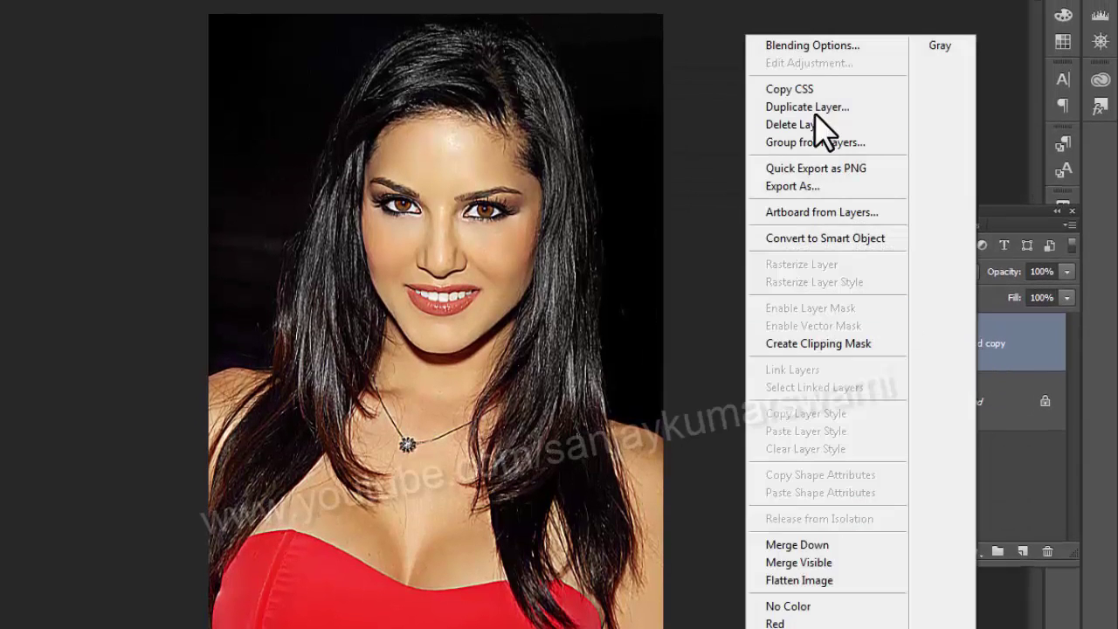
left_click(816, 106)
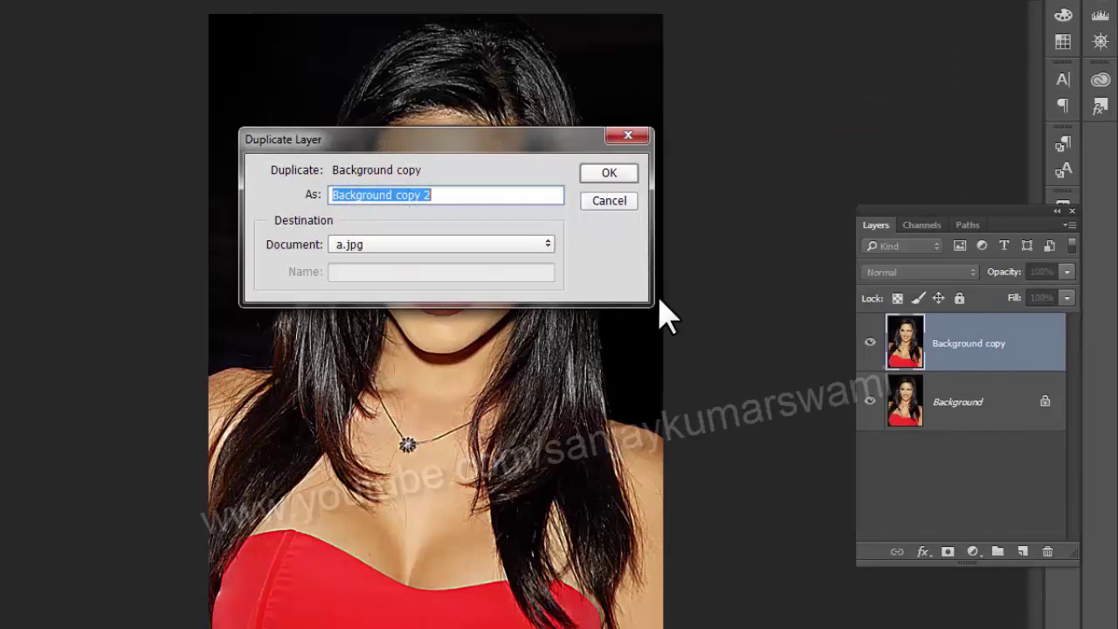
left_click(610, 174)
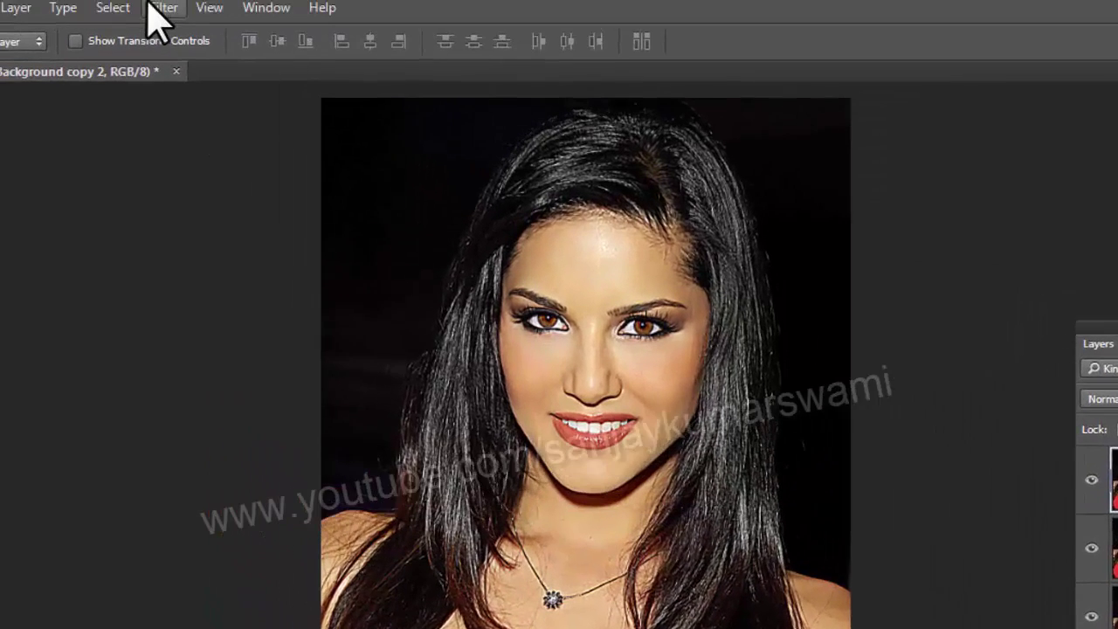
Step: Apply the High Pass filter to the Background copy 2 layer with a radius of 5.5 pixels
left_click(173, 15)
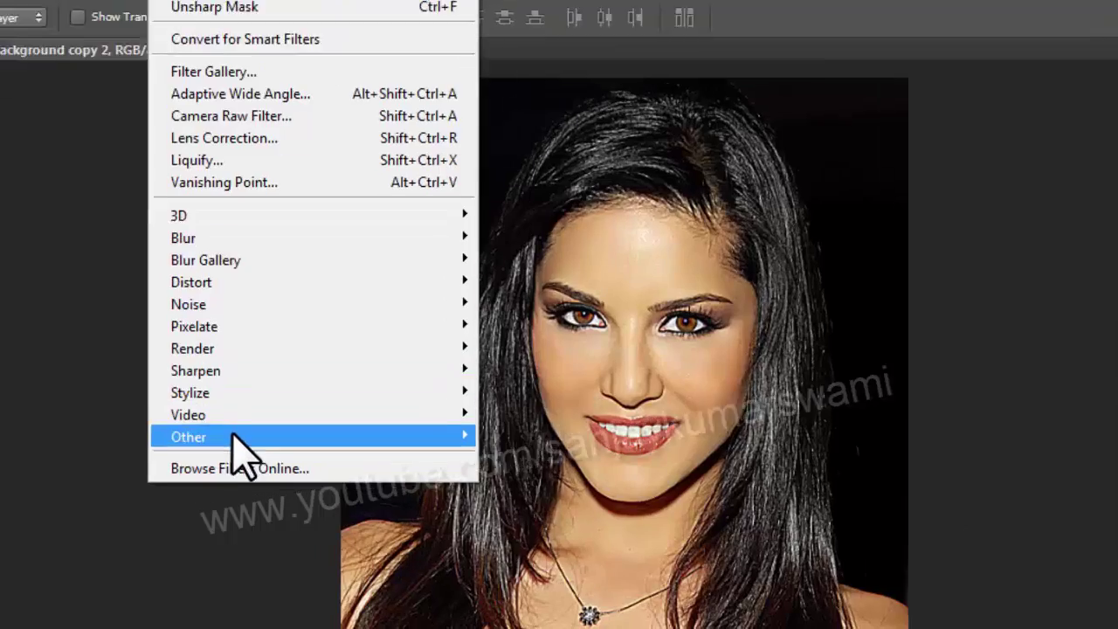
mouse_move(420, 447)
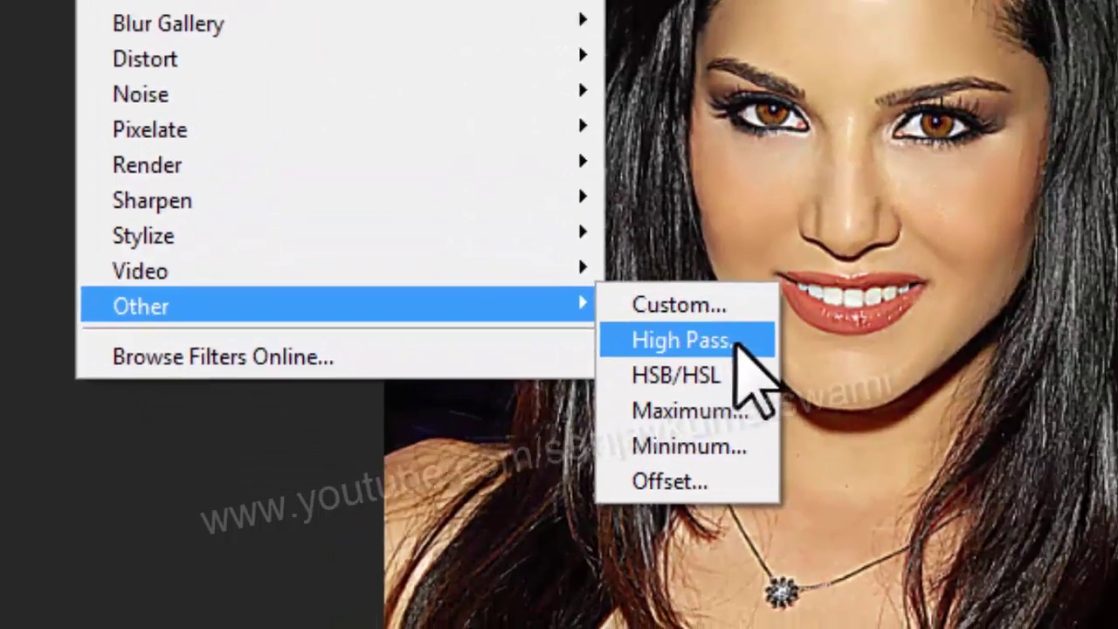
left_click(823, 332)
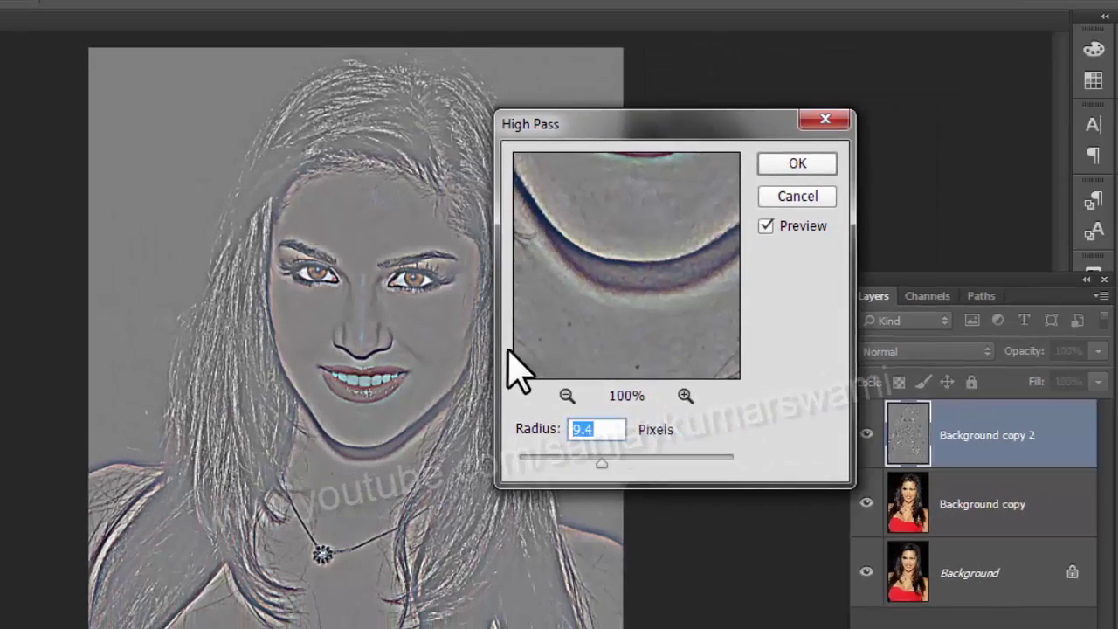
mouse_move(599, 452)
left_mouse_down()
mouse_move(619, 455)
mouse_move(610, 444)
mouse_move(627, 435)
mouse_move(590, 436)
mouse_move(612, 437)
left_mouse_up()
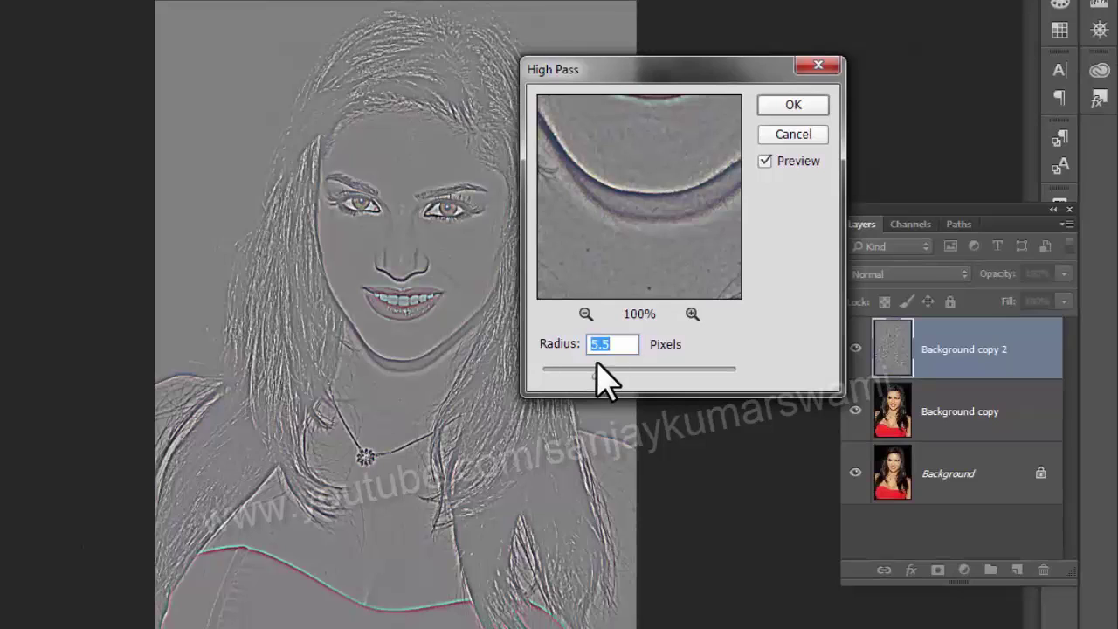
left_click(786, 109)
Step: Set the Background copy 2 layer's blend mode to Overlay and select the Background copy layer
left_click(948, 274)
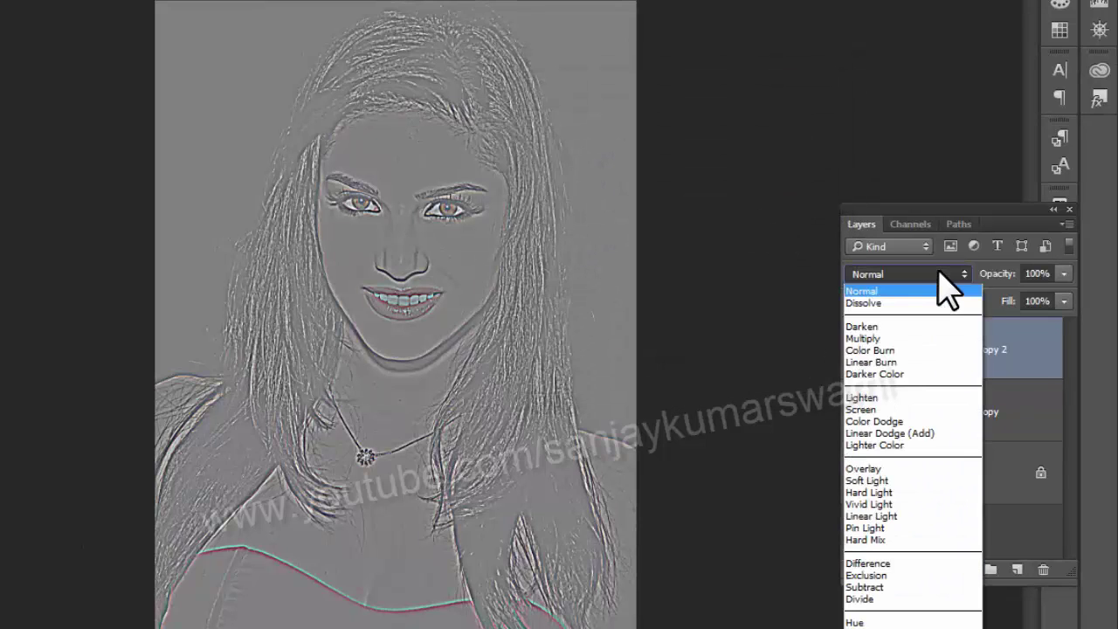
left_click(865, 469)
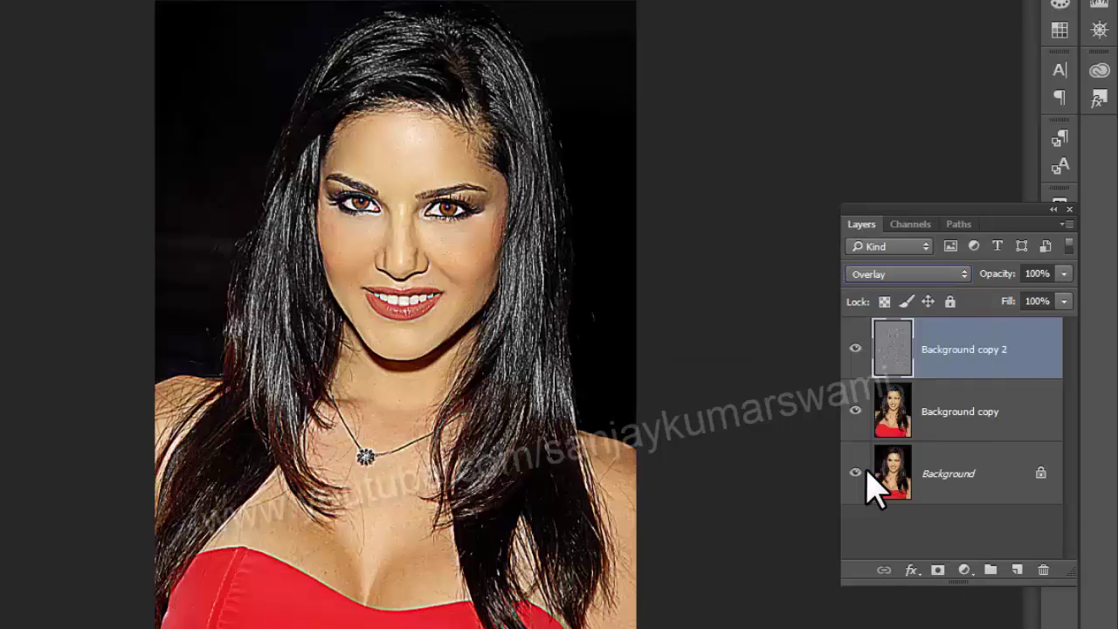
left_click(961, 437)
left_click(952, 361)
left_click(935, 424)
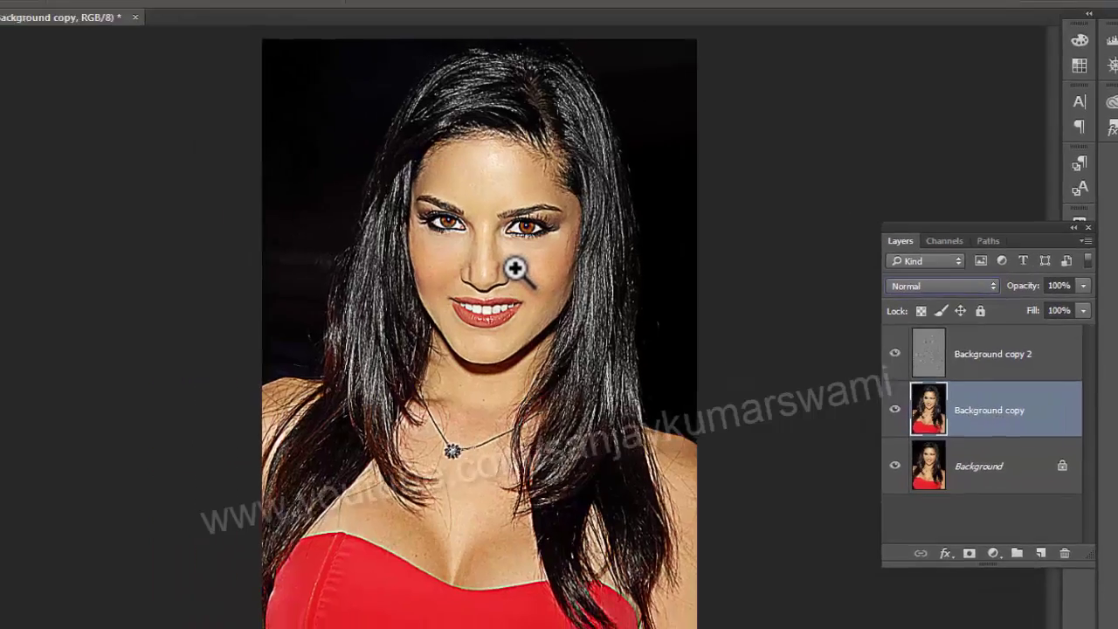
Step: Set up the Smudge tool with a 24 px soft round brush at 0% hardness for retouching the face
left_click_drag(435, 256, 509, 333)
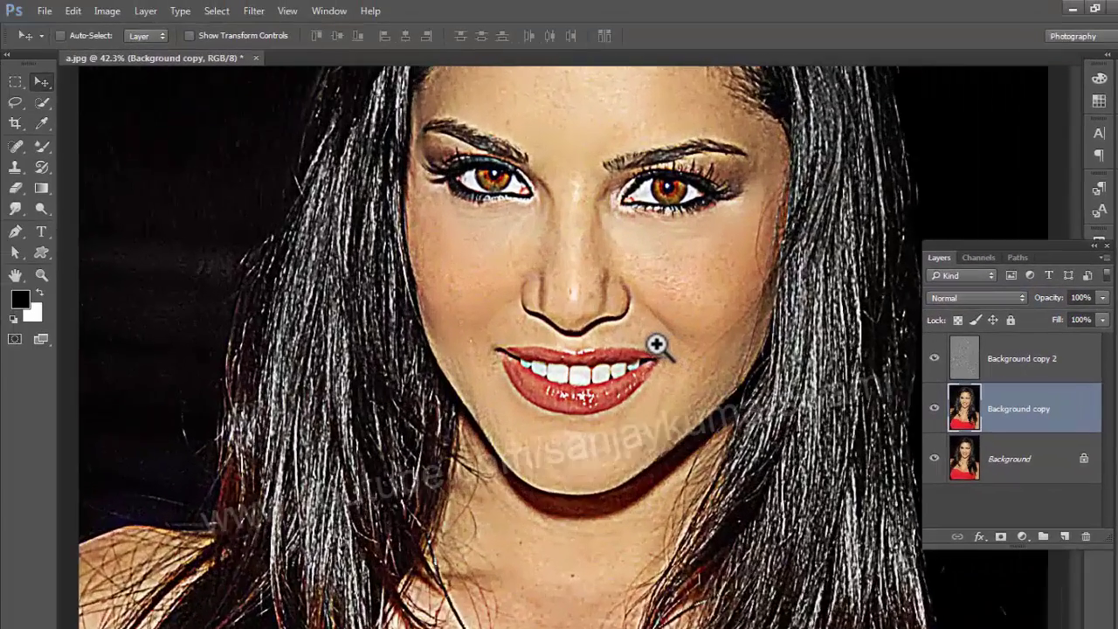
left_click_drag(627, 320, 603, 384)
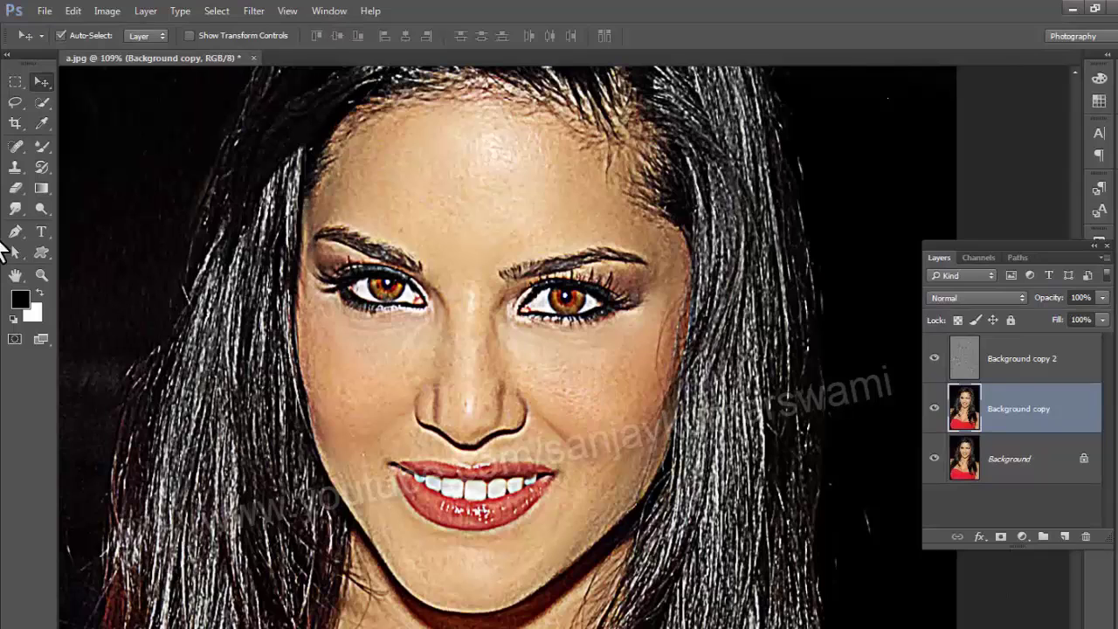
left_click(19, 205)
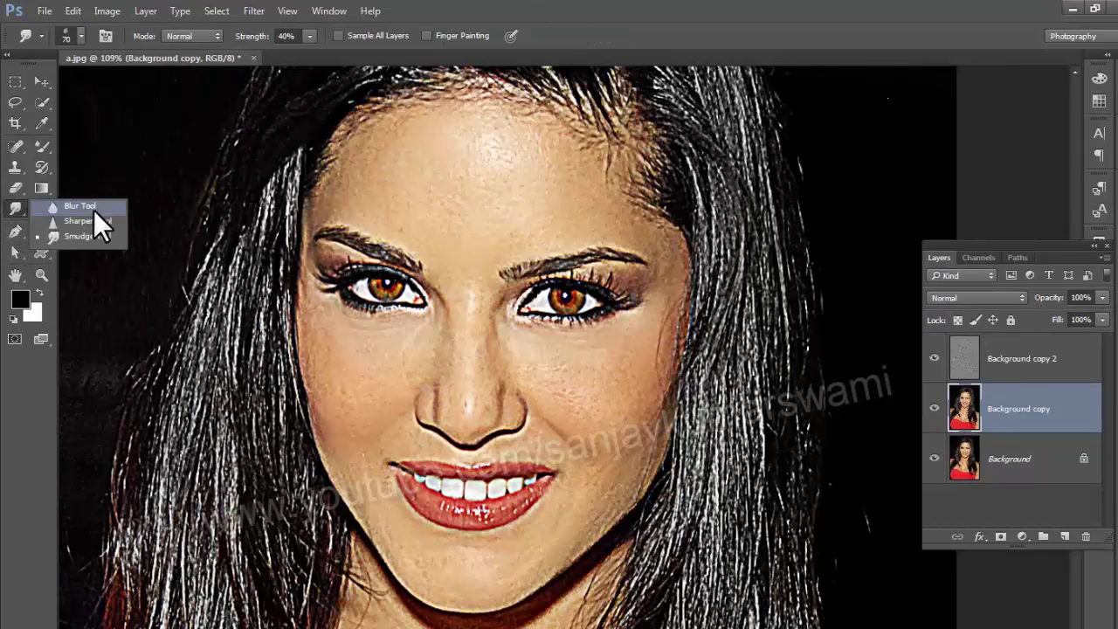
left_click(88, 233)
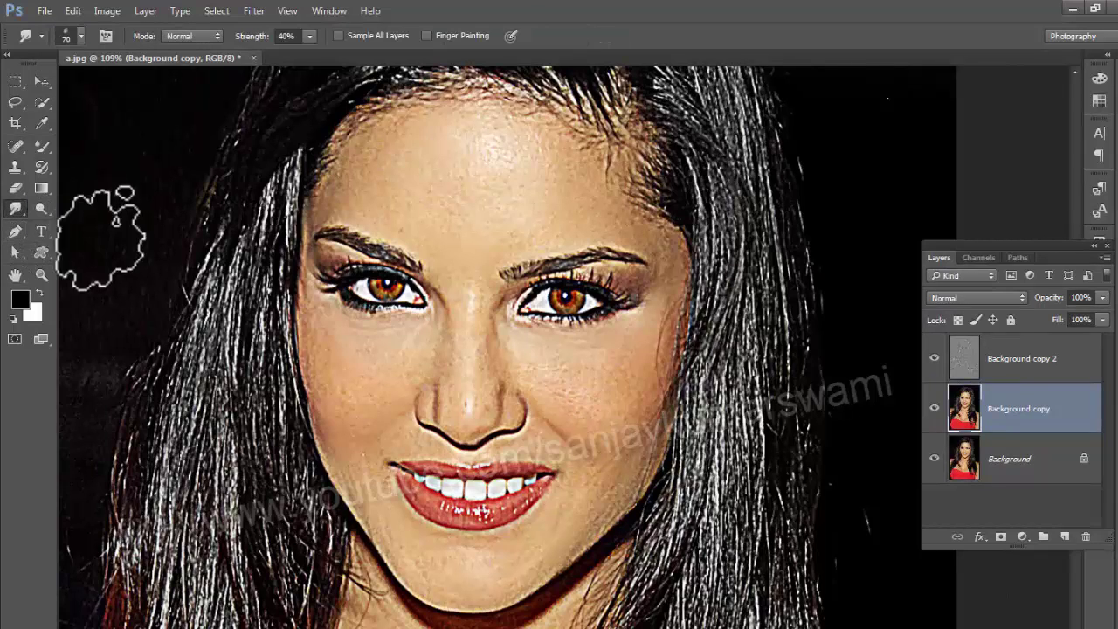
right_click(292, 232)
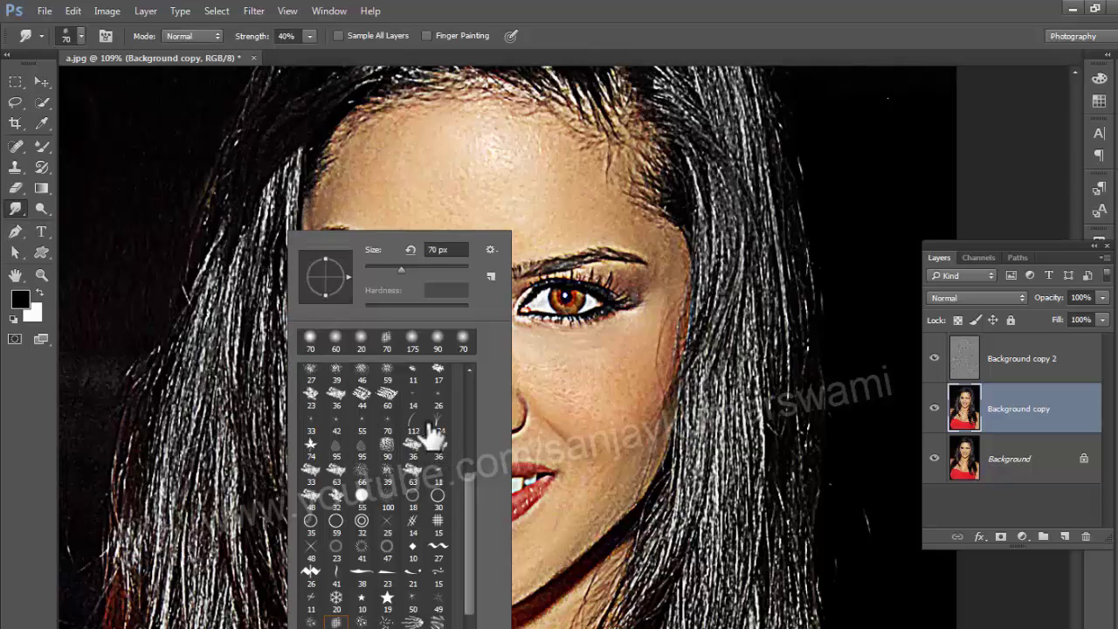
scroll(410, 404, "up", 5)
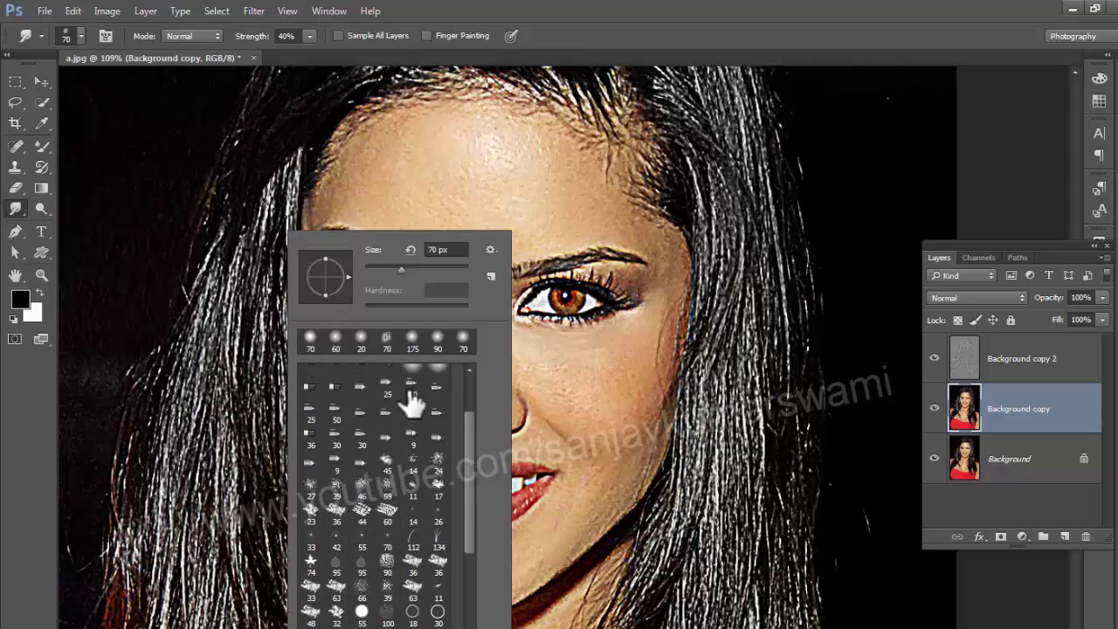
scroll(413, 404, "up", 3)
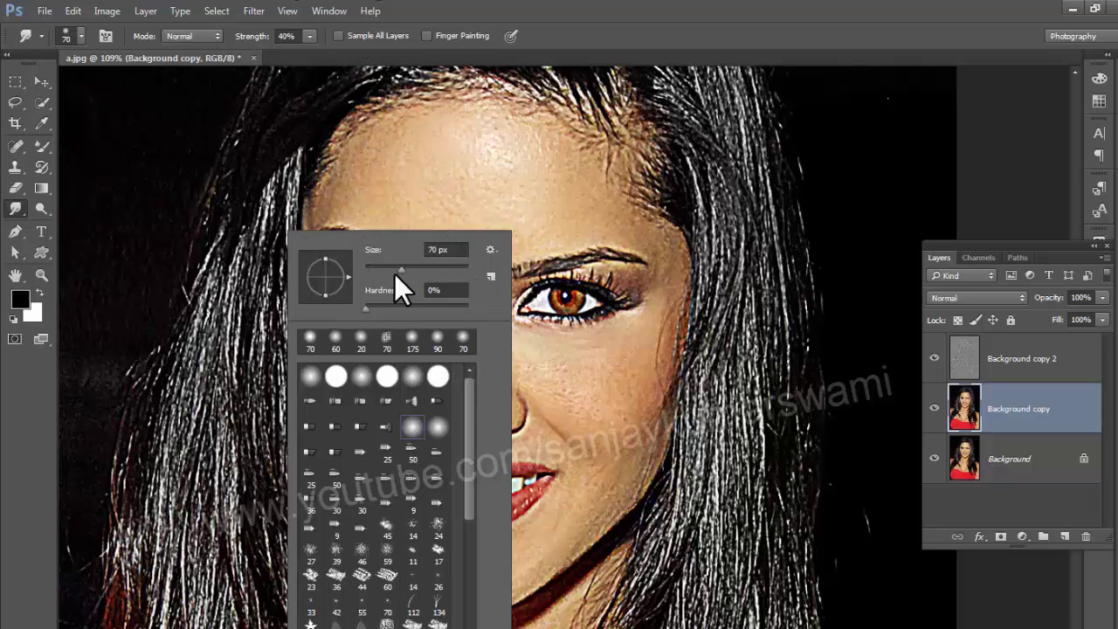
left_click(361, 383)
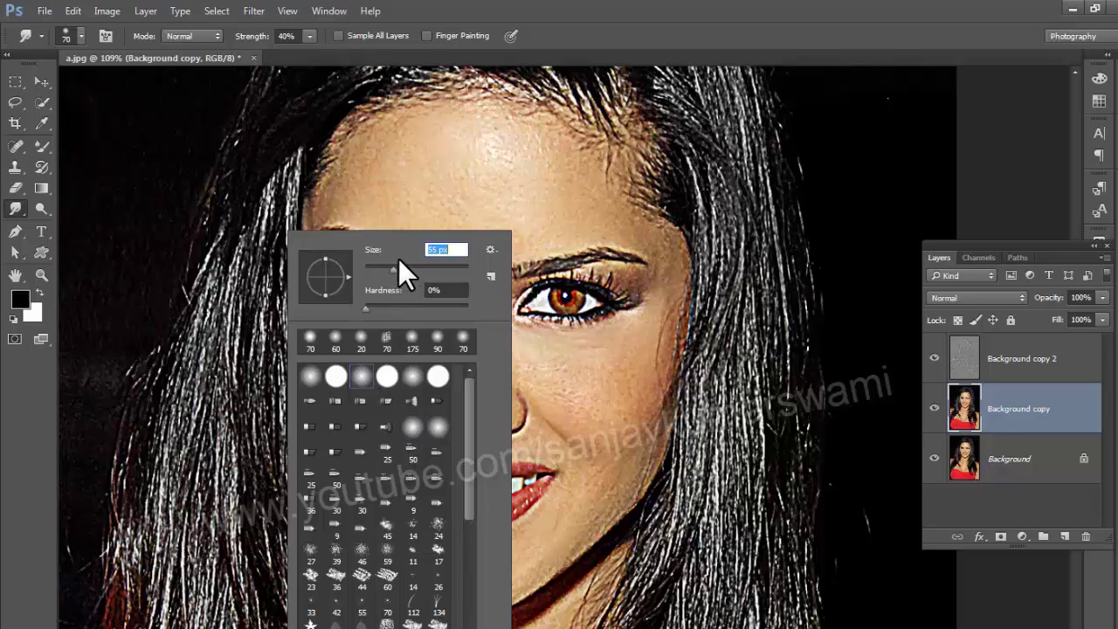
left_click_drag(398, 264, 383, 261)
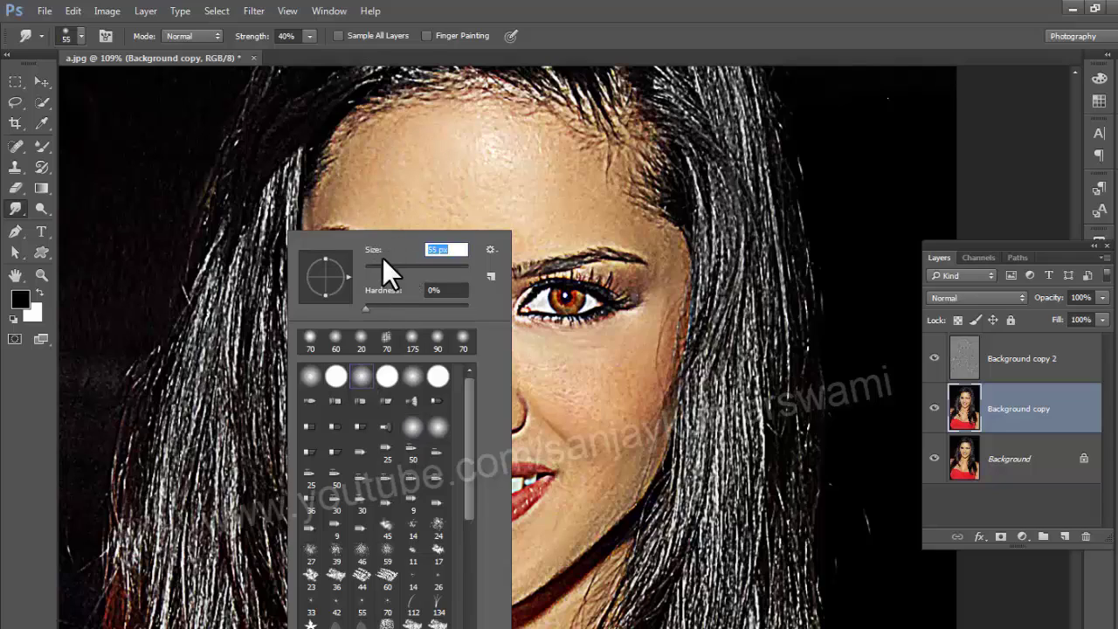
left_click(417, 4)
Step: Smudge the forehead skin smooth on the Background copy layer, enlarging the brush to 45 px
mouse_move(437, 202)
left_mouse_down()
mouse_move(494, 314)
mouse_move(509, 302)
left_mouse_up()
left_click_drag(505, 186, 450, 250)
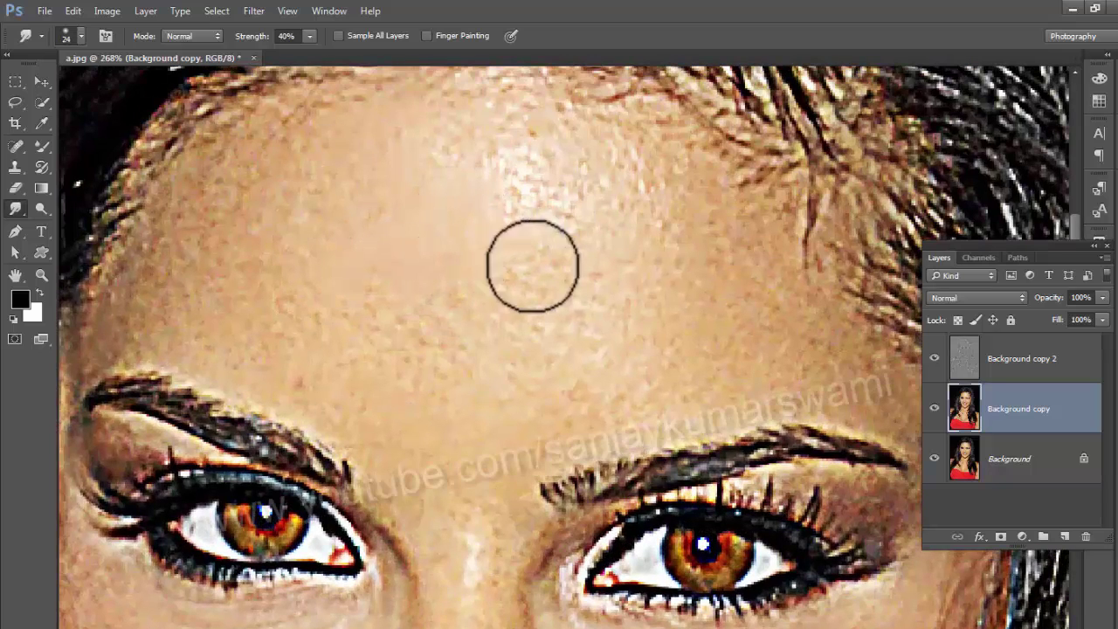
mouse_move(533, 267)
left_mouse_down()
mouse_move(387, 352)
mouse_move(457, 272)
mouse_move(549, 263)
mouse_move(609, 290)
mouse_move(574, 200)
mouse_move(293, 197)
left_mouse_up()
key("bracketright")
key("bracketright")
key("bracketright")
key("bracketright")
key("bracketright")
mouse_move(558, 248)
left_mouse_down()
mouse_move(556, 397)
mouse_move(447, 265)
left_mouse_up()
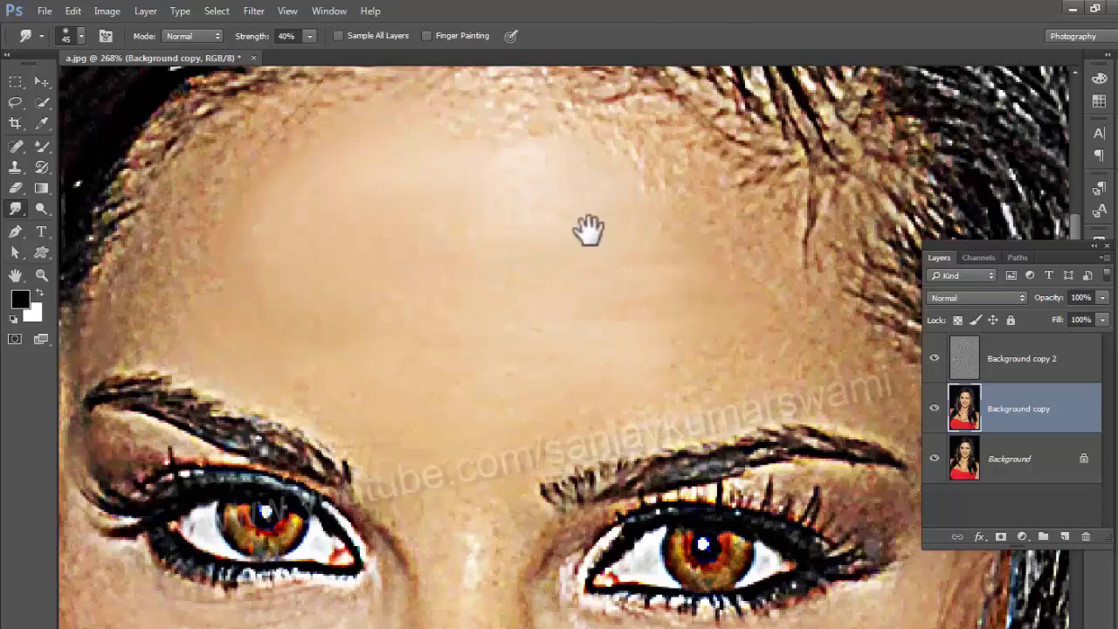
mouse_move(732, 282)
left_mouse_down()
mouse_move(604, 259)
mouse_move(558, 194)
left_mouse_up()
Step: Smooth the skin between the eyebrows and down the nose bridge with a 15 to 20 px Smudge brush
left_click_drag(292, 461, 522, 379)
left_click_drag(594, 383, 571, 331)
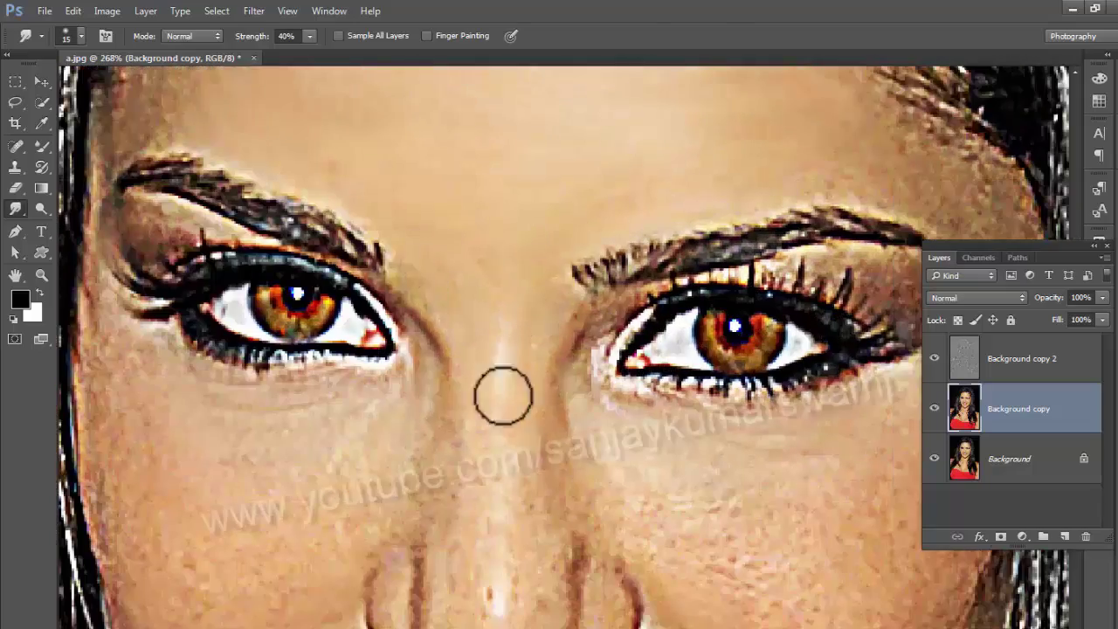
mouse_move(621, 229)
left_mouse_down()
mouse_move(559, 225)
mouse_move(664, 229)
left_mouse_up()
key("bracketright")
left_click_drag(437, 542, 393, 140)
left_click_drag(393, 541, 349, 140)
Step: Smudge the under-eye area and cheek on the left side of the face with the 20 px brush
mouse_move(275, 346)
left_mouse_down()
mouse_move(169, 295)
mouse_move(279, 448)
left_mouse_up()
left_click_drag(656, 335, 791, 332)
mouse_move(830, 389)
left_mouse_down()
mouse_move(763, 249)
mouse_move(773, 192)
left_mouse_up()
left_click_drag(684, 343, 650, 370)
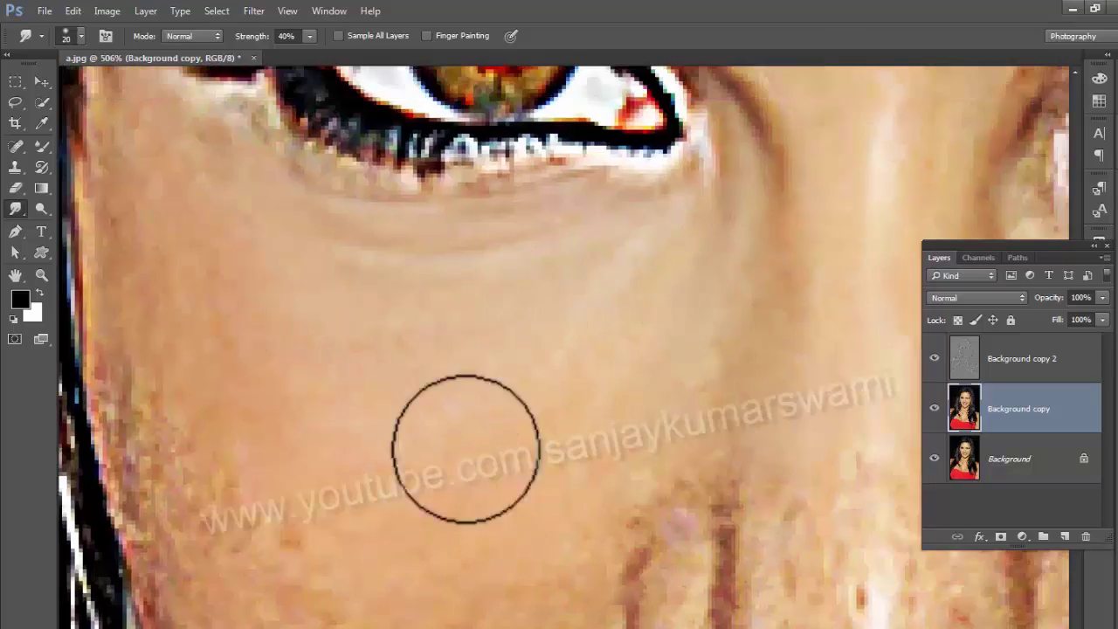
left_click_drag(446, 515, 373, 209)
left_click_drag(234, 351, 294, 355)
Step: Smooth the skin of the lower cheek, chin and jawline with the 20 px Smudge brush
left_click_drag(409, 501, 309, 324)
mouse_move(437, 567)
left_mouse_down()
mouse_move(352, 453)
mouse_move(618, 431)
left_mouse_up()
mouse_move(737, 293)
left_mouse_down()
mouse_move(676, 504)
mouse_move(651, 504)
left_mouse_up()
mouse_move(908, 205)
left_mouse_down()
mouse_move(489, 384)
mouse_move(558, 260)
left_mouse_up()
left_click_drag(428, 525, 531, 440)
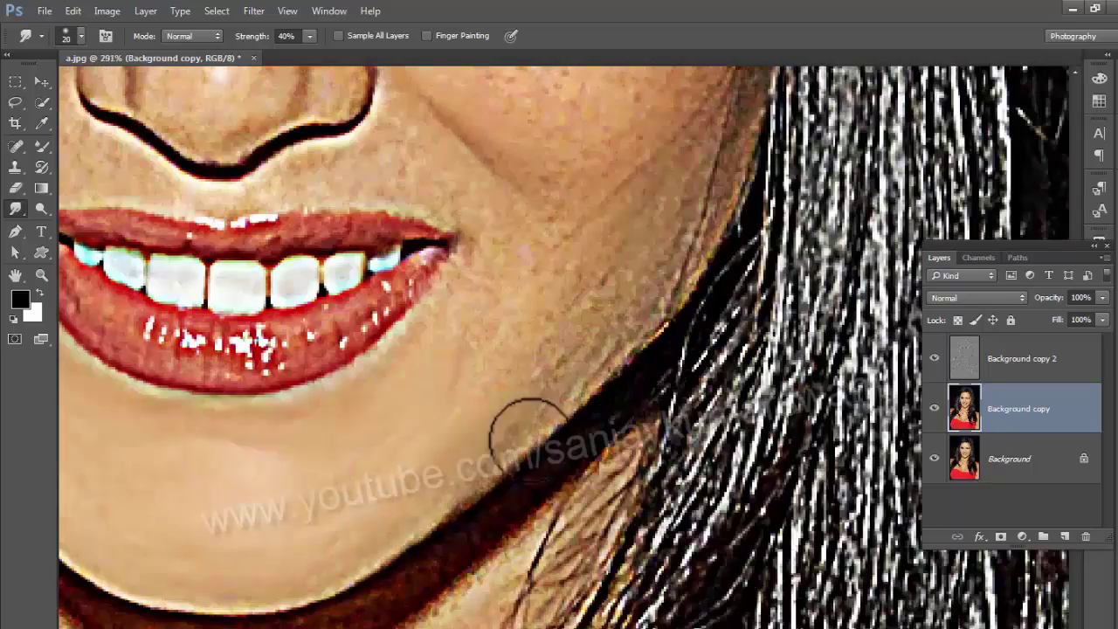
mouse_move(405, 333)
left_mouse_down()
mouse_move(504, 320)
mouse_move(577, 271)
left_mouse_up()
left_click_drag(596, 284, 513, 336)
Step: Smooth the cheek and eye surroundings on the right side of the face with a 35 px brush, adjusting the strength to 33%
left_click_drag(529, 131, 507, 468)
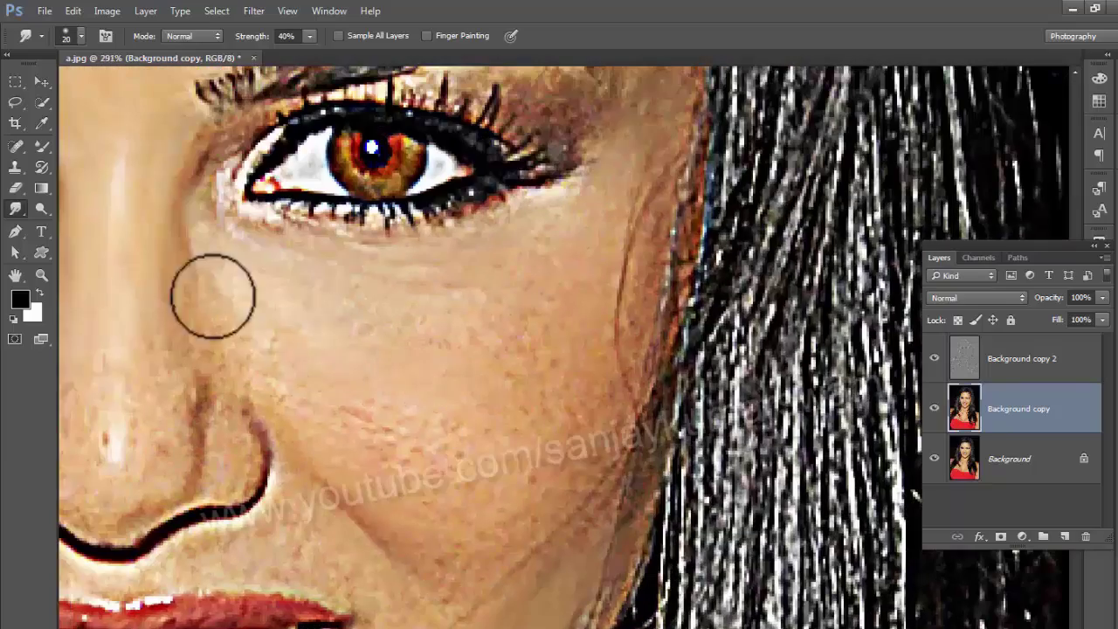
key("bracketright")
key("bracketright")
key("bracketright")
left_click_drag(449, 419, 542, 298)
left_click_drag(443, 440, 501, 570)
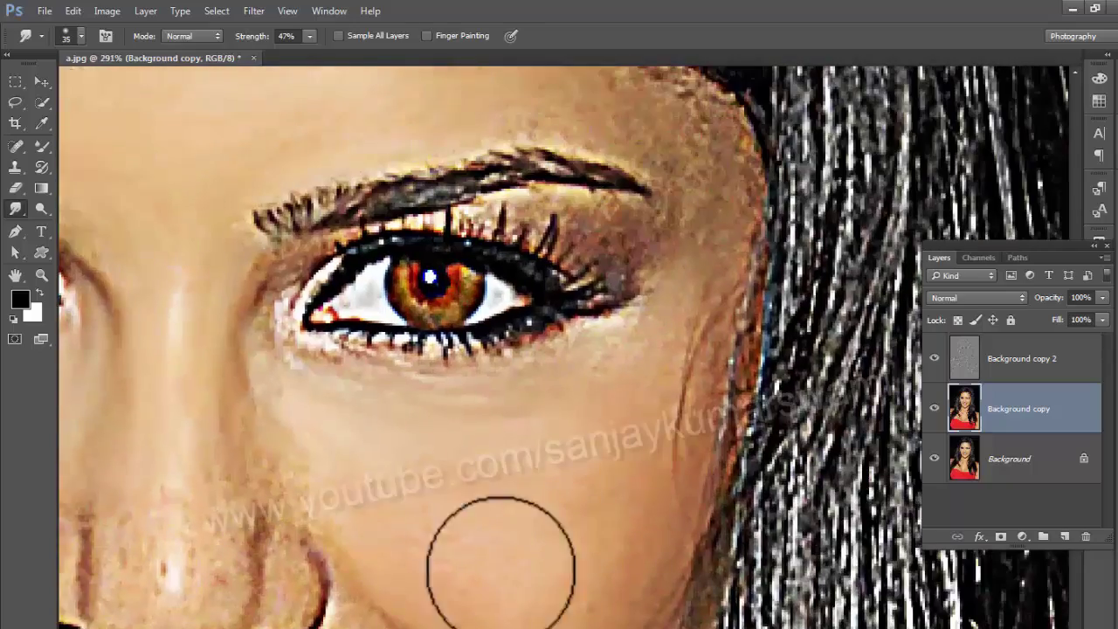
mouse_move(699, 221)
left_mouse_down()
mouse_move(476, 433)
mouse_move(476, 459)
left_mouse_up()
left_click_drag(376, 576, 508, 182)
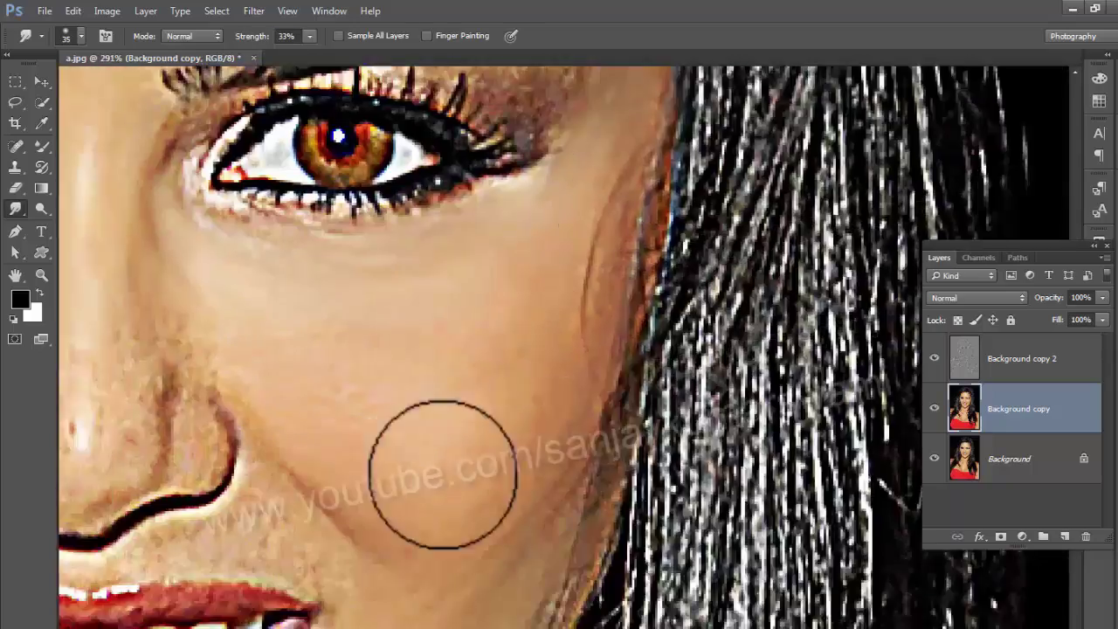
left_click_drag(335, 587, 614, 403)
Step: Reduce the Smudge brush to 15 px and smooth the skin around the mouth and above the upper lip
scroll(615, 405, "up", 2)
key("bracketleft")
key("bracketleft")
key("bracketleft")
key("bracketleft")
left_click_drag(294, 384, 471, 401)
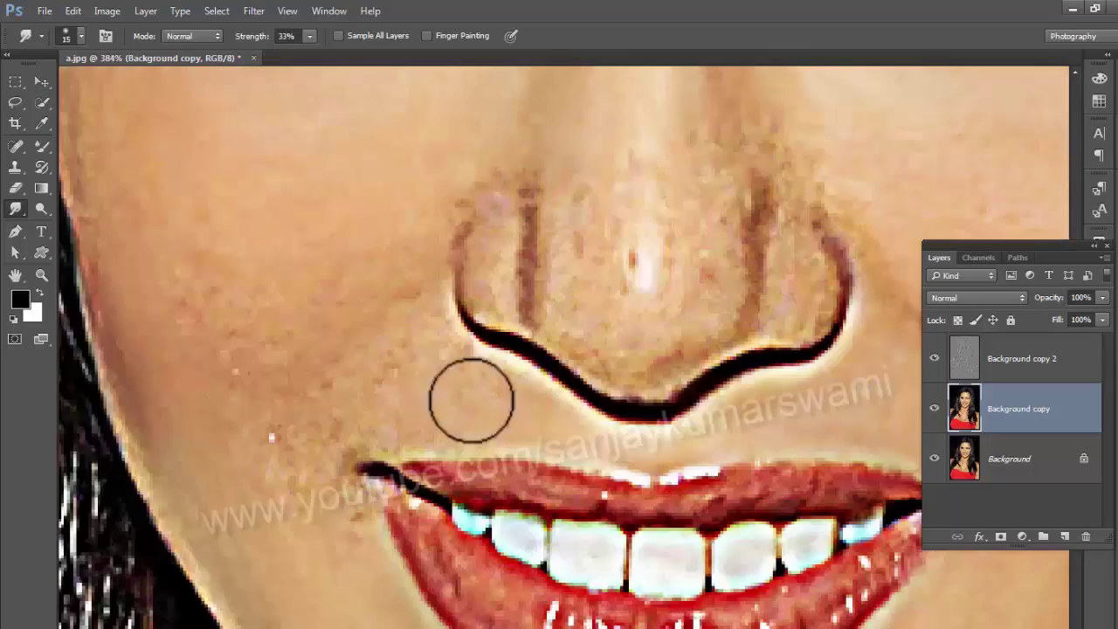
left_click_drag(535, 625, 390, 537)
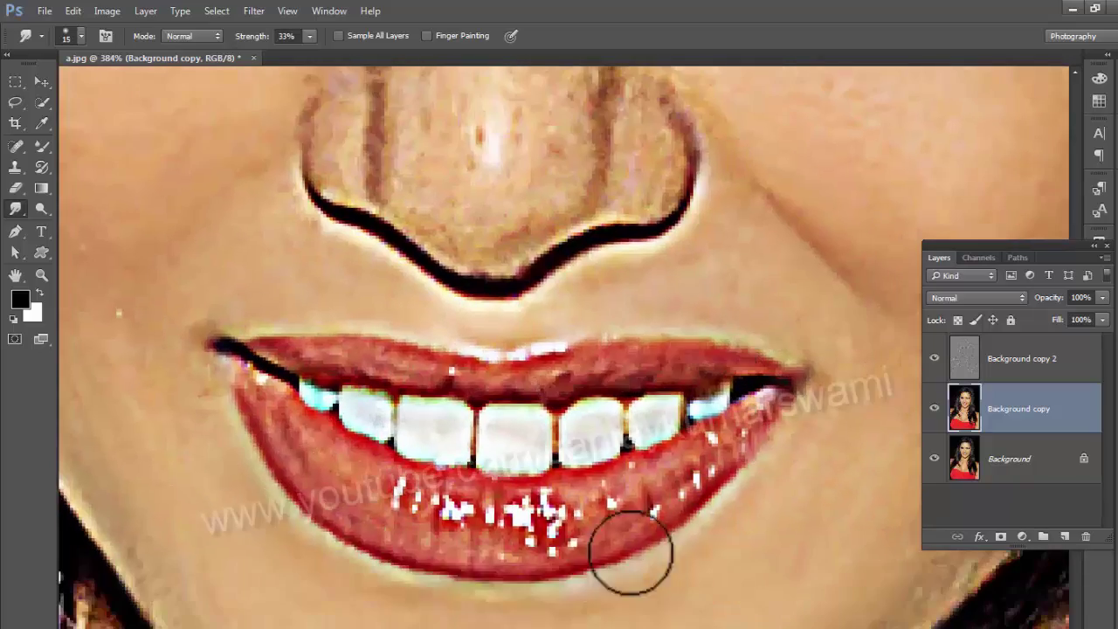
Step: Smudge the lips with a 20 px textured brush and smooth the nose with a 20 px soft round brush
right_click(444, 569)
double_click(551, 542)
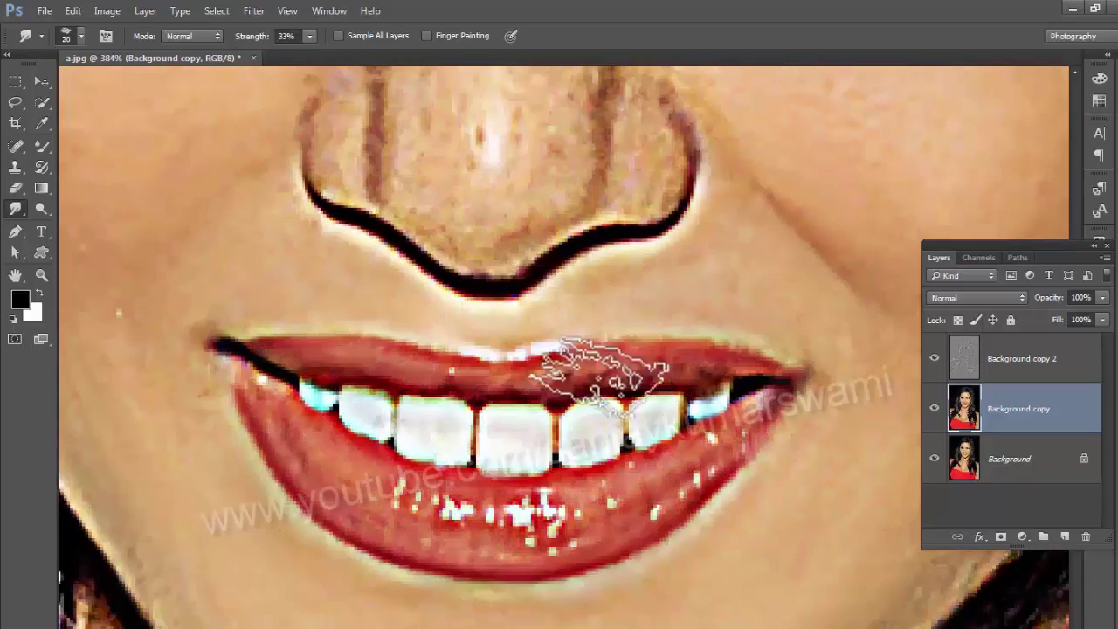
scroll(587, 498, "down", 6)
scroll(556, 391, "up", 6)
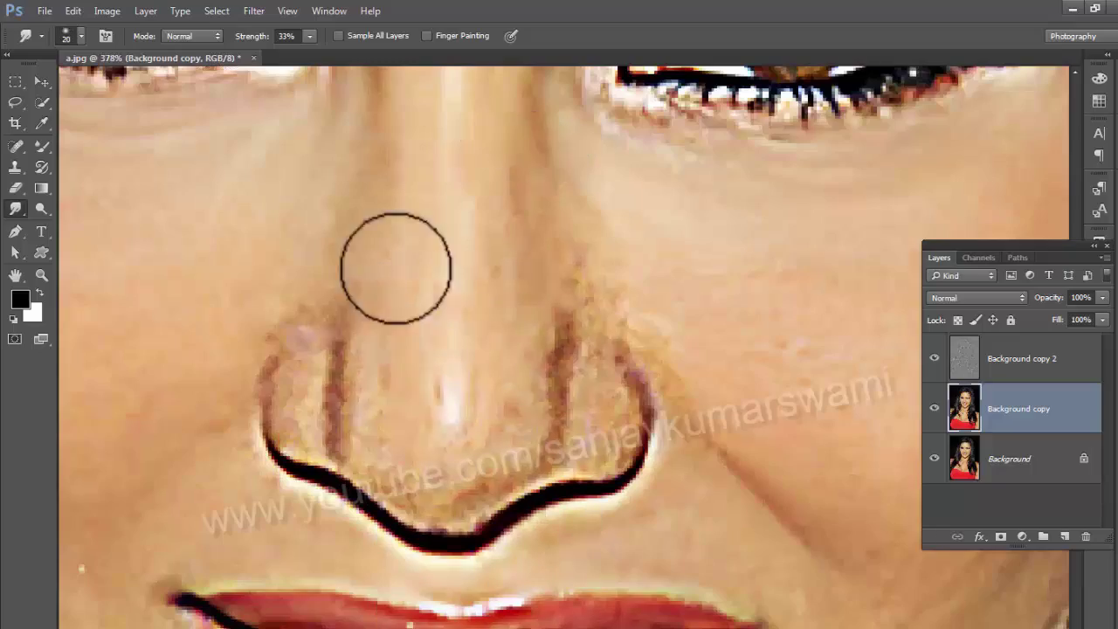
scroll(556, 409, "down", 6)
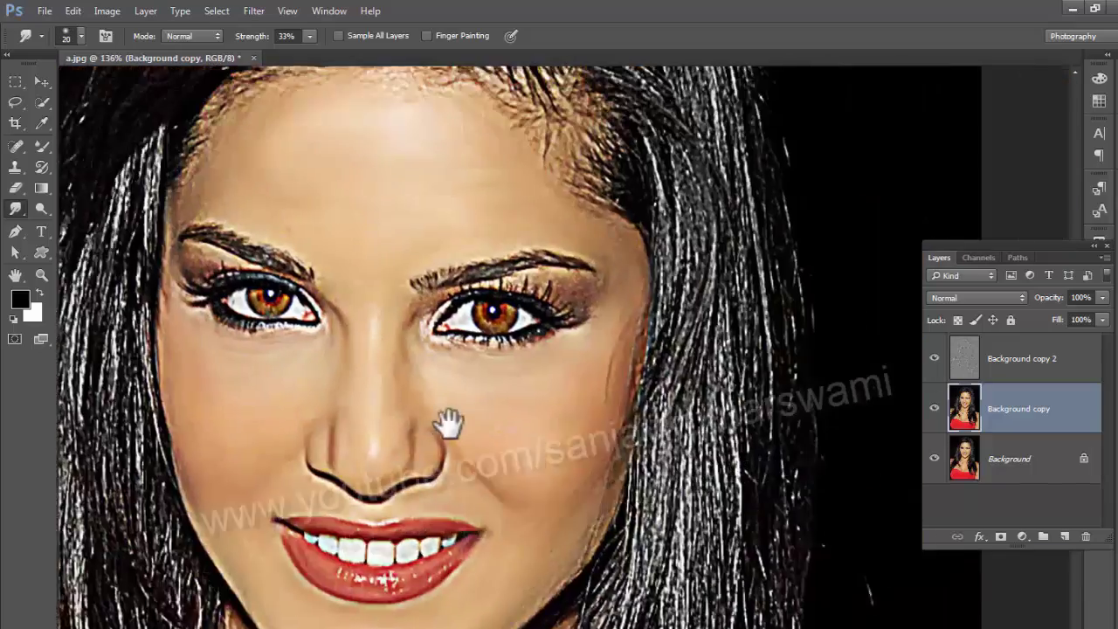
Step: Select the Background copy 2 layer and change its blend mode to Soft Light
left_click_drag(447, 420, 342, 559)
left_click(977, 298)
left_click(959, 464)
scroll(546, 385, "down", 2)
left_click(1022, 358)
scroll(546, 419, "down", 2)
scroll(546, 419, "up", 6)
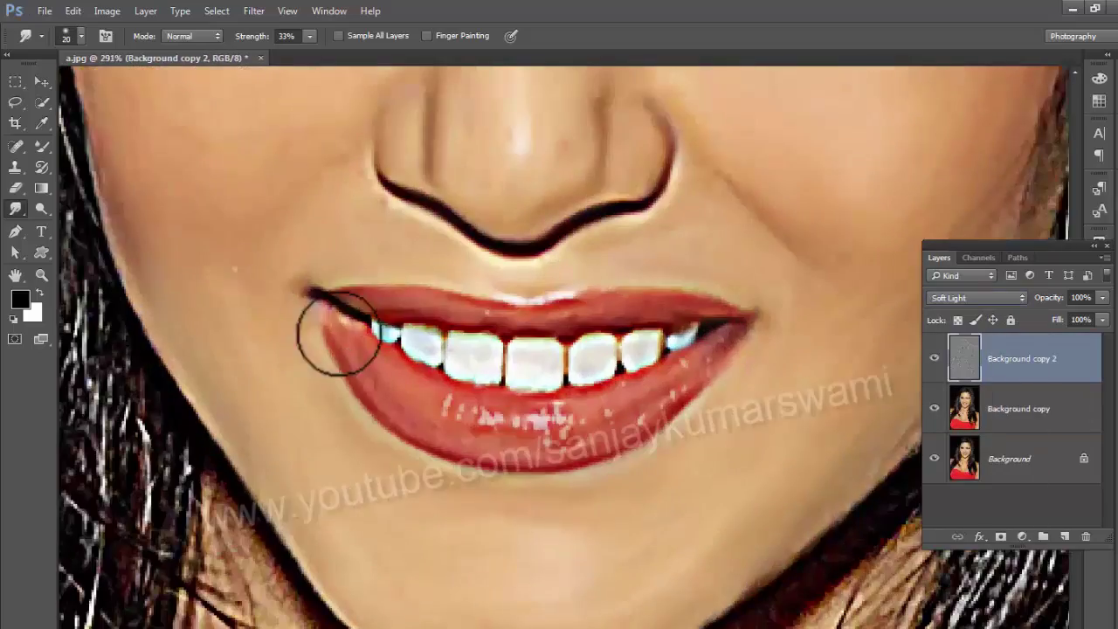
Step: Select the Background copy layer and smudge the iris and pupil of the left-hand eye with a 9 px brush
key("alt+bracketleft")
scroll(237, 254, "down", 4)
left_click_drag(289, 193, 349, 440)
key("bracketleft")
key("bracketleft")
key("bracketleft")
scroll(454, 437, "up", 6)
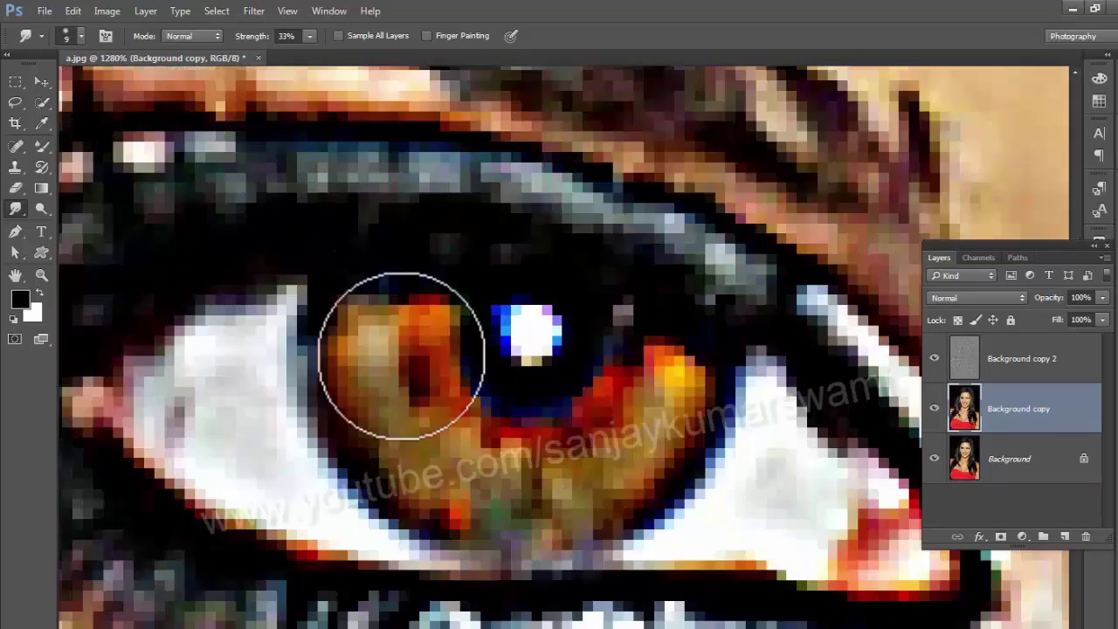
left_click_drag(402, 355, 525, 455)
Step: Smooth the white and the lower lash line of the left-hand eye with the Smudge tool
scroll(547, 434, "down", 4)
scroll(569, 437, "up", 2)
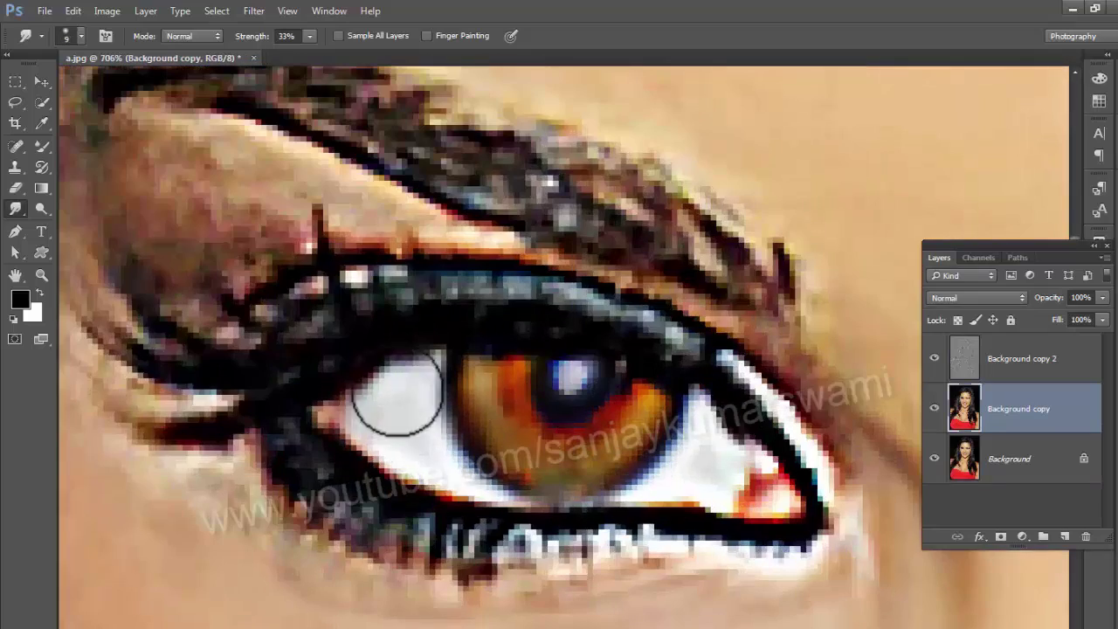
scroll(640, 434, "down", 2)
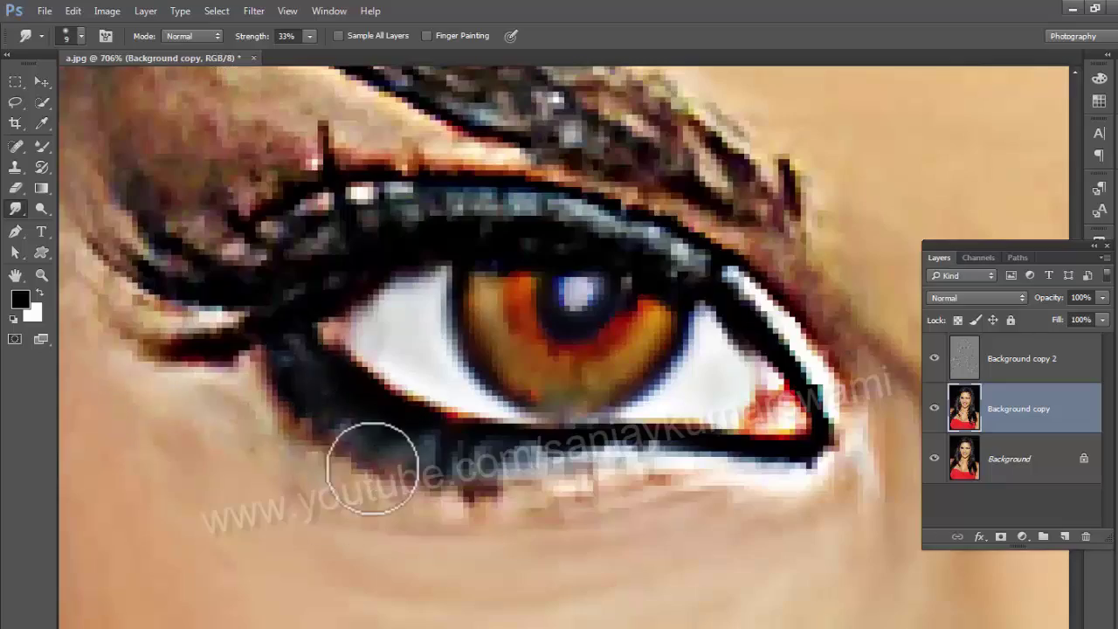
scroll(436, 428, "down", 5)
Step: Smudge the eyeshadow, lashes and outer corner of the left-hand eye with the 9 px brush
scroll(537, 537, "up", 4)
scroll(293, 380, "up", 2)
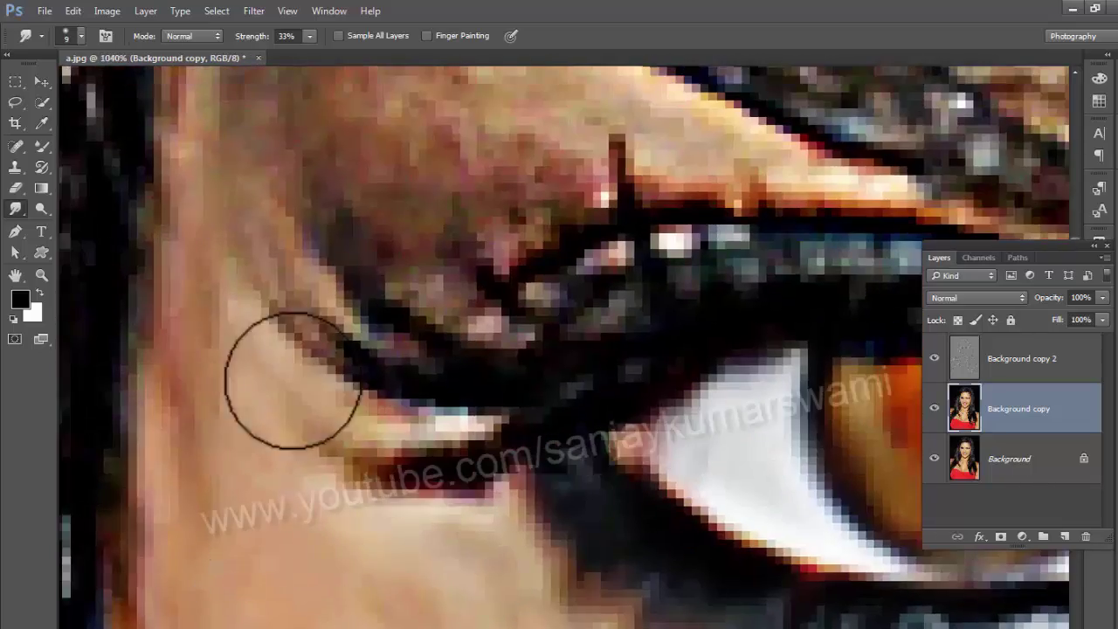
left_click_drag(667, 200, 542, 380)
scroll(542, 380, "down", 4)
scroll(284, 434, "up", 3)
left_click_drag(465, 529, 477, 435)
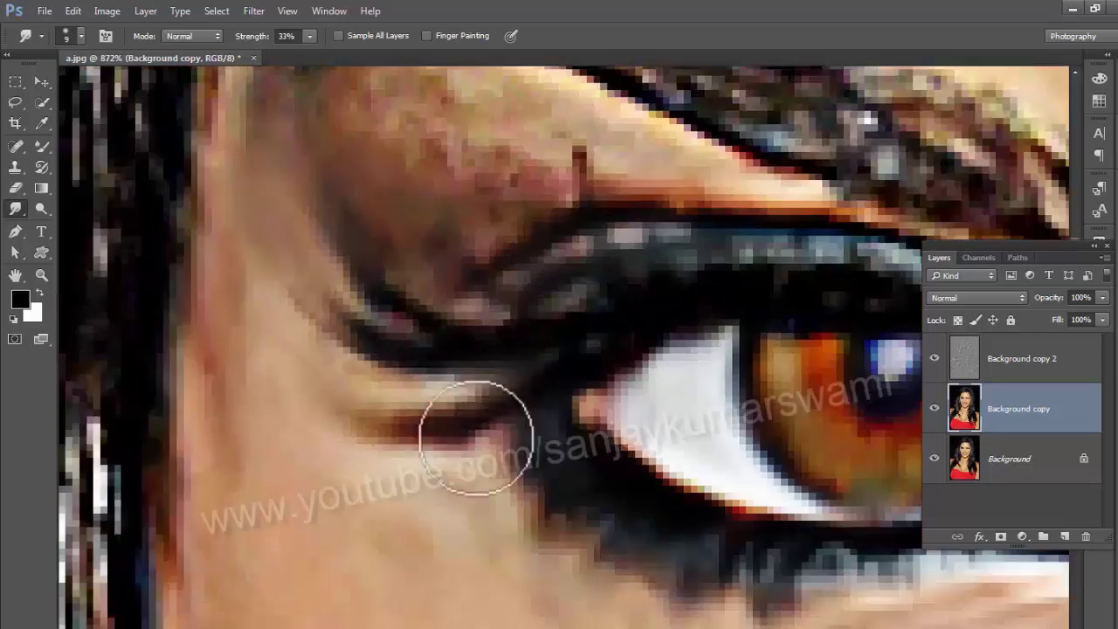
Step: Smooth the upper lid and the skin around the inner corner of the left-hand eye
scroll(349, 349, "down", 4)
scroll(323, 345, "up", 3)
scroll(323, 344, "up", 3)
left_click_drag(719, 476, 407, 402)
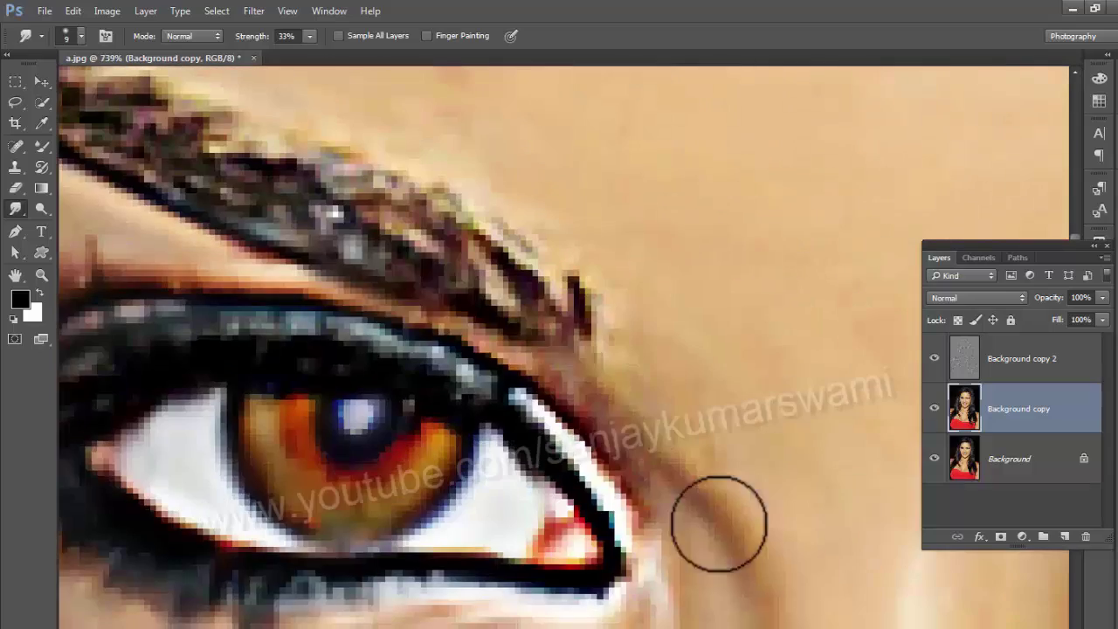
left_click_drag(595, 512, 717, 567)
left_click_drag(232, 362, 114, 411)
Step: Choose a 15 px textured brush and smudge the left-hand eyebrow along its hairs
right_click(524, 374)
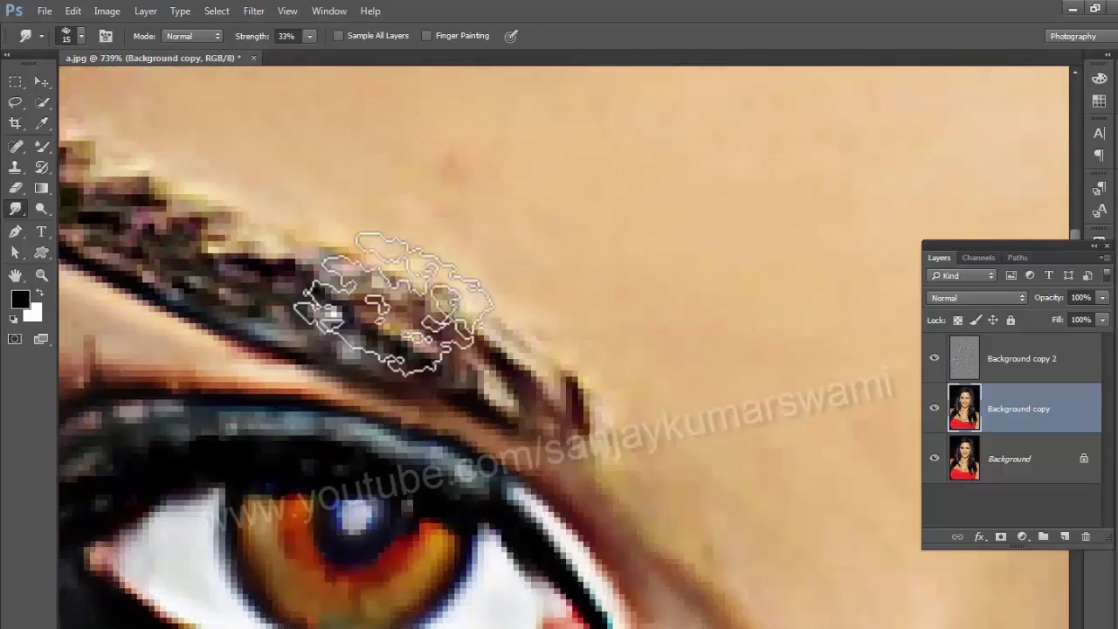
left_click_drag(400, 305, 604, 464)
left_click_drag(641, 546, 462, 492)
left_click_drag(349, 376, 660, 418)
Step: Smooth the right-hand eye's eyeshadow with the textured brush and its outer corner with a 5 px soft round brush
scroll(516, 282, "down", 4)
scroll(517, 282, "up", 2)
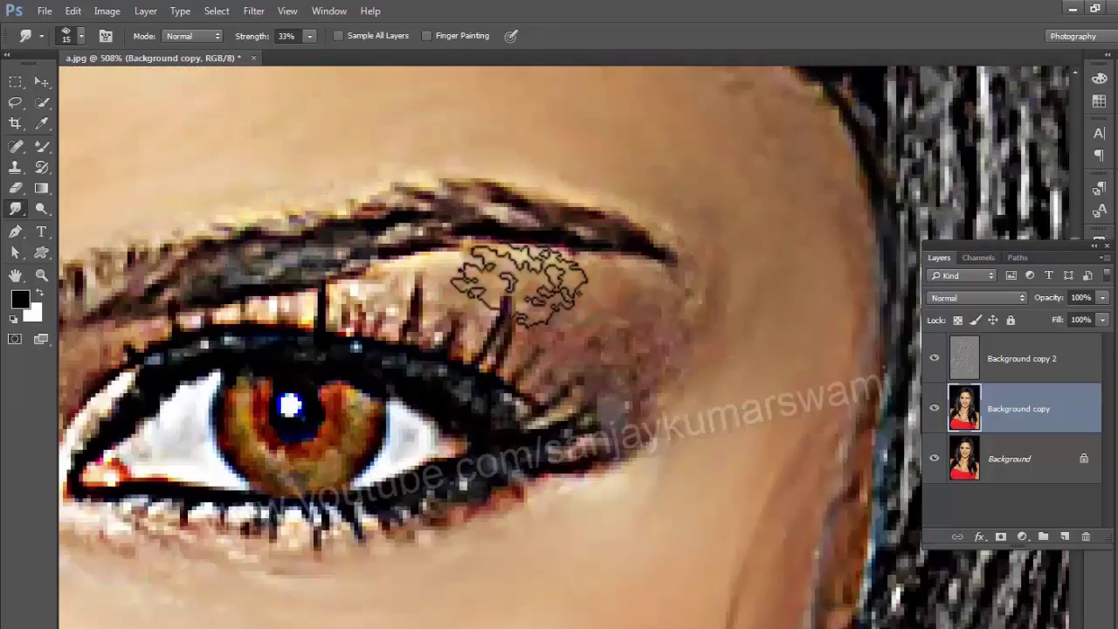
left_click_drag(624, 364, 493, 369)
scroll(461, 324, "up", 2)
key("bracketleft")
left_click_drag(478, 500, 609, 464)
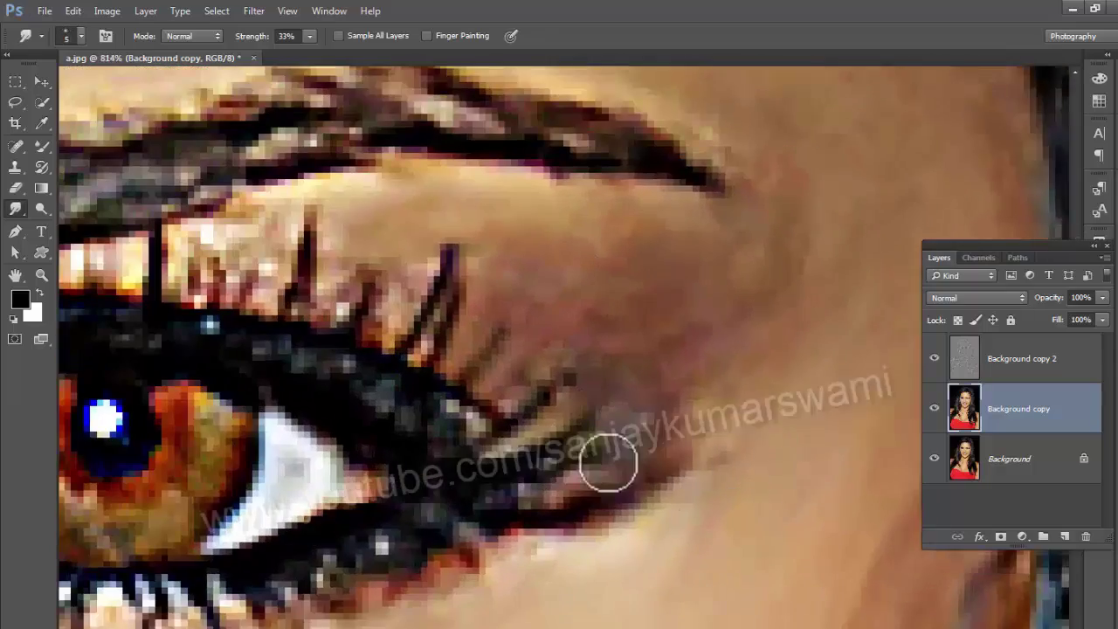
left_click_drag(277, 415, 602, 343)
Step: Enlarge the soft round brush to 7 px and smudge the right-hand eye's lids, white and iris
key("bracketright")
key("bracketright")
left_click_drag(145, 457, 227, 437)
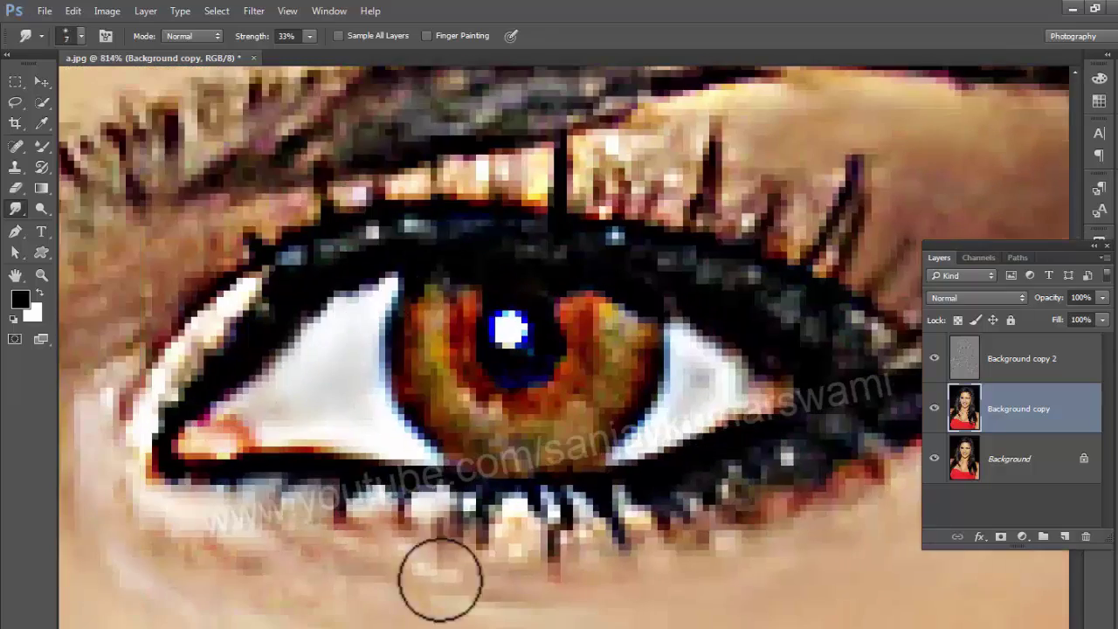
scroll(741, 471, "down", 3)
scroll(775, 423, "up", 3)
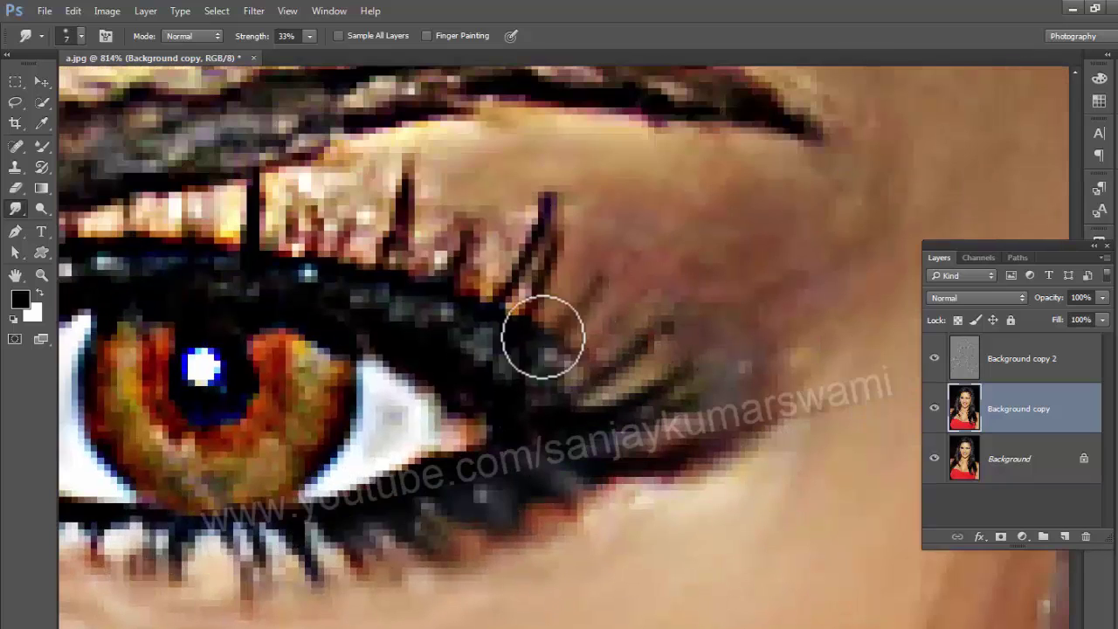
mouse_move(411, 160)
left_mouse_down()
mouse_move(507, 356)
mouse_move(730, 423)
left_mouse_up()
left_click_drag(380, 324, 455, 253)
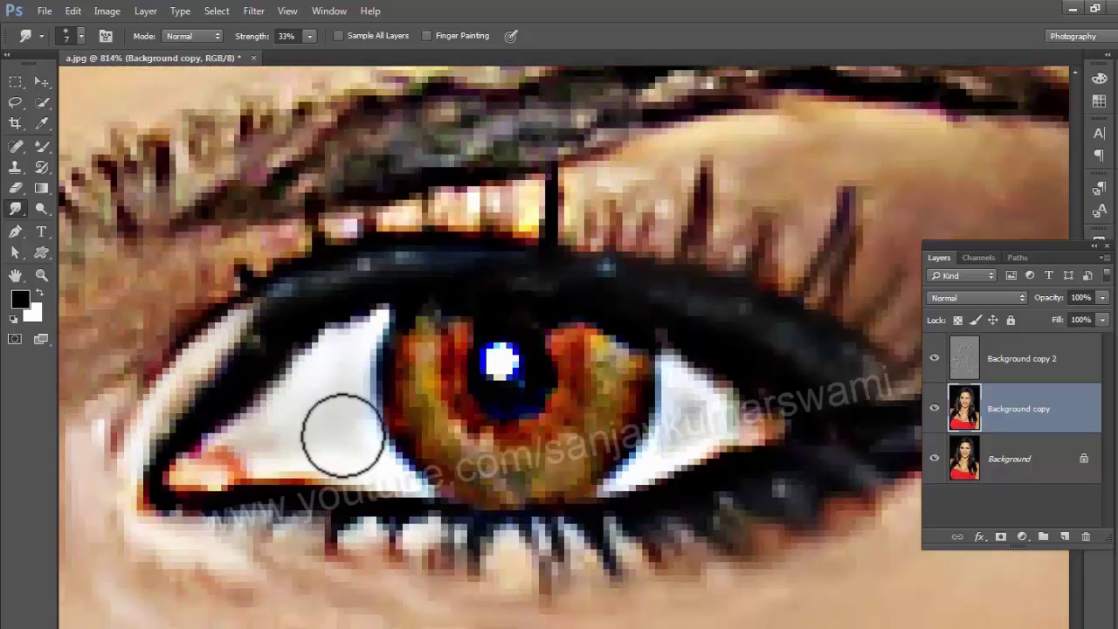
left_click_drag(156, 358, 412, 354)
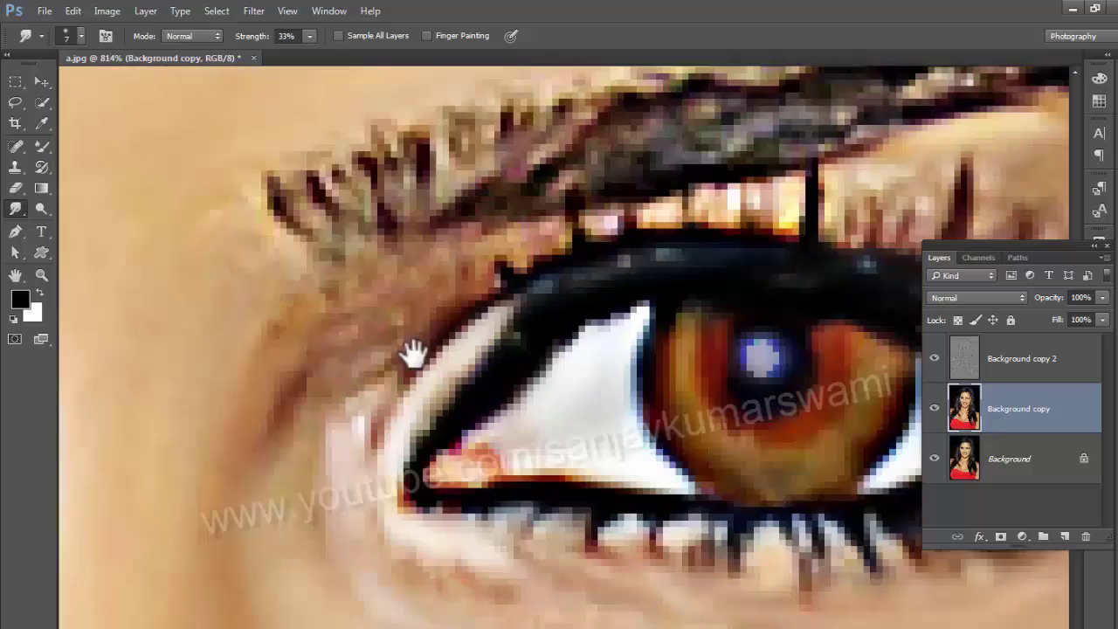
Step: Smooth the skin around the right-hand eye with a 10 px soft round brush
scroll(350, 481, "down", 3)
left_click_drag(448, 531, 480, 549)
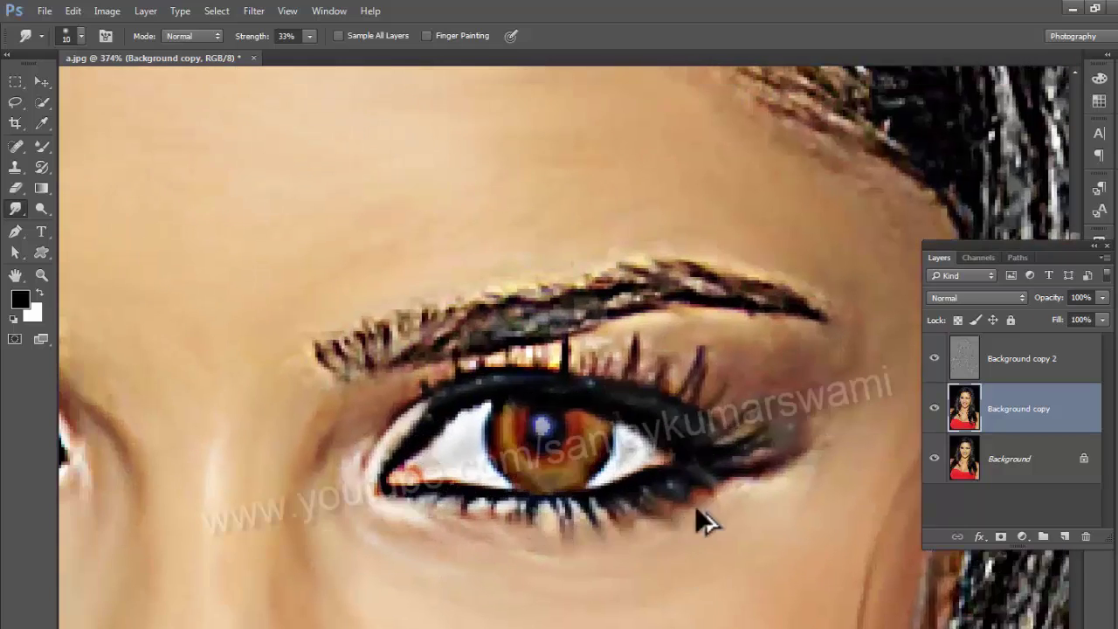
left_click_drag(840, 445, 792, 464)
Step: Smudge the right-hand eyebrow and the skin along its edge with a 15 px textured brush
scroll(374, 369, "up", 3)
mouse_move(382, 375)
left_mouse_down()
mouse_move(476, 310)
mouse_move(716, 275)
left_mouse_up()
left_click_drag(629, 336, 417, 333)
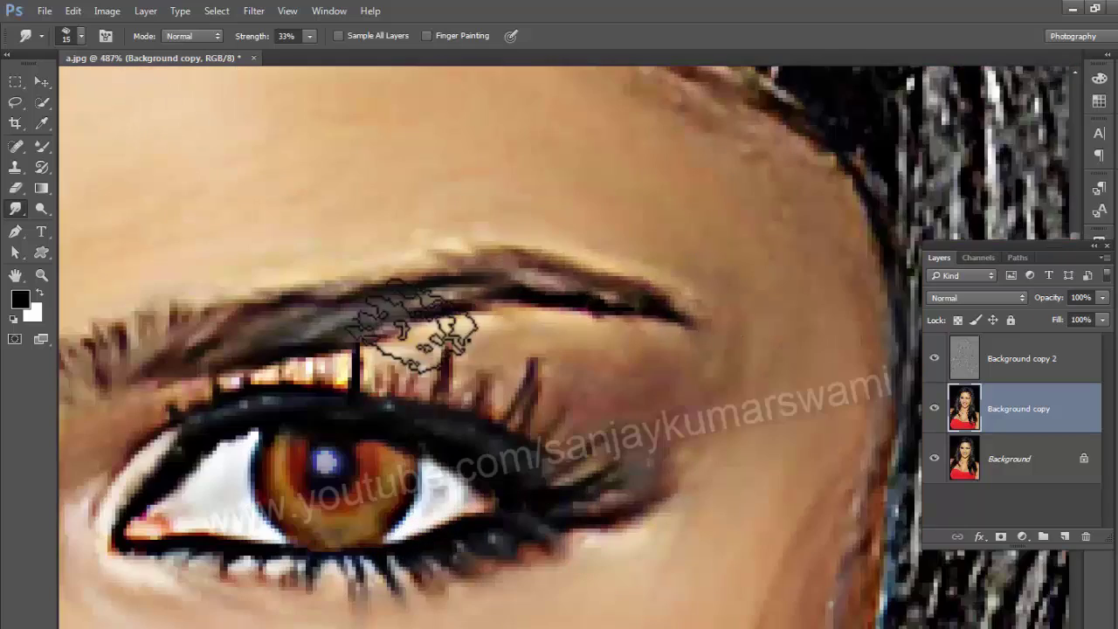
left_click_drag(524, 284, 682, 315)
left_click_drag(419, 257, 594, 252)
left_click_drag(769, 350, 637, 369)
Step: Switch to a 25 px soft round brush and smooth the neck skin beside the left-hand hair
left_click_drag(524, 350, 411, 349)
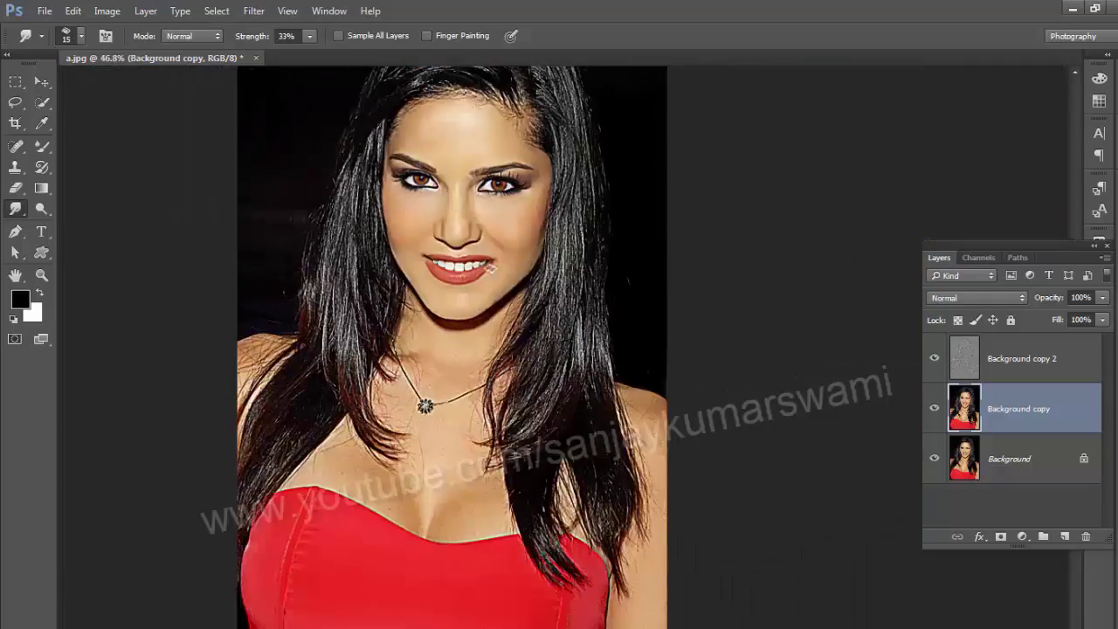
left_click_drag(439, 310, 511, 433)
left_click_drag(470, 399, 524, 400)
key("bracketright")
key("bracketright")
mouse_move(423, 401)
left_mouse_down()
mouse_move(638, 457)
mouse_move(745, 338)
left_mouse_up()
left_click_drag(719, 423, 719, 332)
left_click_drag(422, 322, 329, 350)
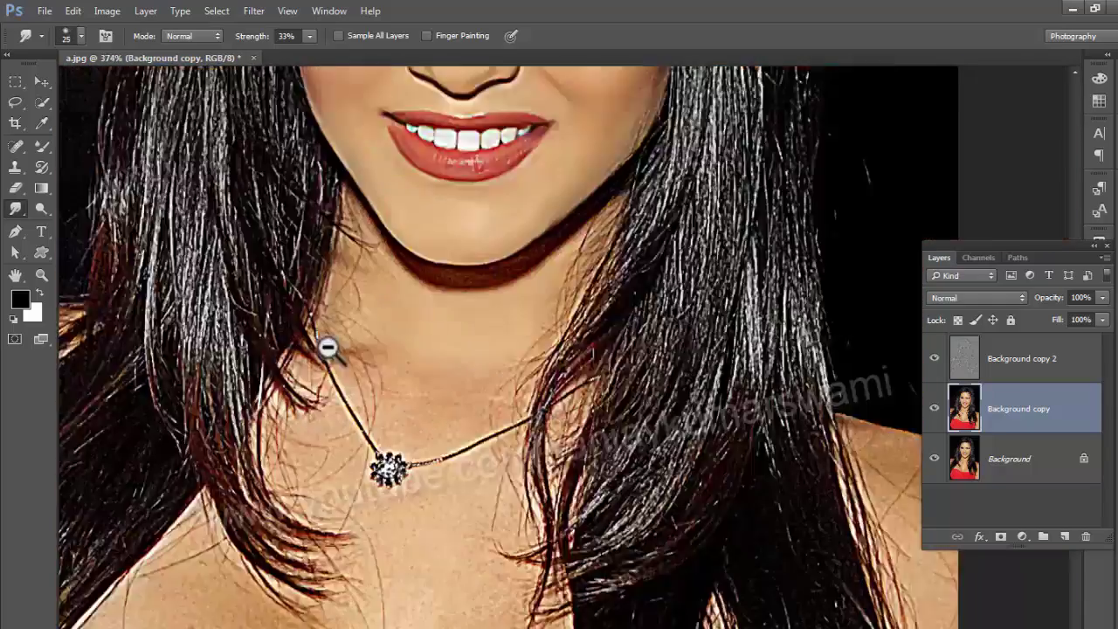
left_click_drag(404, 386, 481, 393)
left_click_drag(339, 228, 405, 394)
left_click_drag(346, 305, 319, 428)
left_click_drag(345, 463, 372, 380)
left_click_drag(322, 407, 333, 361)
left_click_drag(341, 490, 305, 332)
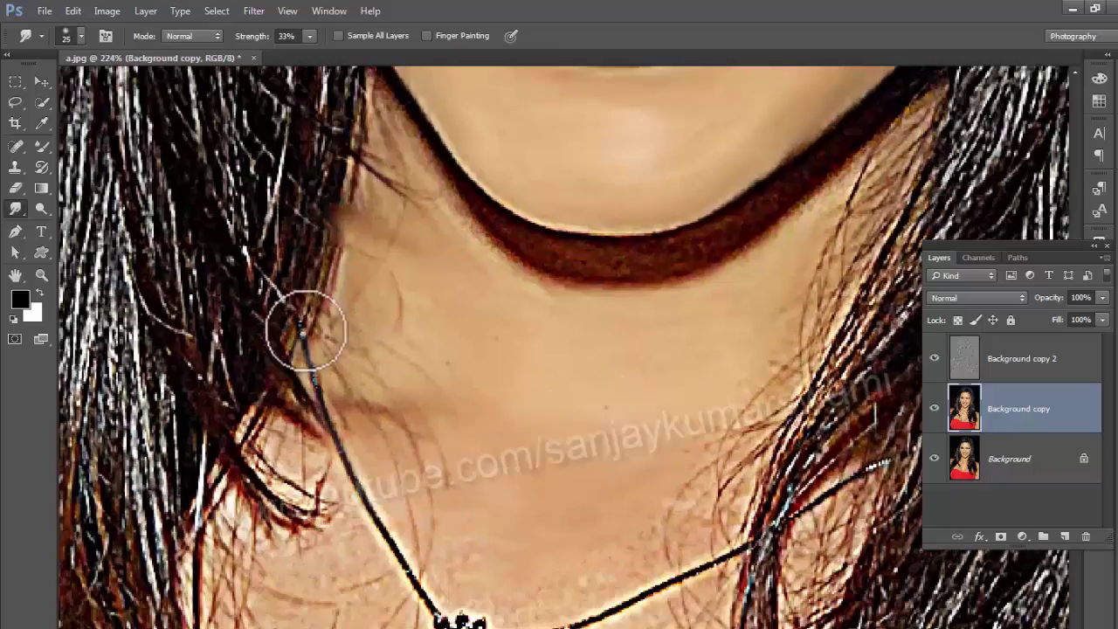
Step: Smooth the rest of the neck skin above the necklace and soften the stray hairs over it
left_click_drag(282, 437, 297, 481)
left_click_drag(302, 507, 297, 434)
left_click_drag(308, 552, 273, 472)
mouse_move(402, 426)
left_mouse_down()
mouse_move(459, 480)
mouse_move(449, 431)
mouse_move(813, 330)
mouse_move(742, 441)
left_mouse_up()
left_click_drag(677, 255, 679, 328)
left_click_drag(529, 369, 525, 594)
left_click_drag(489, 350, 559, 350)
Step: Smudge the dark shadow under the chin and jaw up to the right-hand hair
mouse_move(144, 343)
left_mouse_down()
mouse_move(265, 515)
mouse_move(539, 553)
left_mouse_up()
left_click_drag(612, 437, 416, 435)
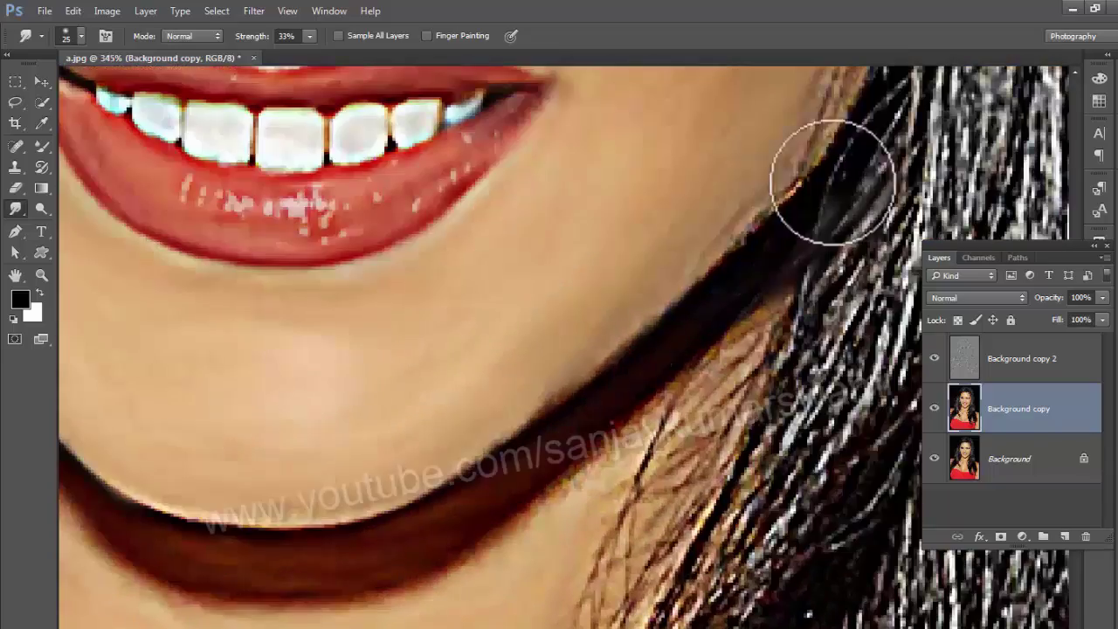
left_click_drag(831, 183, 699, 316)
mouse_move(834, 181)
left_mouse_down()
mouse_move(568, 515)
mouse_move(683, 169)
left_mouse_up()
mouse_move(288, 559)
left_mouse_down()
mouse_move(527, 432)
mouse_move(476, 432)
left_mouse_up()
Step: Enlarge the soft round brush to 30 px and smooth the chest skin below the necklace pendant
left_click_drag(446, 542, 438, 279)
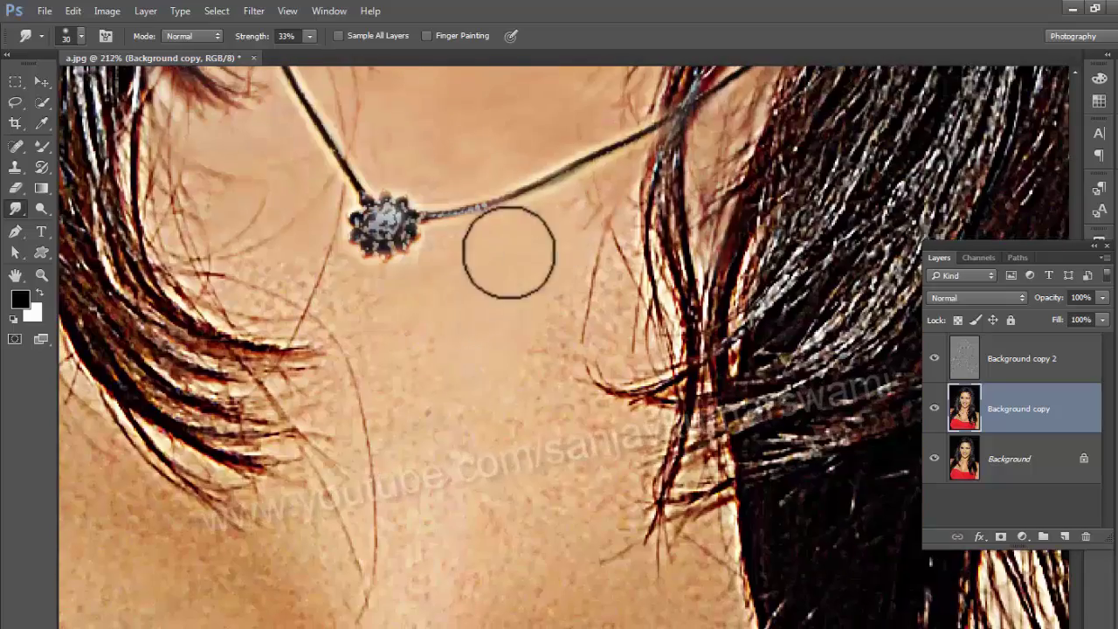
mouse_move(246, 268)
left_mouse_down()
mouse_move(142, 242)
mouse_move(205, 499)
left_mouse_up()
left_click_drag(404, 429, 400, 334)
mouse_move(536, 288)
left_mouse_down()
mouse_move(607, 199)
mouse_move(682, 267)
left_mouse_up()
left_click_drag(636, 162, 602, 320)
left_click_drag(769, 255, 701, 431)
left_click_drag(566, 535, 603, 324)
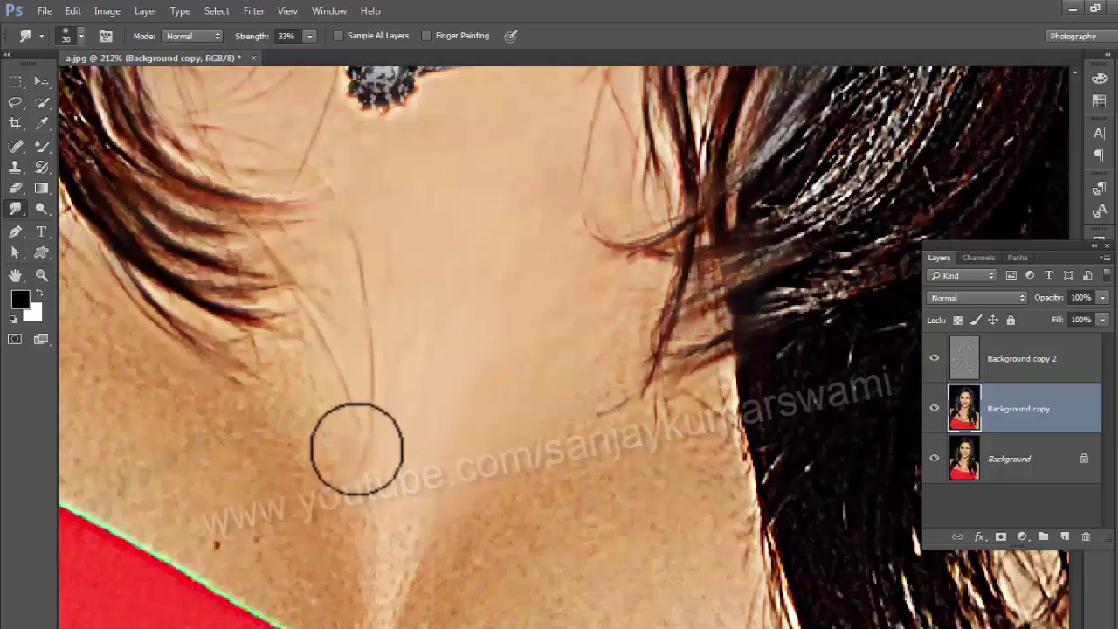
Step: Enlarge the brush to 40 px and smooth the lower chest skin down to the dress's neckline
left_click_drag(127, 439, 386, 499)
left_click_drag(273, 175, 122, 323)
key("]")
mouse_move(364, 327)
left_mouse_down()
mouse_move(515, 267)
mouse_move(573, 393)
mouse_move(720, 534)
left_mouse_up()
mouse_move(291, 277)
left_mouse_down()
mouse_move(191, 382)
mouse_move(364, 445)
left_mouse_up()
left_click_drag(523, 533, 485, 436)
mouse_move(485, 437)
left_mouse_down()
mouse_move(664, 474)
mouse_move(769, 536)
left_mouse_up()
left_click_drag(644, 523, 506, 445)
left_click_drag(680, 433, 573, 450)
mouse_move(573, 450)
left_mouse_down()
mouse_move(846, 470)
mouse_move(683, 524)
left_mouse_up()
left_click_drag(767, 599, 669, 537)
left_click_drag(648, 122, 509, 442)
scroll(510, 442, "down", 3)
Step: Smooth the left-hand side, seam and centre of the red dress with the 40 px brush
left_click_drag(267, 603, 846, 258)
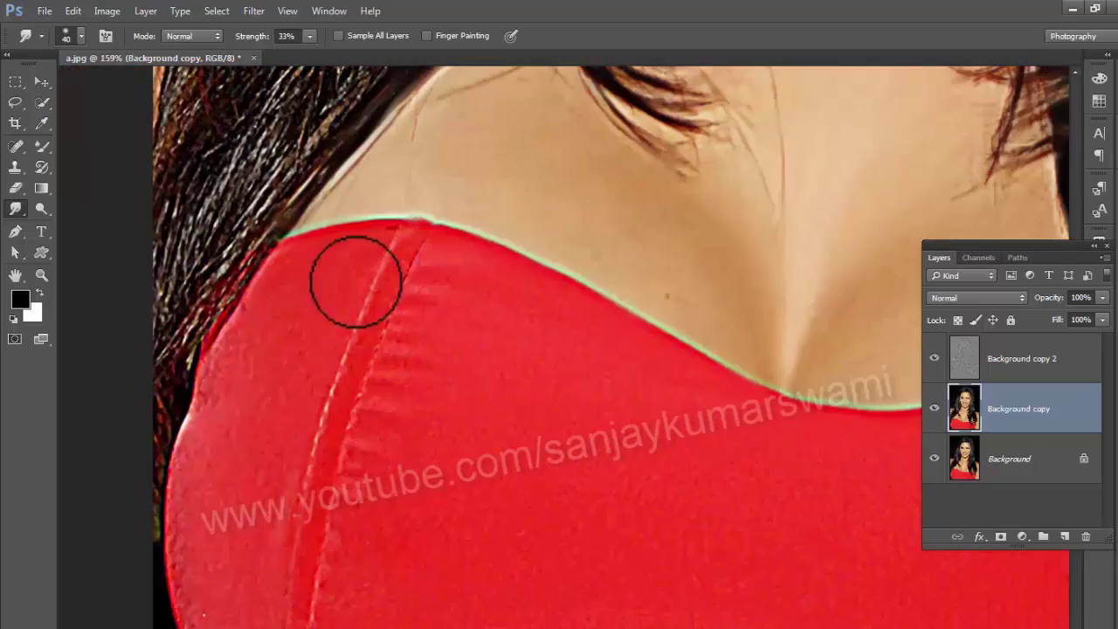
left_click_drag(252, 534, 280, 391)
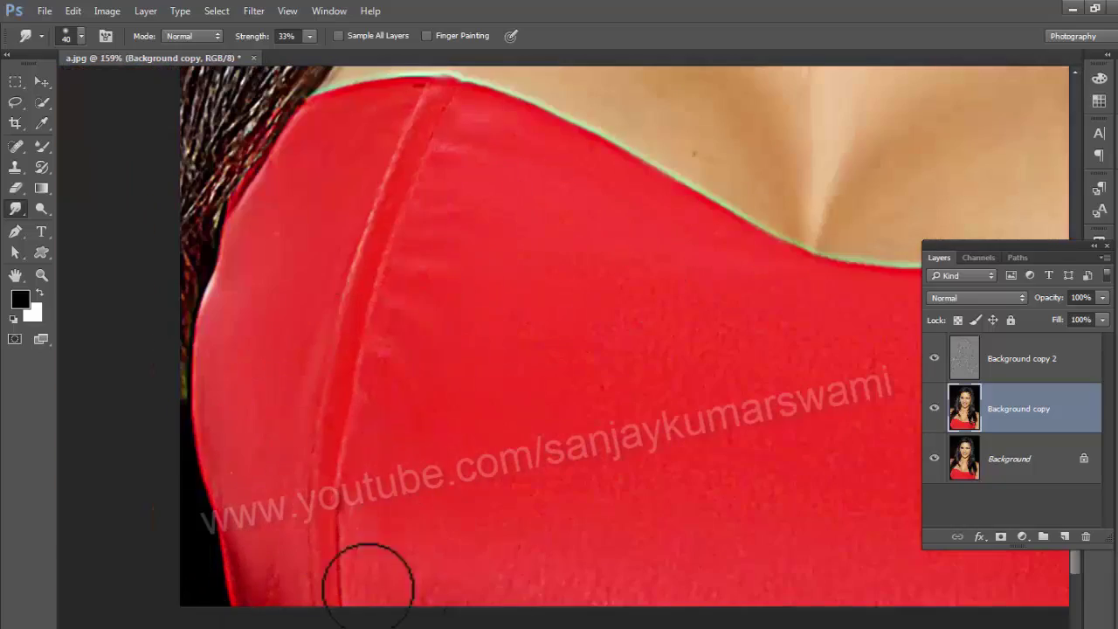
left_click_drag(567, 369, 295, 306)
left_click_drag(801, 474, 474, 526)
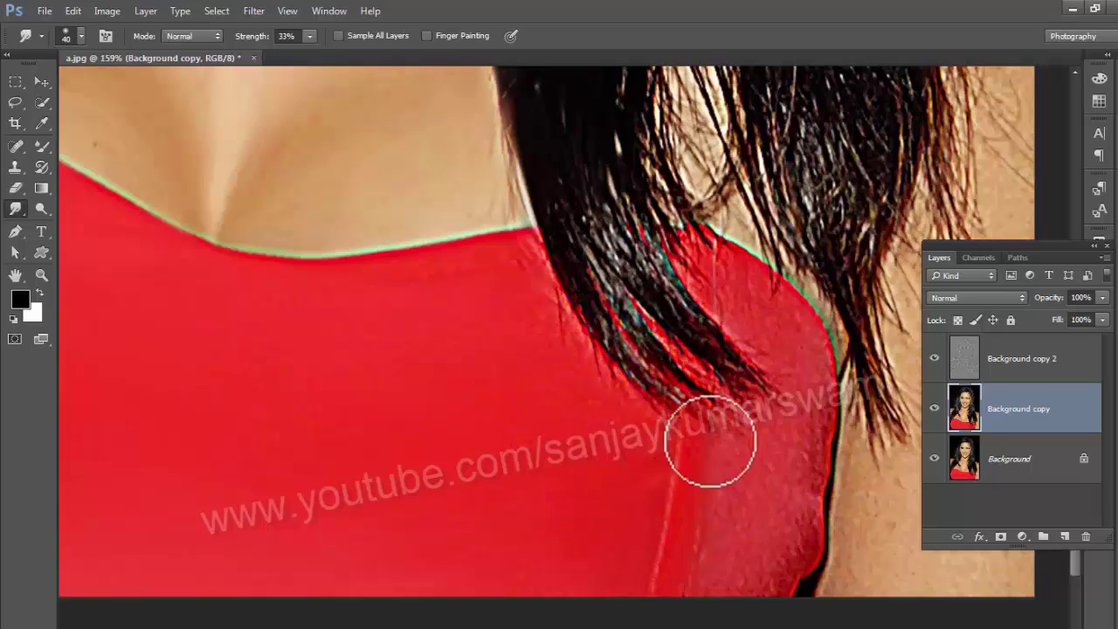
Step: Smudge the right-hand side of the red dress and the hair ends lying over it
left_click_drag(806, 328, 707, 460)
left_click_drag(613, 318, 572, 461)
left_click_drag(555, 267, 633, 506)
left_click_drag(667, 582, 659, 449)
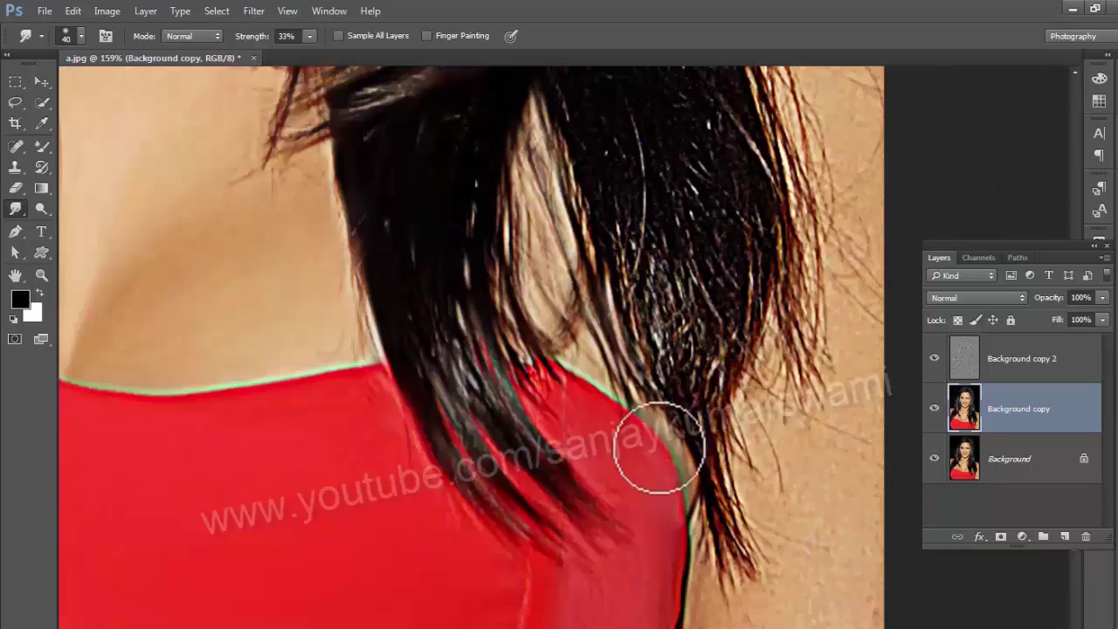
Step: Smooth the skin of the right-hand arm and shoulder beside the hair
left_click_drag(803, 625, 633, 552)
left_click_drag(609, 194, 620, 281)
mouse_move(604, 254)
left_mouse_down()
mouse_move(549, 364)
mouse_move(598, 436)
left_mouse_up()
left_click_drag(560, 218, 498, 385)
left_click_drag(479, 173, 590, 227)
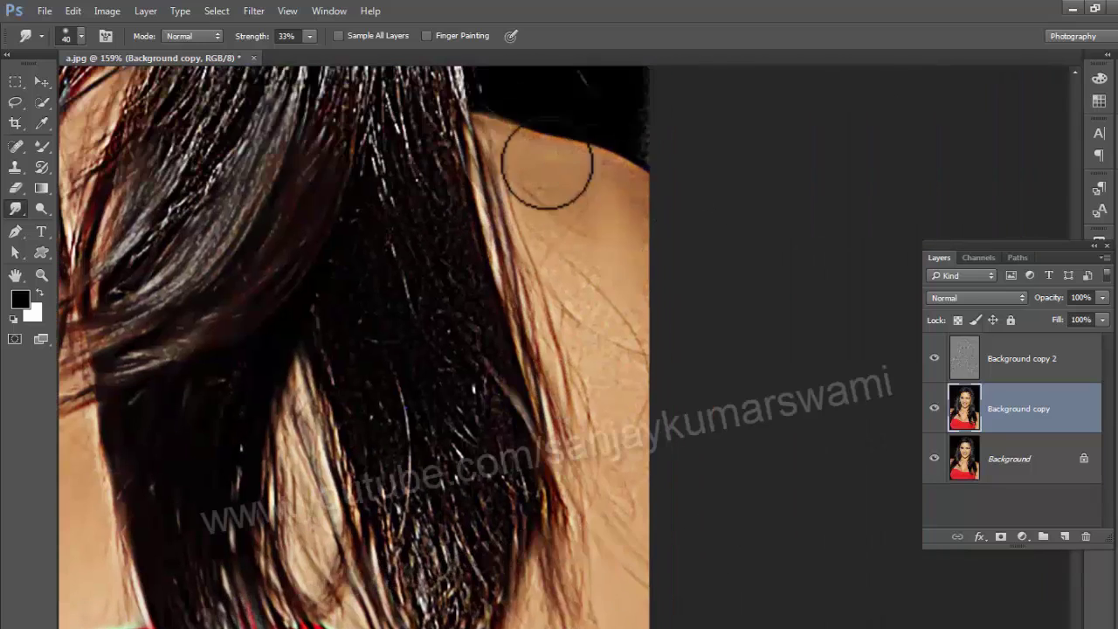
left_click_drag(550, 165, 632, 273)
Step: Smooth the skin of the left-hand shoulder with the 40 px brush
scroll(397, 277, "down", 5)
scroll(284, 239, "up", 8)
left_click_drag(321, 468, 414, 330)
scroll(414, 330, "down", 8)
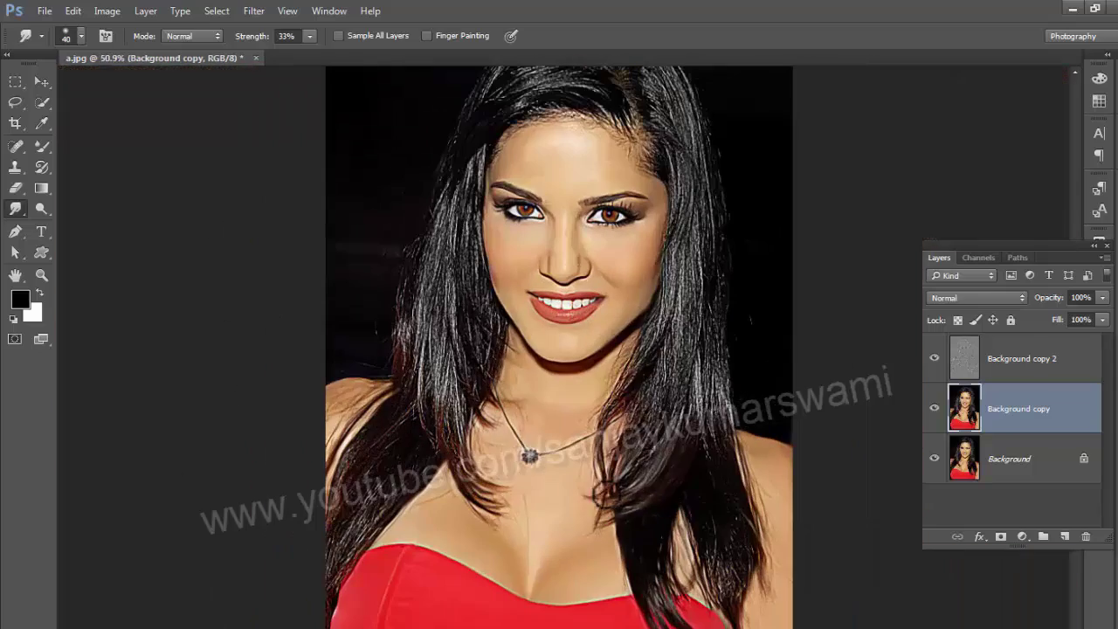
Step: Choose an 80 px textured brush and smudge the hair on top of the head along its strands
right_click(493, 316)
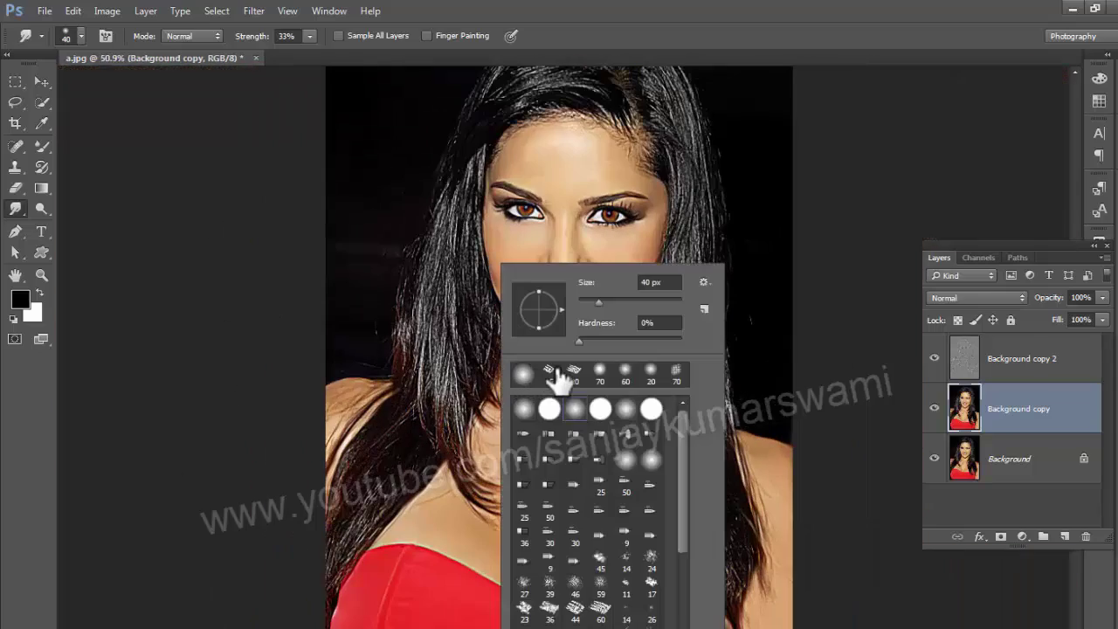
left_click(470, 18)
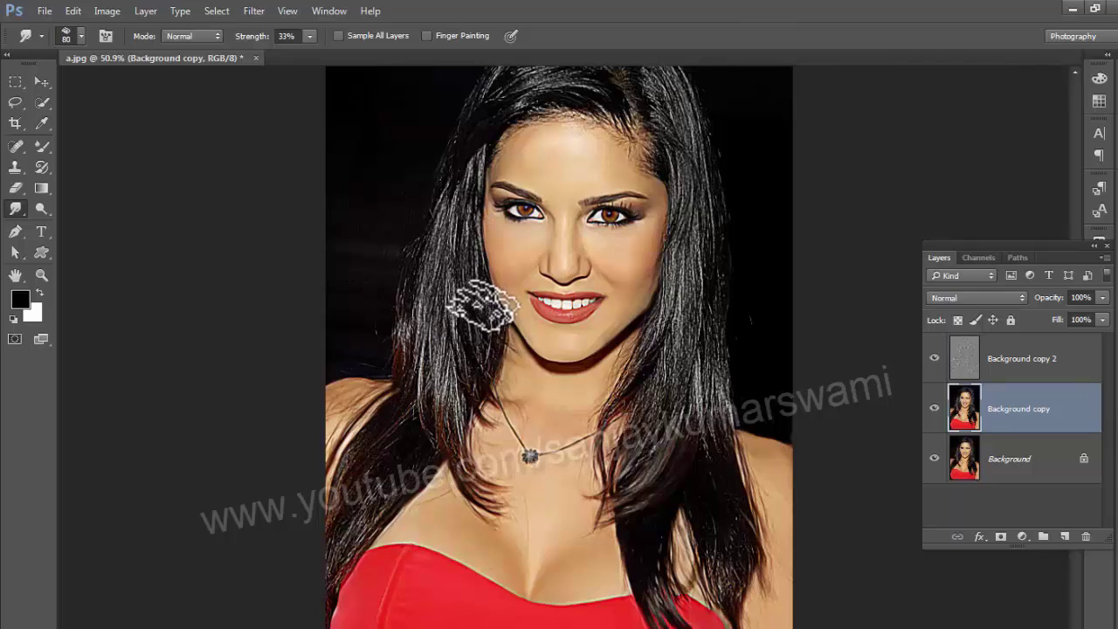
scroll(476, 245, "up", 4)
left_click_drag(527, 251, 515, 515)
left_click_drag(572, 393, 652, 425)
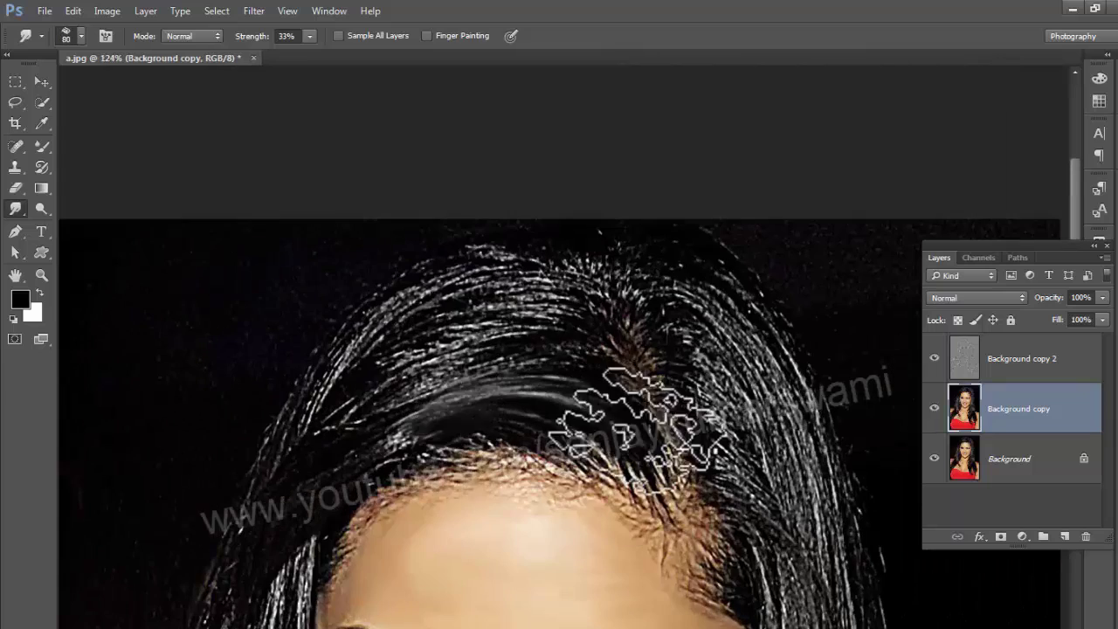
left_click_drag(575, 412, 300, 498)
left_click_drag(533, 341, 419, 312)
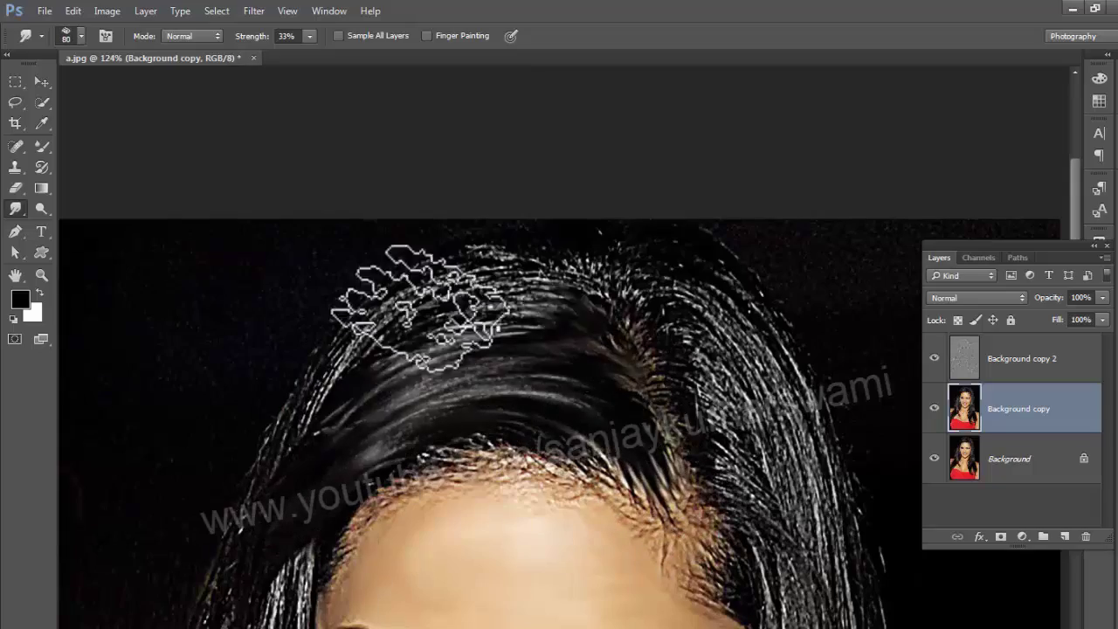
Step: Smudge the left-hand hair along its strands from the crown down to the ends
mouse_move(525, 284)
left_mouse_down()
mouse_move(443, 288)
mouse_move(319, 363)
left_mouse_up()
left_click_drag(326, 514, 441, 304)
left_click_drag(376, 538, 414, 333)
left_click_drag(467, 560, 399, 162)
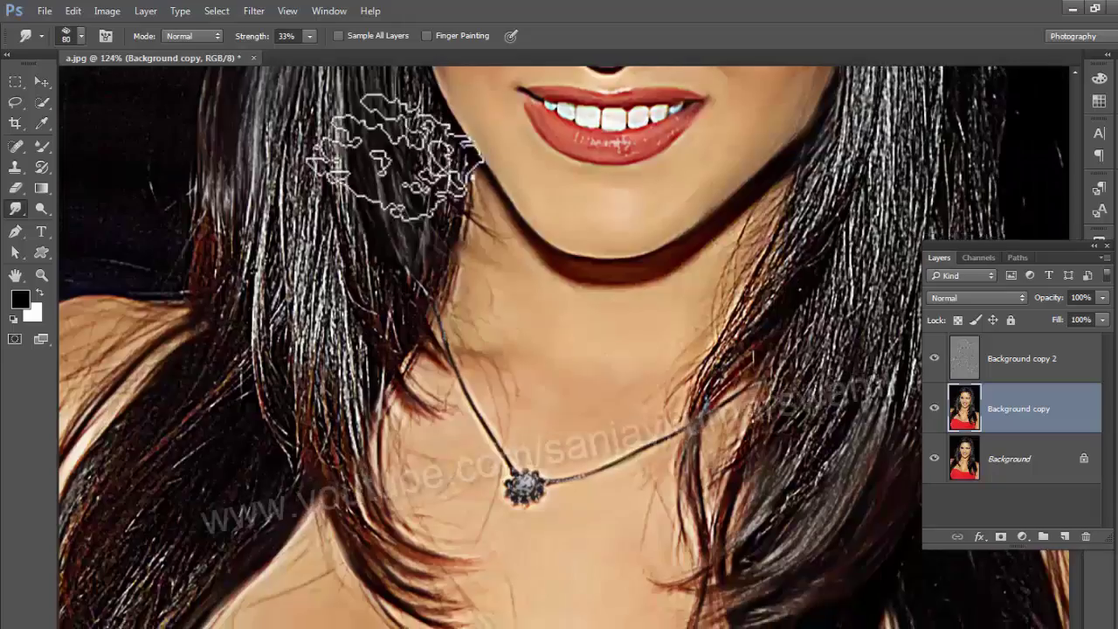
left_click_drag(342, 425, 595, 430)
left_click_drag(533, 381, 601, 245)
scroll(629, 440, "down", 4)
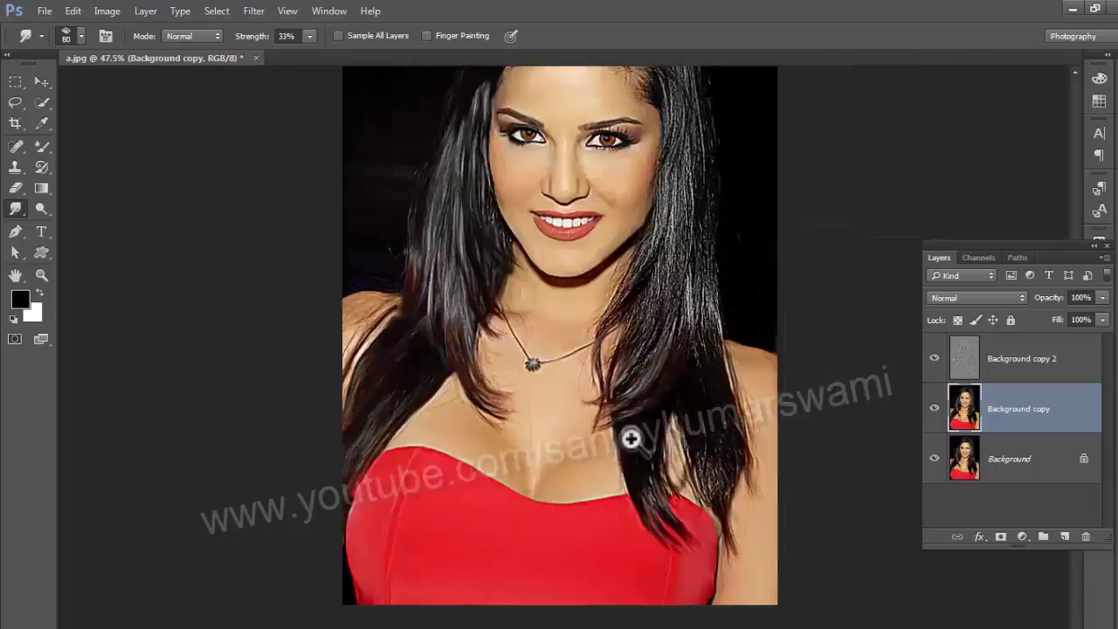
Step: Reduce the textured brush to 45 px and smudge the right-hand hair along its strands beside the face
scroll(629, 440, "up", 3)
left_click_drag(559, 96, 498, 306)
key("bracketleft")
key("bracketleft")
key("bracketleft")
key("bracketleft")
scroll(626, 480, "up", 2)
left_click_drag(544, 494, 554, 367)
left_click_drag(516, 533, 534, 223)
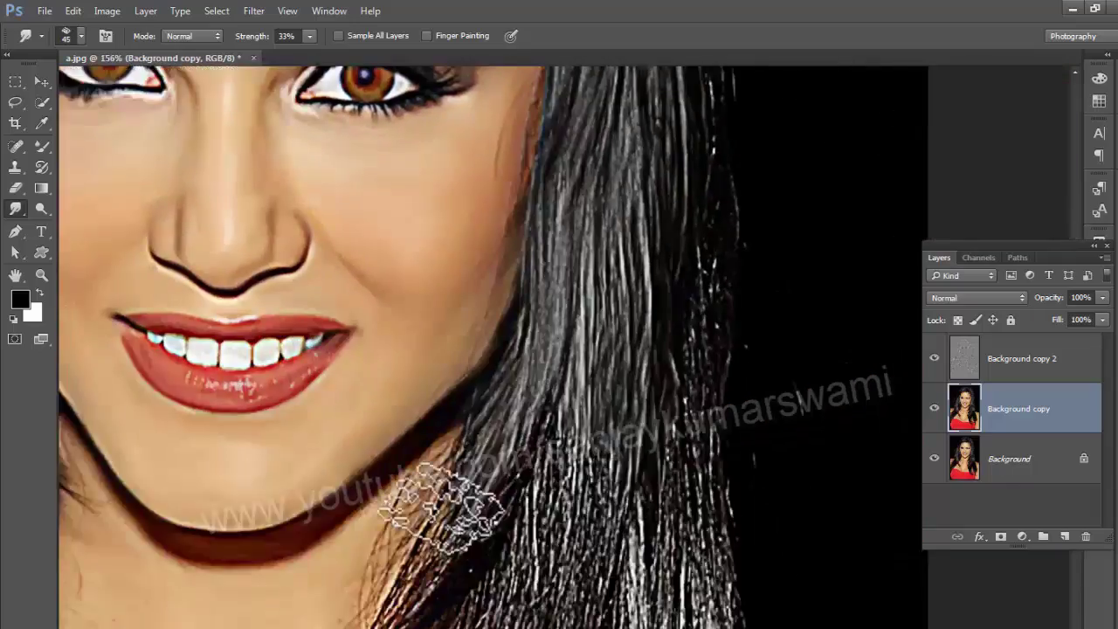
left_click_drag(533, 505, 542, 173)
left_click_drag(476, 88, 472, 159)
left_click_drag(584, 96, 497, 364)
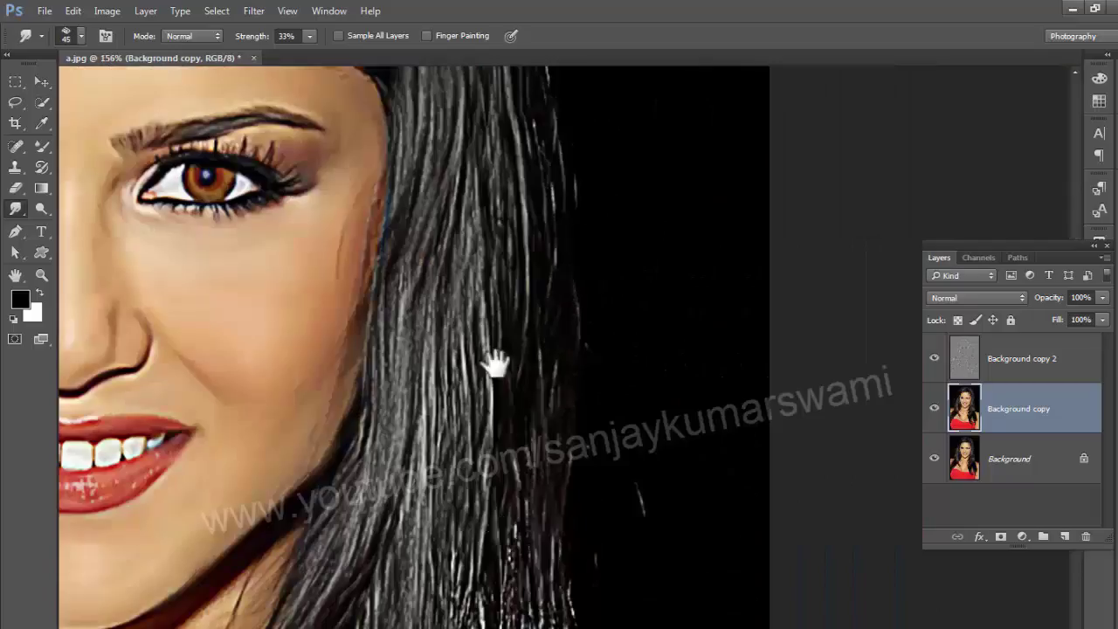
left_click_drag(516, 533, 428, 428)
Step: Reduce the textured brush to 15 px, smudge the fine hairs along the forehead hairline, and enlarge the brush to 30 px
scroll(505, 509, "down", 3)
scroll(308, 270, "up", 5)
key("bracketleft")
key("bracketleft")
key("bracketleft")
scroll(421, 473, "down", 5)
left_click_drag(544, 105, 496, 283)
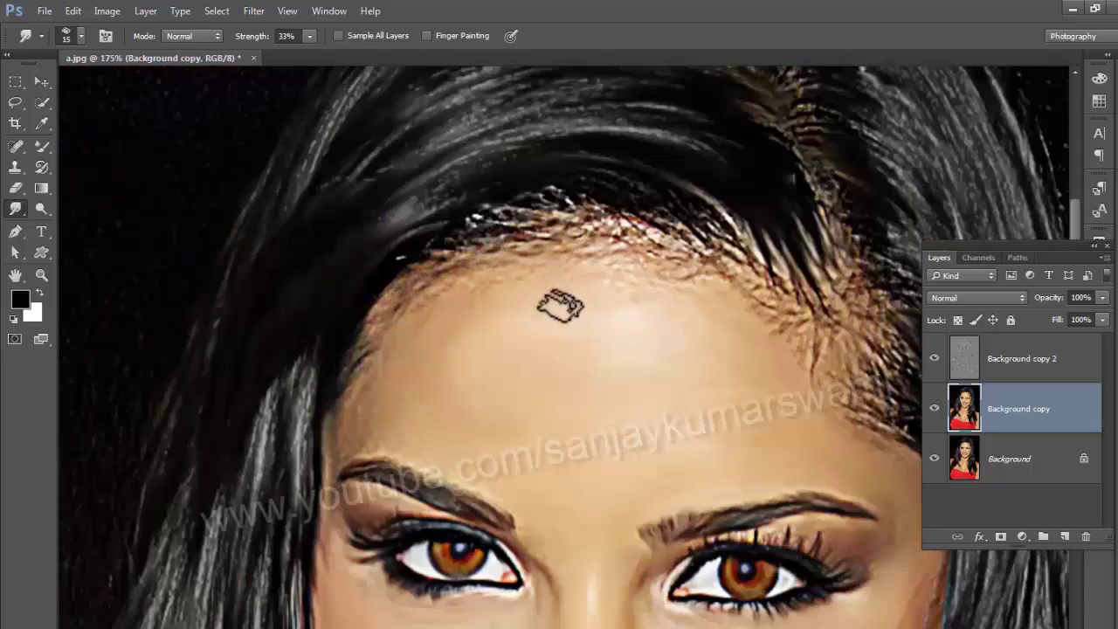
left_click_drag(560, 306, 310, 417)
key("bracketright")
key("bracketright")
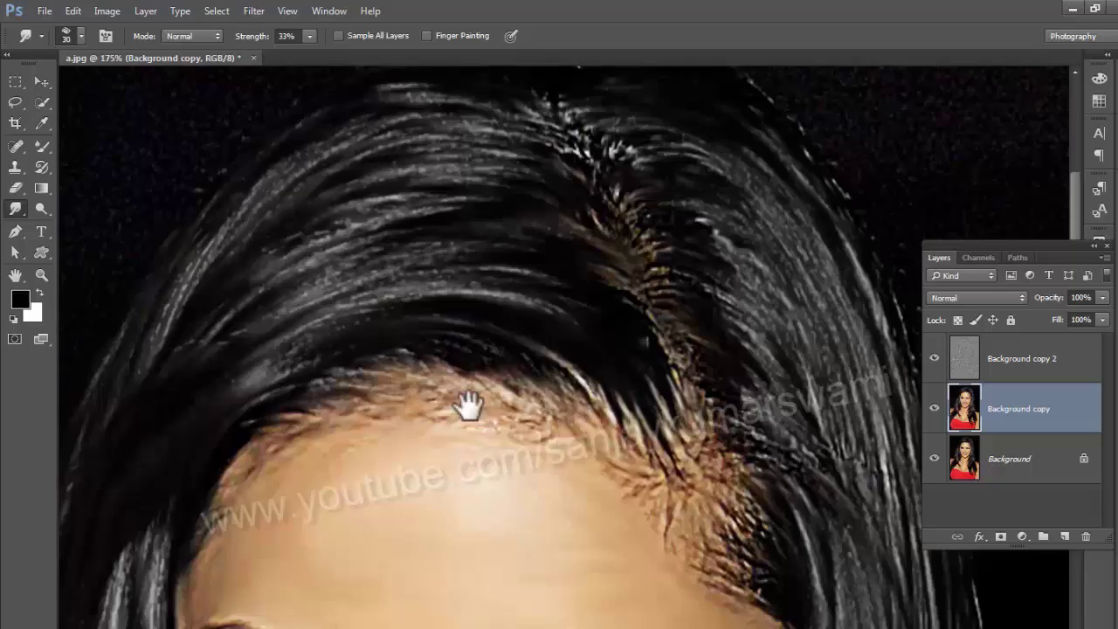
Step: Reduce the textured Smudge brush to 15 px and smudge the fine hairs along the right-hand temple hairline
scroll(524, 324, "up", 6)
key("bracketleft")
key("bracketleft")
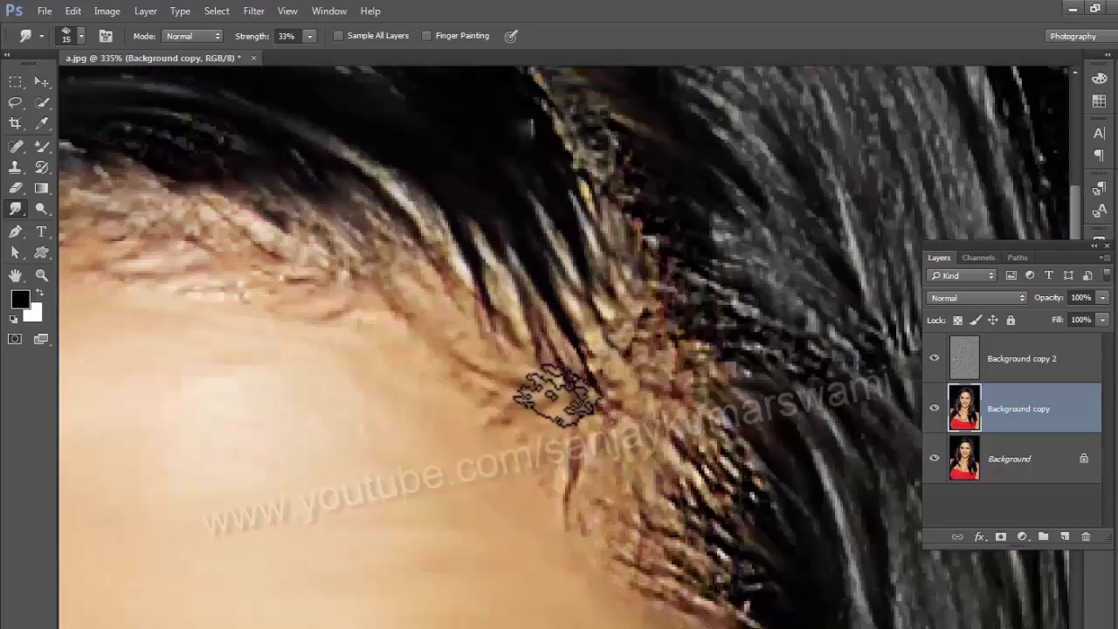
left_click_drag(664, 463, 535, 404)
left_click_drag(551, 506, 654, 558)
scroll(597, 332, "down", 4)
Step: Smudge the short hairs along the parting up to the crown with the 15 px textured brush
left_click_drag(534, 262, 475, 399)
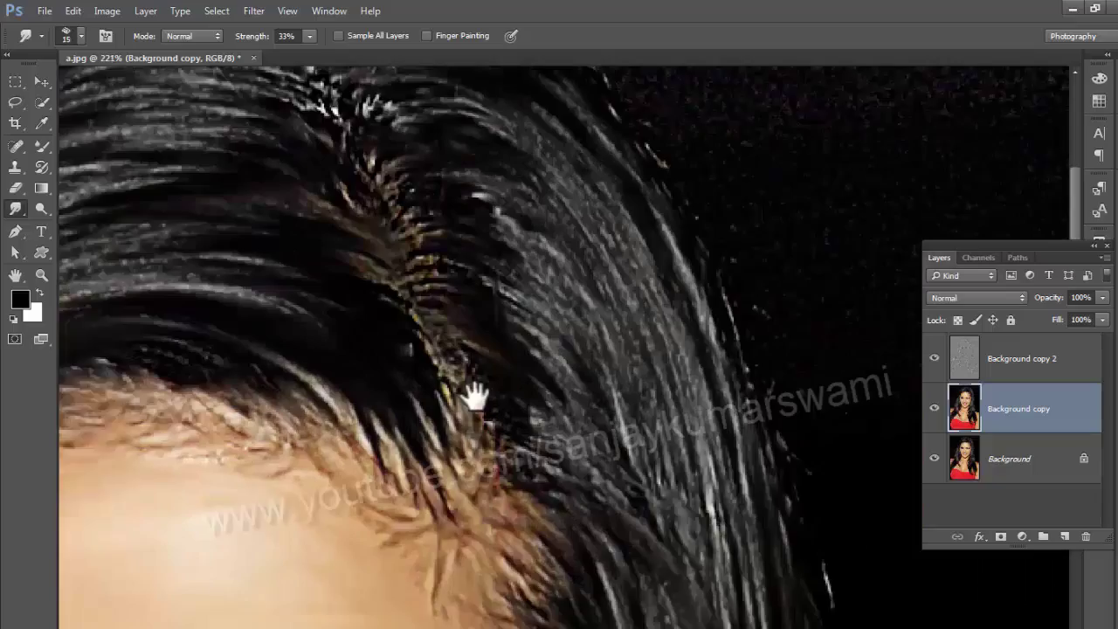
scroll(476, 393, "up", 4)
scroll(437, 335, "down", 4)
scroll(447, 387, "up", 4)
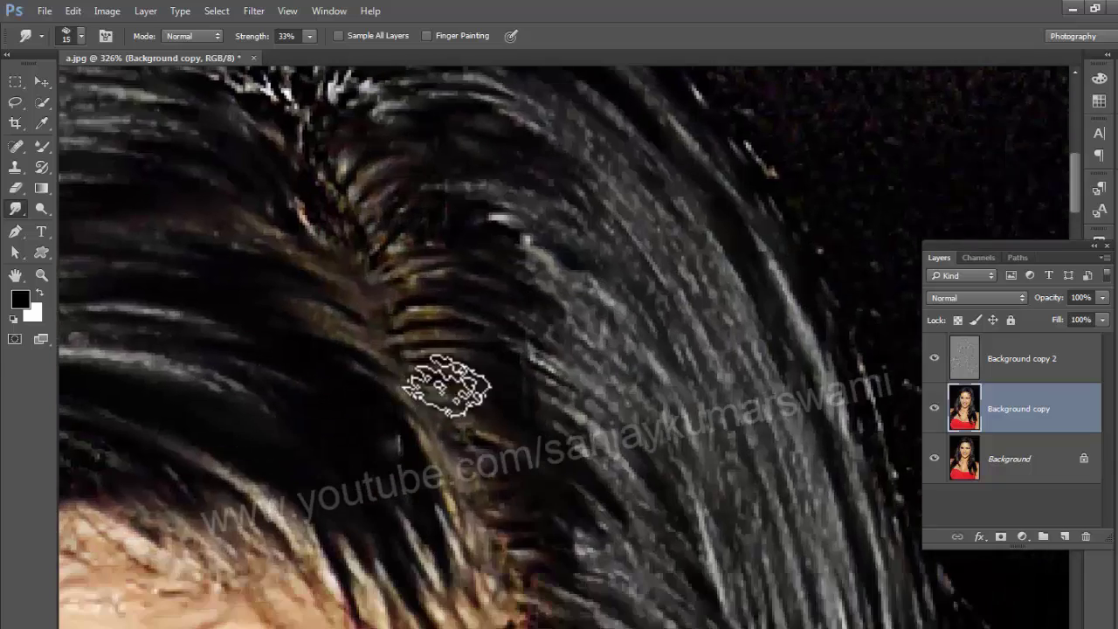
left_click_drag(358, 104, 411, 420)
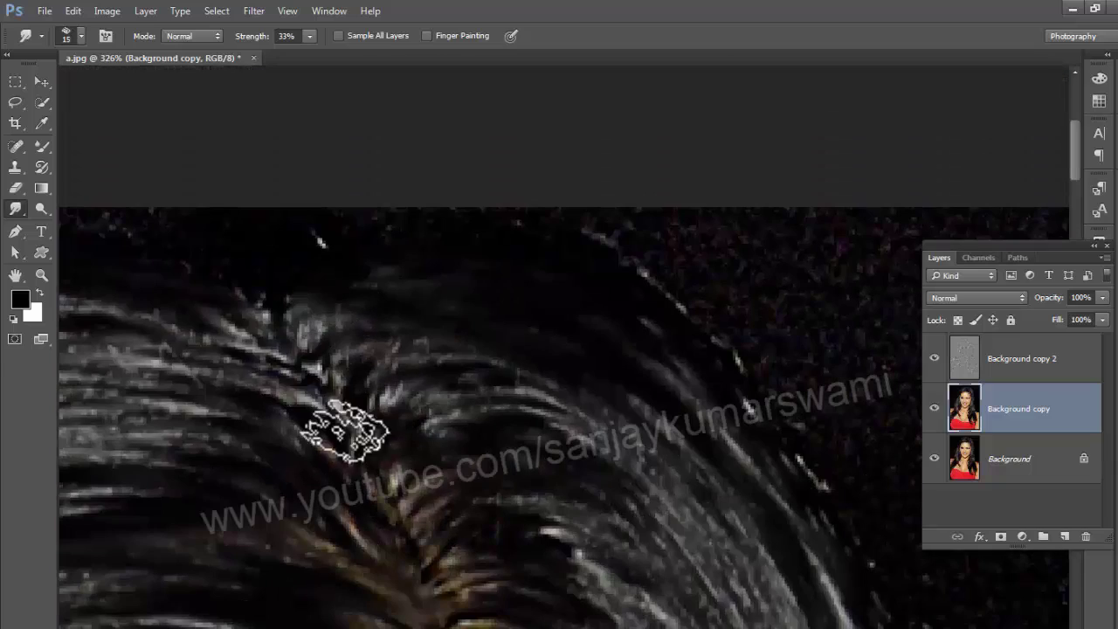
left_click_drag(786, 457, 626, 437)
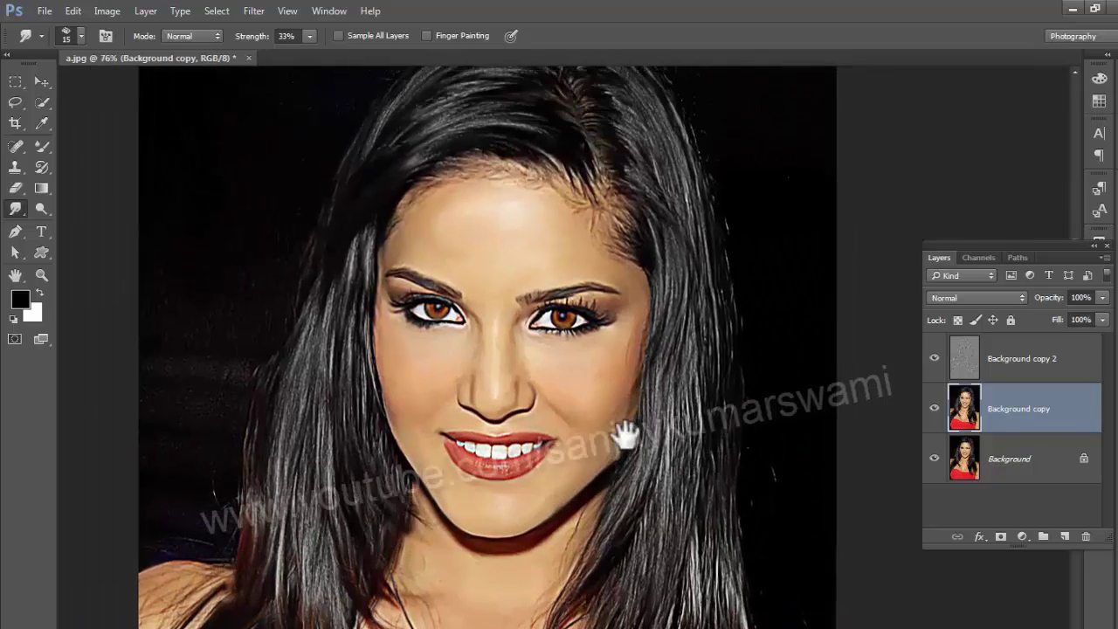
Step: Switch to the Dodge tool and set its range to Highlights
left_click_drag(511, 365, 453, 354)
left_click(41, 210)
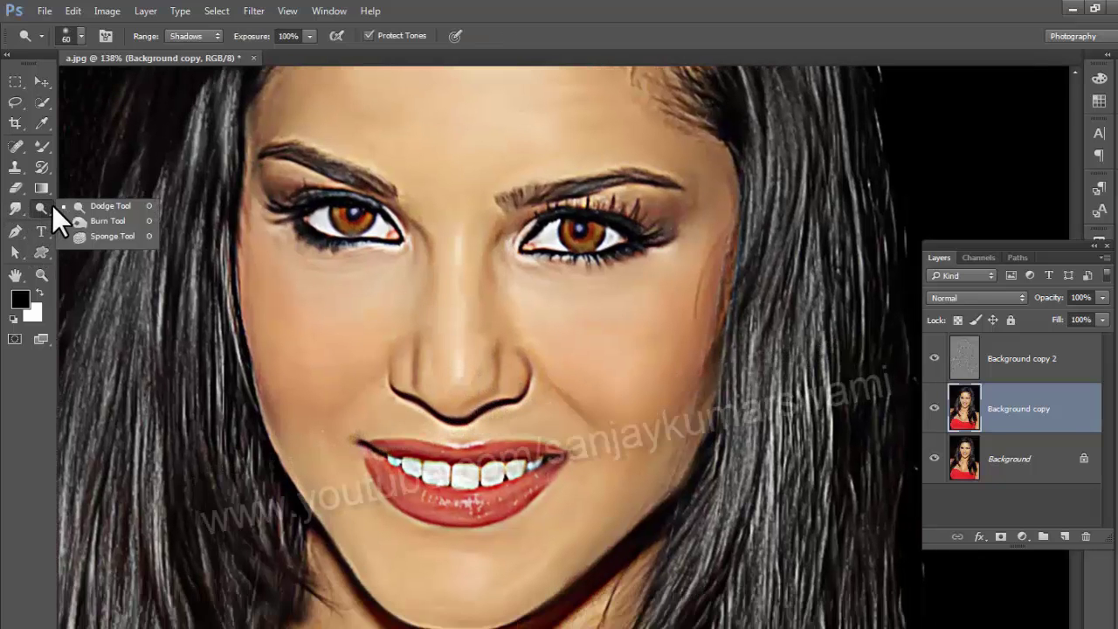
left_click(109, 217)
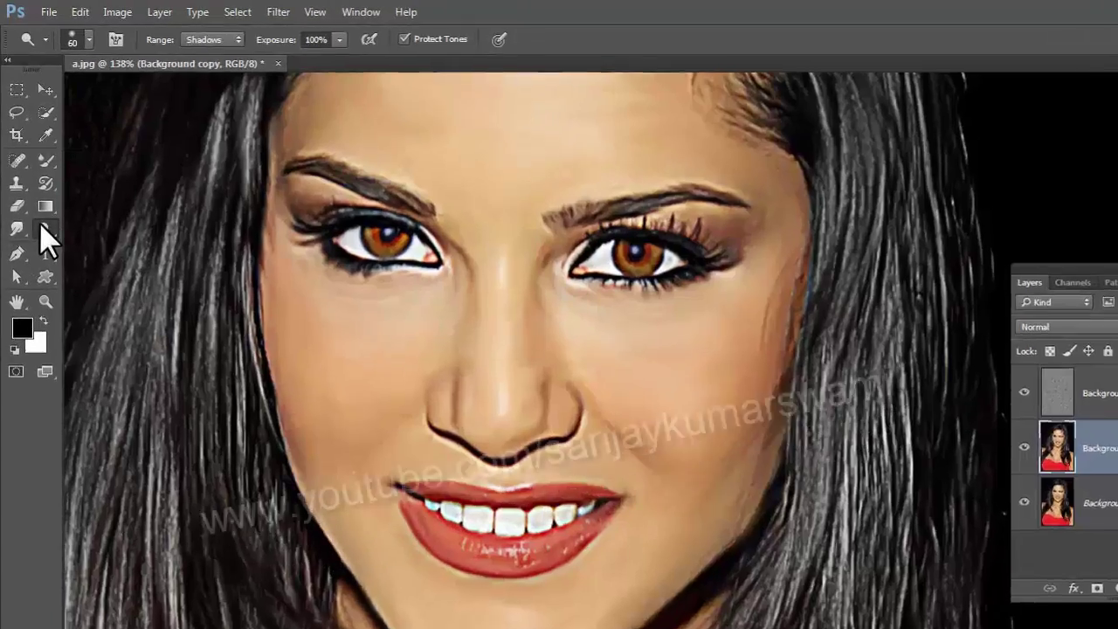
right_click(43, 200)
left_click(154, 306)
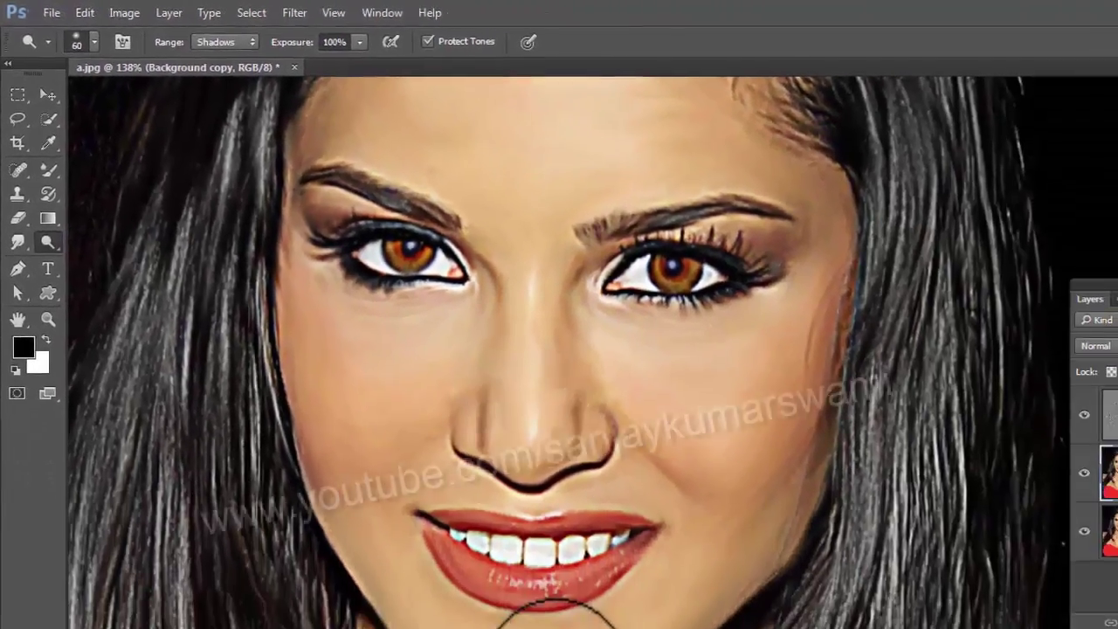
scroll(509, 584, "up", 2)
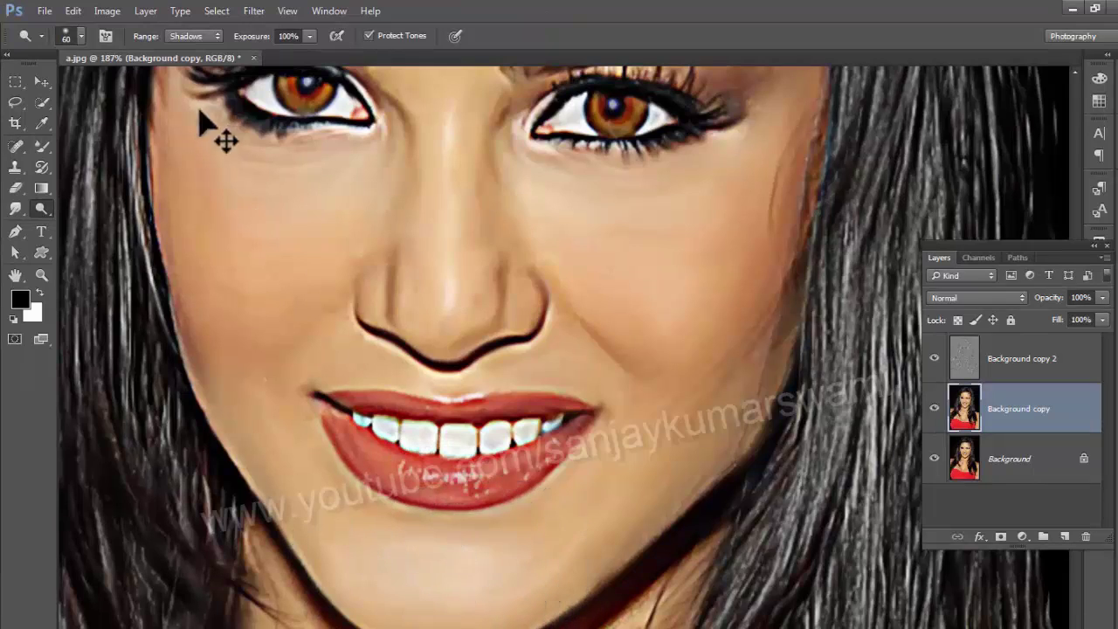
left_click(199, 35)
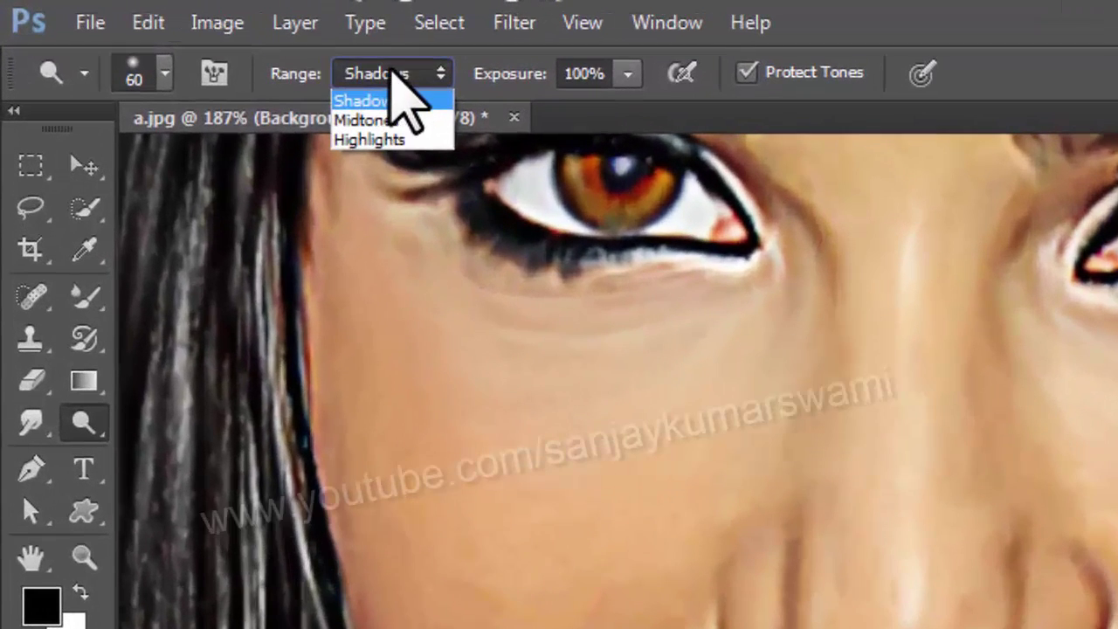
left_click(391, 138)
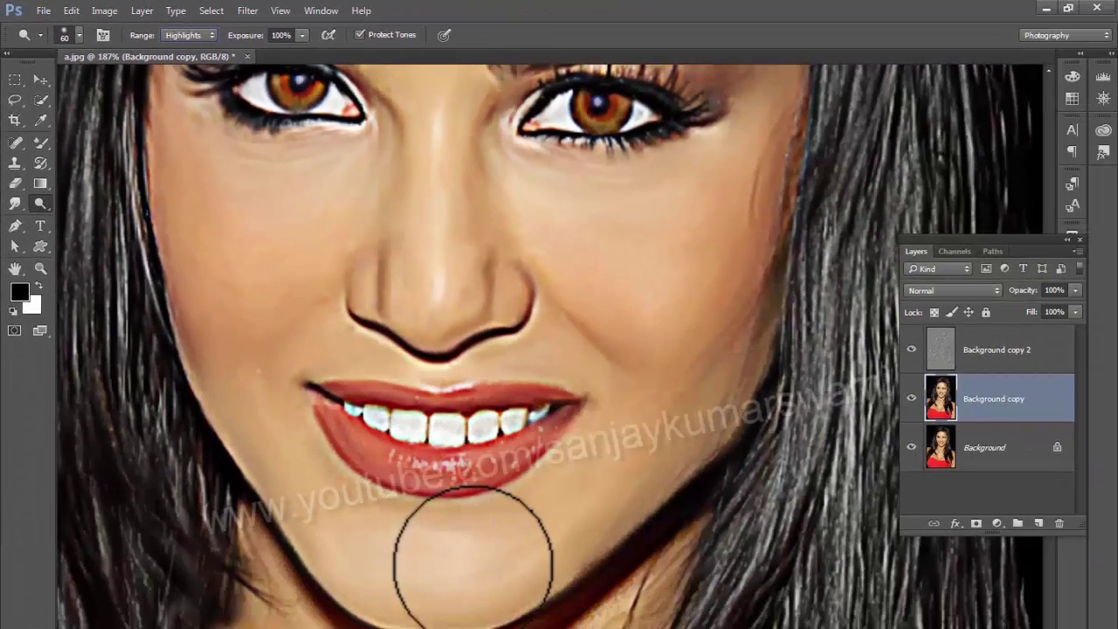
Step: Test the Dodge tool on the chin, undo a stroke, and brighten the chin with the exposure at 20%
mouse_move(473, 564)
left_mouse_down()
mouse_move(379, 550)
mouse_move(435, 558)
left_mouse_up()
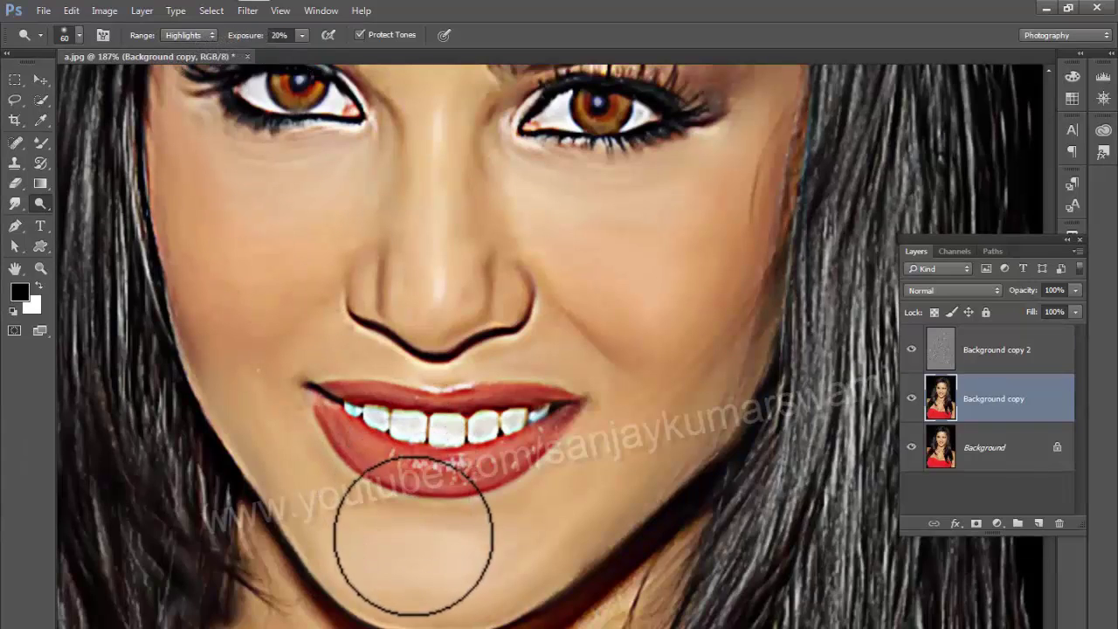
mouse_move(409, 548)
left_mouse_down()
mouse_move(386, 547)
mouse_move(502, 566)
left_mouse_up()
key("ctrl+z")
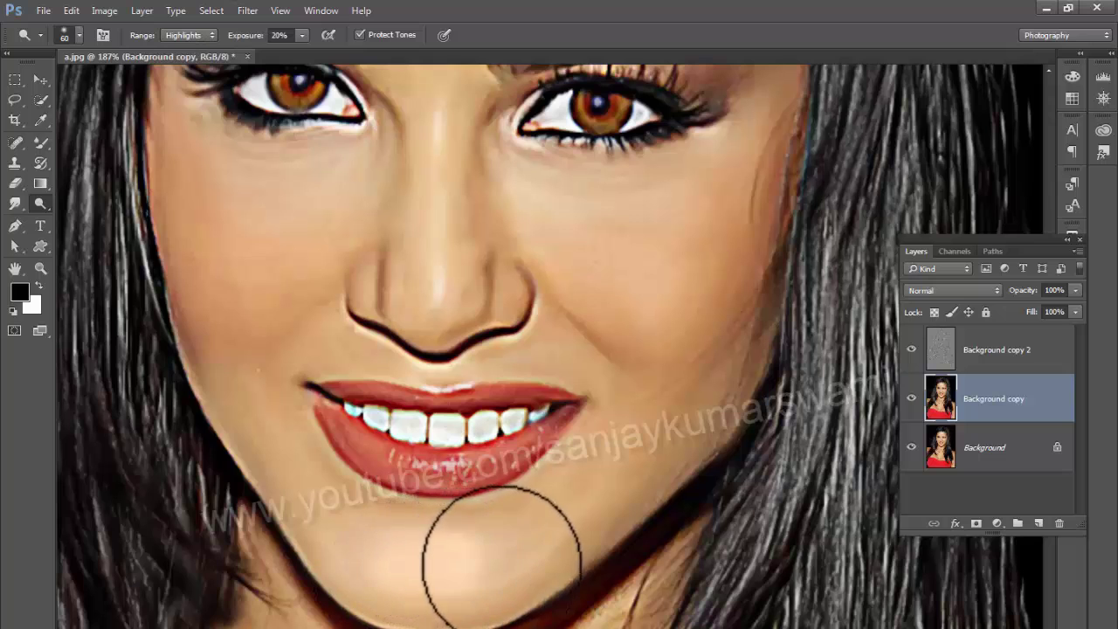
left_click_drag(437, 512, 344, 555)
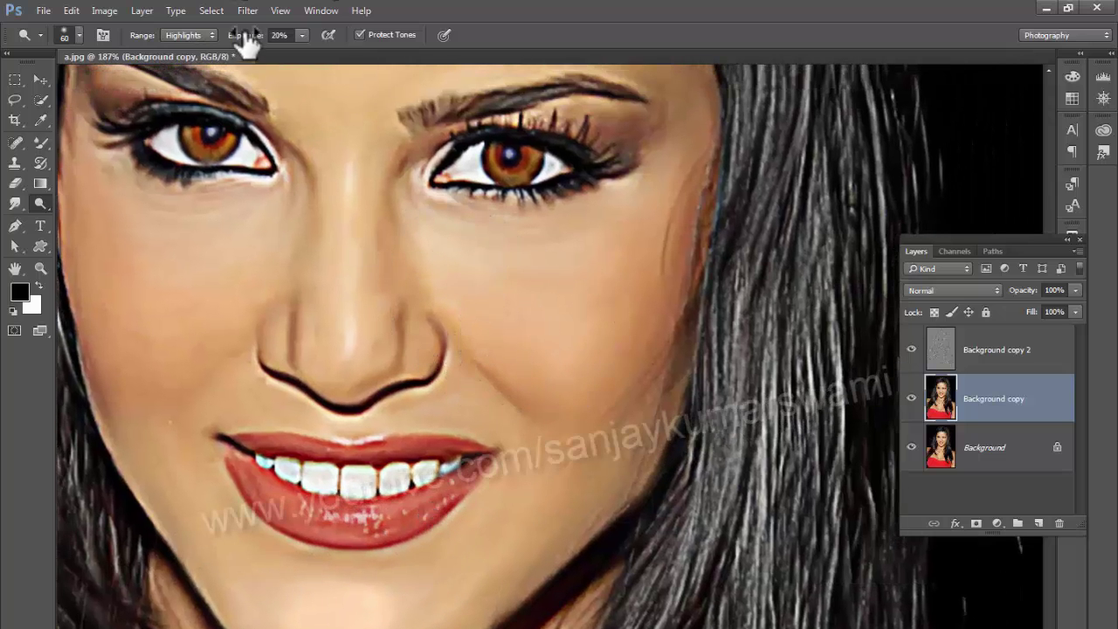
Step: Lower the Dodge exposure to 13%, set the range to Midtones, and brighten both cheeks
left_click_drag(246, 36, 239, 37)
mouse_move(514, 303)
left_mouse_down()
mouse_move(439, 257)
mouse_move(608, 300)
mouse_move(473, 293)
left_mouse_up()
left_click(204, 37)
left_click(187, 61)
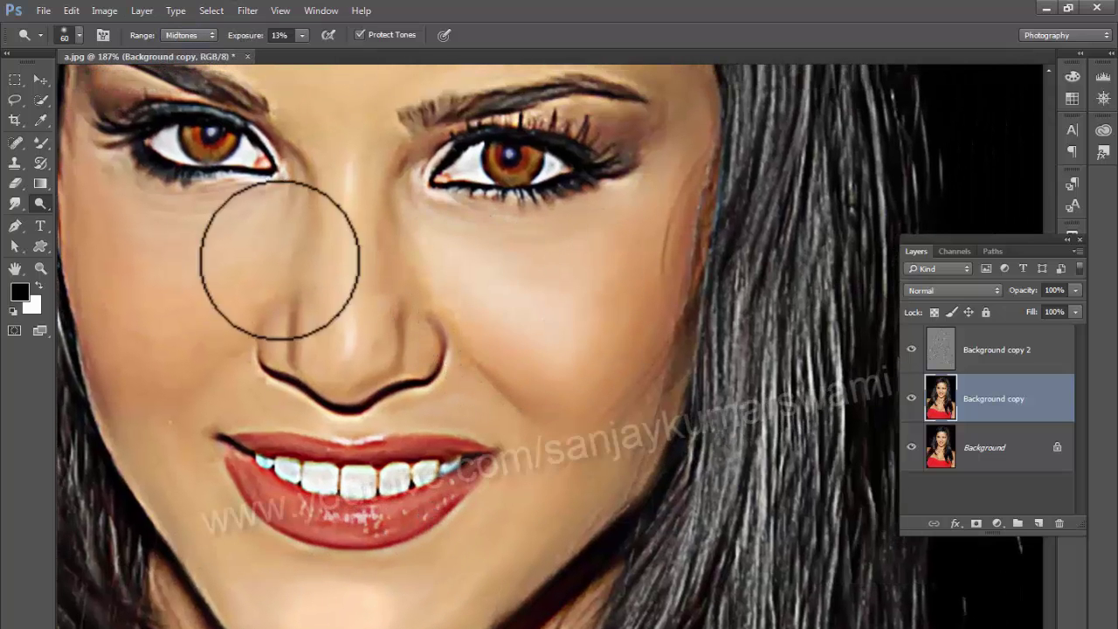
mouse_move(220, 255)
left_mouse_down()
mouse_move(155, 283)
mouse_move(153, 268)
left_mouse_up()
left_click_drag(206, 314, 285, 319)
left_click_drag(384, 611, 390, 535)
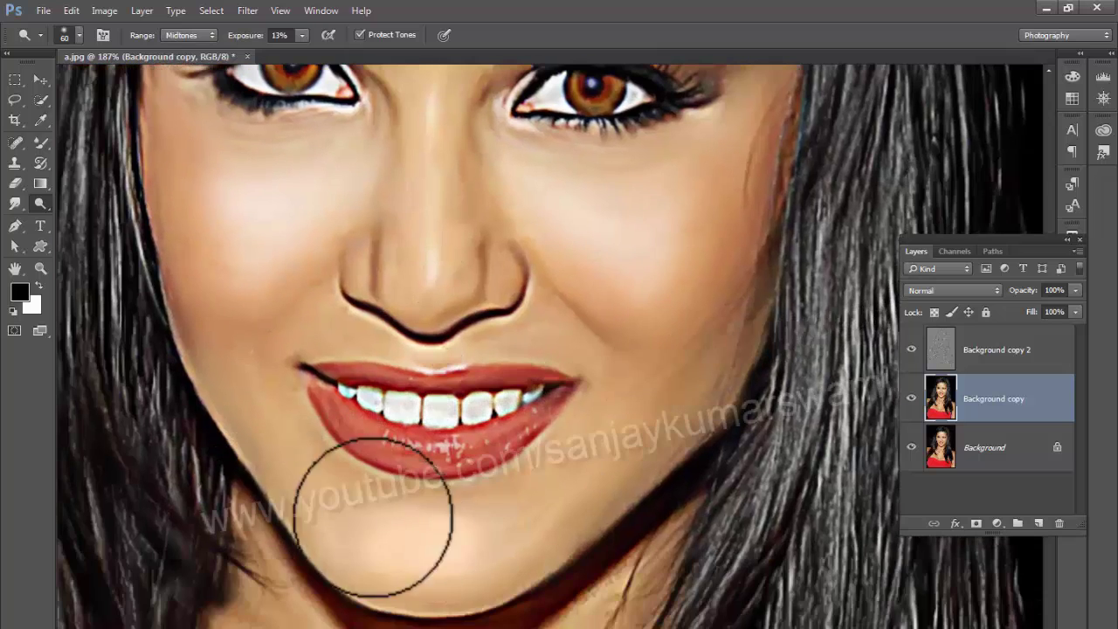
Step: Reduce the Dodge brush and brighten the highlight along the nose bridge and tip
left_click_drag(425, 253, 411, 351)
scroll(410, 352, "up", 1)
key("bracketleft")
key("bracketleft")
key("bracketleft")
key("bracketleft")
key("bracketleft")
key("bracketright")
key("bracketright")
left_click_drag(412, 307, 414, 394)
Step: Brighten the nostrils and the ridges above the upper lip with a Dodge brush reduced to 8 px at 36% exposure
key("bracketleft")
key("bracketleft")
key("bracketleft")
scroll(518, 365, "up", 3)
mouse_move(390, 159)
left_mouse_down()
mouse_move(397, 385)
mouse_move(300, 420)
mouse_move(231, 421)
left_mouse_up()
left_click_drag(535, 404, 654, 404)
key("bracketleft")
key("bracketleft")
key("bracketleft")
key("bracketleft")
key("bracketleft")
left_click_drag(637, 467, 604, 467)
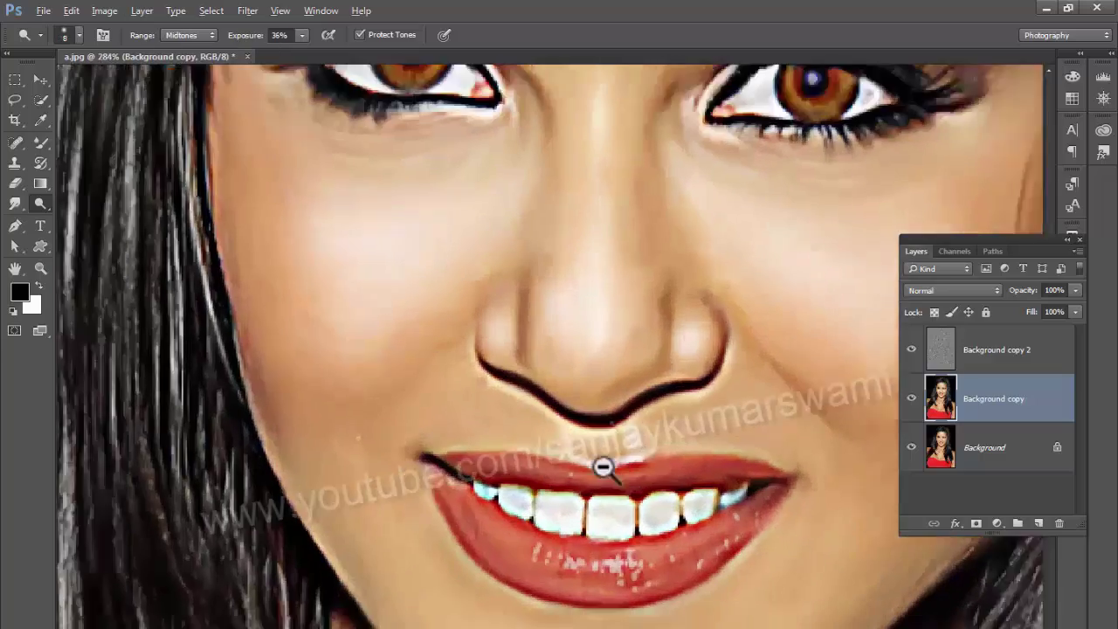
Step: Whiten the teeth with a 15 px Dodge brush and smooth their edges with the Smudge tool
left_click_drag(562, 557, 539, 407)
key("bracketright")
key("bracketright")
key("bracketright")
key("bracketright")
left_click_drag(531, 469, 608, 469)
left_click(15, 204)
left_click_drag(446, 280, 494, 383)
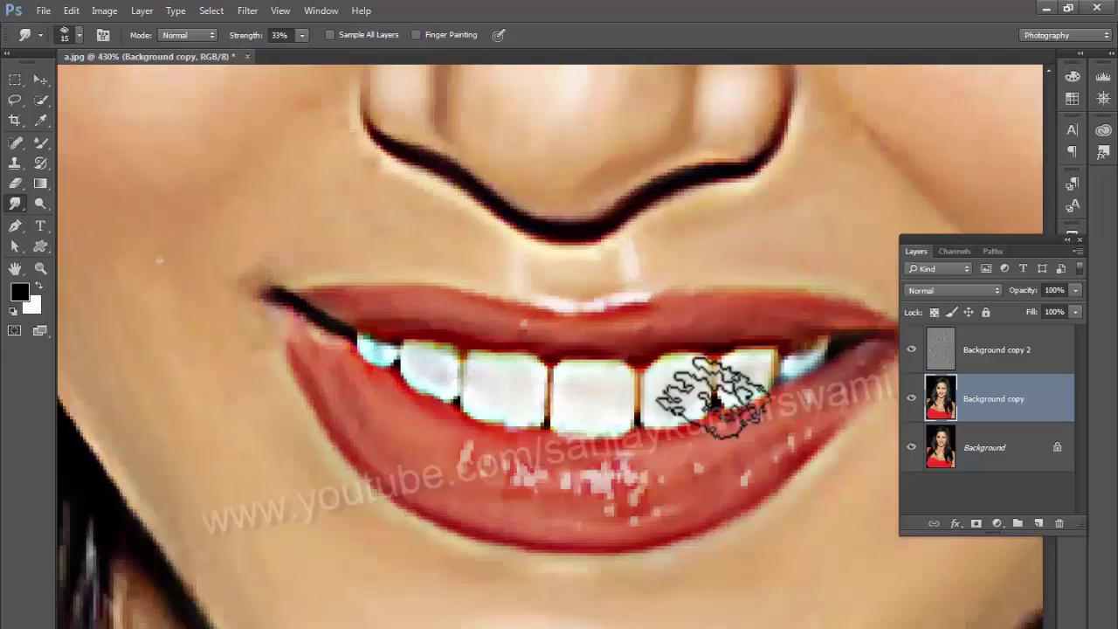
Step: Return to the Dodge tool, enlarge its brush to 90 px, and brighten the chest highlights
key("o")
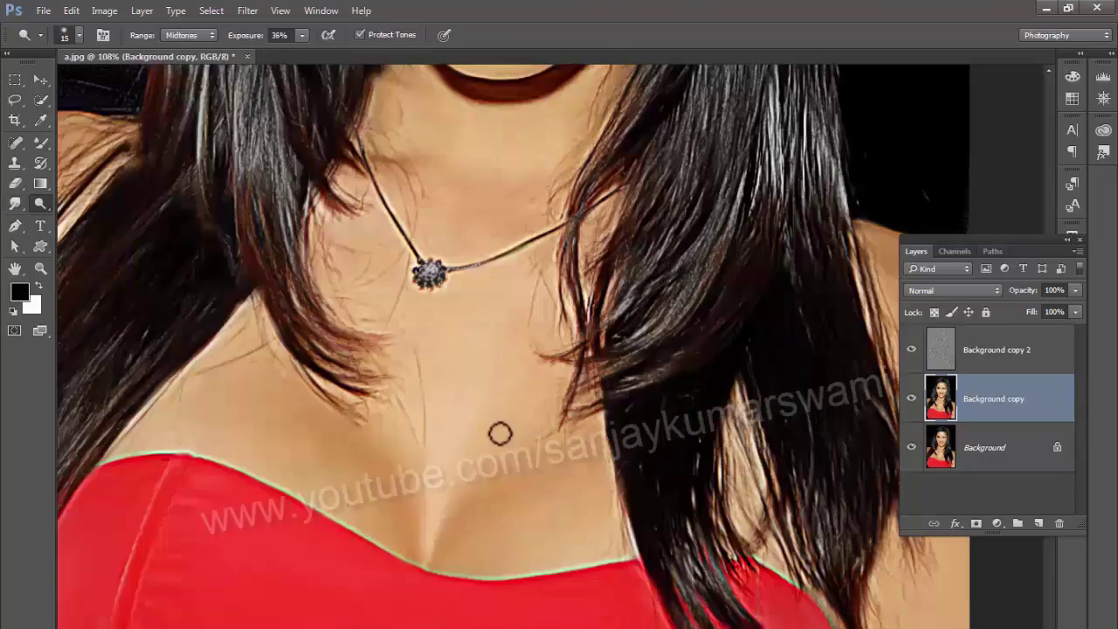
key("bracketright")
key("bracketright")
key("bracketright")
key("bracketright")
key("bracketright")
key("bracketright")
left_click_drag(575, 374, 543, 374)
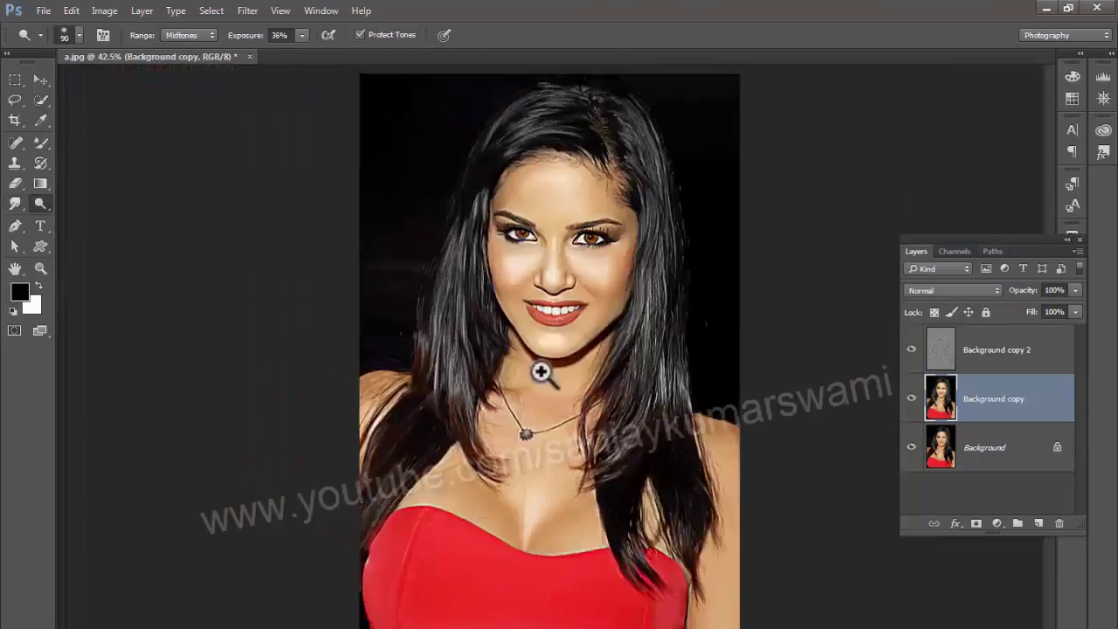
Step: Brighten the forehead with the Dodge tool and reduce its brush to 60 px
left_click_drag(563, 276, 601, 280)
left_click_drag(474, 314, 484, 522)
mouse_move(517, 367)
left_mouse_down()
mouse_move(529, 367)
mouse_move(437, 372)
left_mouse_up()
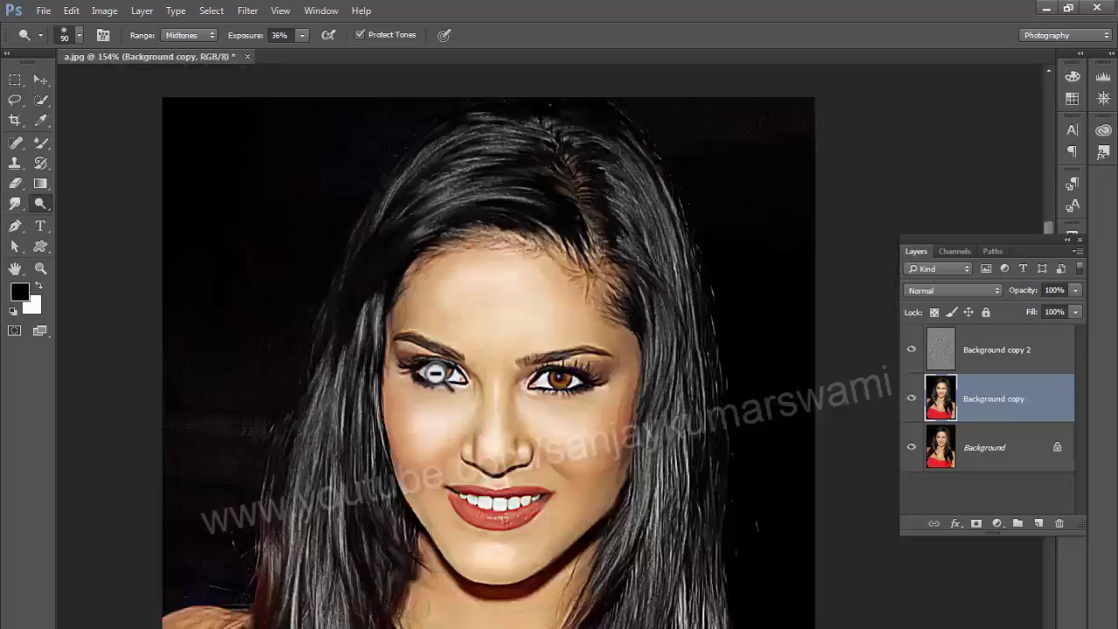
left_click_drag(487, 313, 547, 312)
key("bracketleft")
key("bracketleft")
key("bracketleft")
left_click_drag(661, 384, 621, 384)
left_click_drag(517, 337, 484, 335)
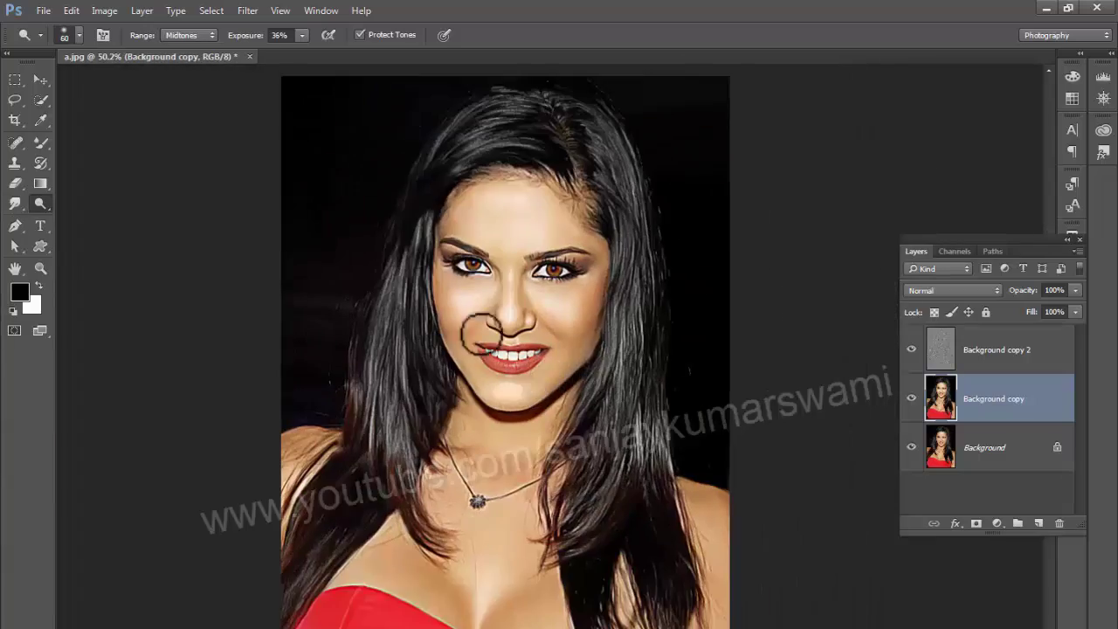
Step: Switch to the 60 px textured Smudge brush and smooth the noisy dark background beside the left-hand hair
key("r")
mouse_move(290, 357)
left_mouse_down()
mouse_move(353, 359)
mouse_move(340, 503)
left_mouse_up()
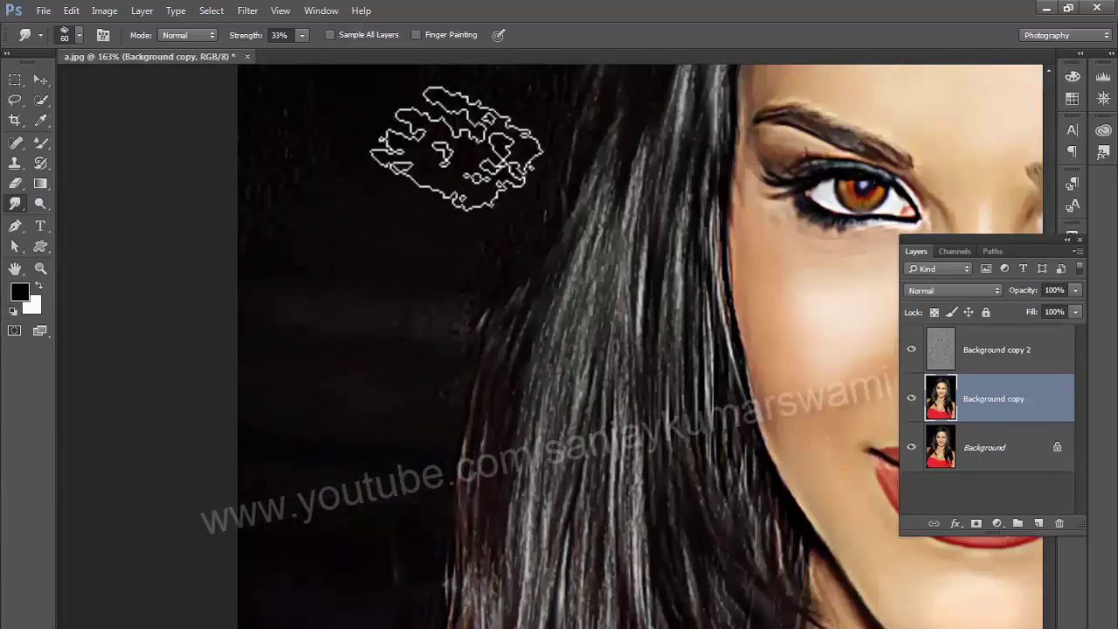
left_click_drag(457, 155, 415, 155)
left_click_drag(526, 107, 562, 106)
left_click_drag(421, 420, 385, 425)
left_click_drag(559, 348, 343, 603)
Step: Smudge the noisy dark background around the top of the head and beside the right-hand hair
mouse_move(623, 304)
left_mouse_down()
mouse_move(498, 303)
mouse_move(351, 179)
left_mouse_up()
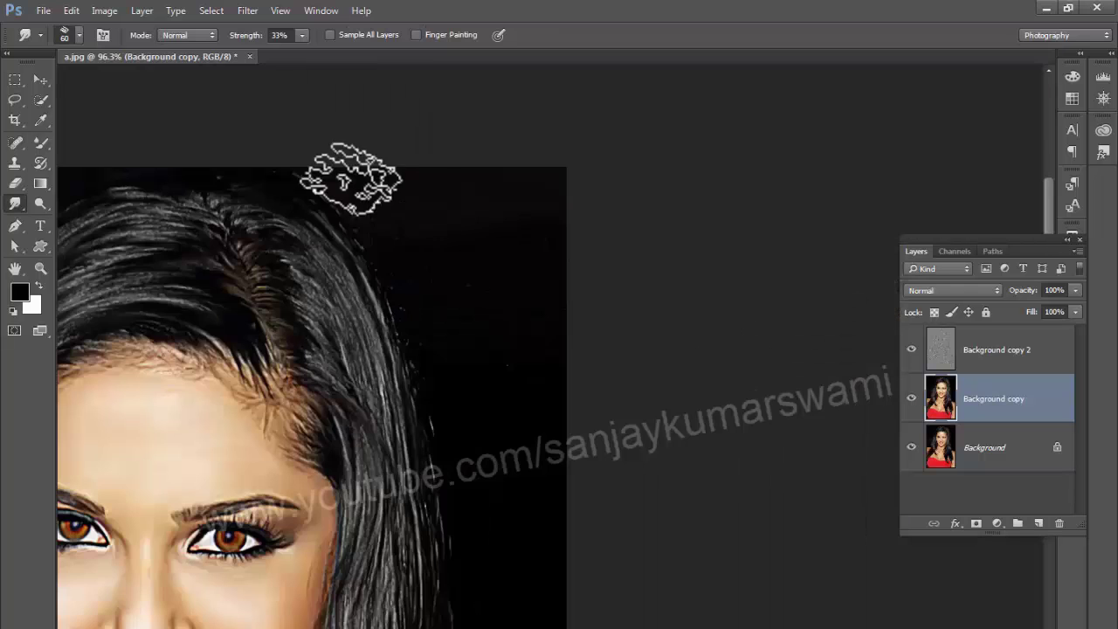
mouse_move(517, 428)
left_mouse_down()
mouse_move(470, 370)
mouse_move(435, 248)
left_mouse_up()
left_click_drag(449, 551, 412, 420)
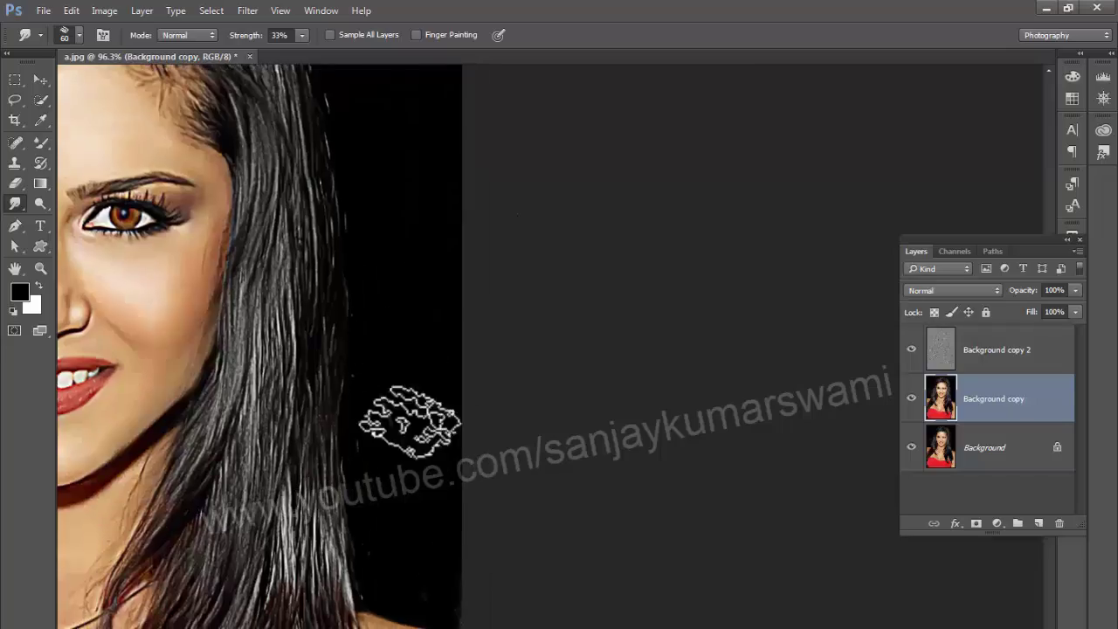
scroll(412, 419, "down", 4)
key("o")
scroll(603, 428, "up", 4)
scroll(519, 468, "down", 4)
scroll(626, 534, "up", 4)
scroll(769, 548, "down", 4)
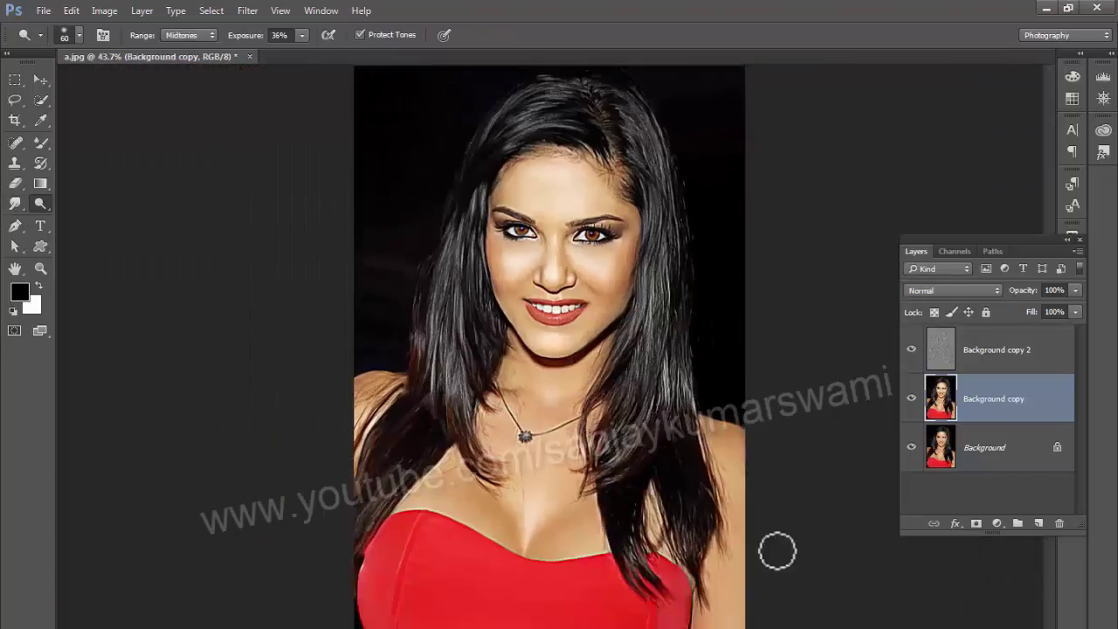
scroll(779, 552, "up", 1)
key("F10")
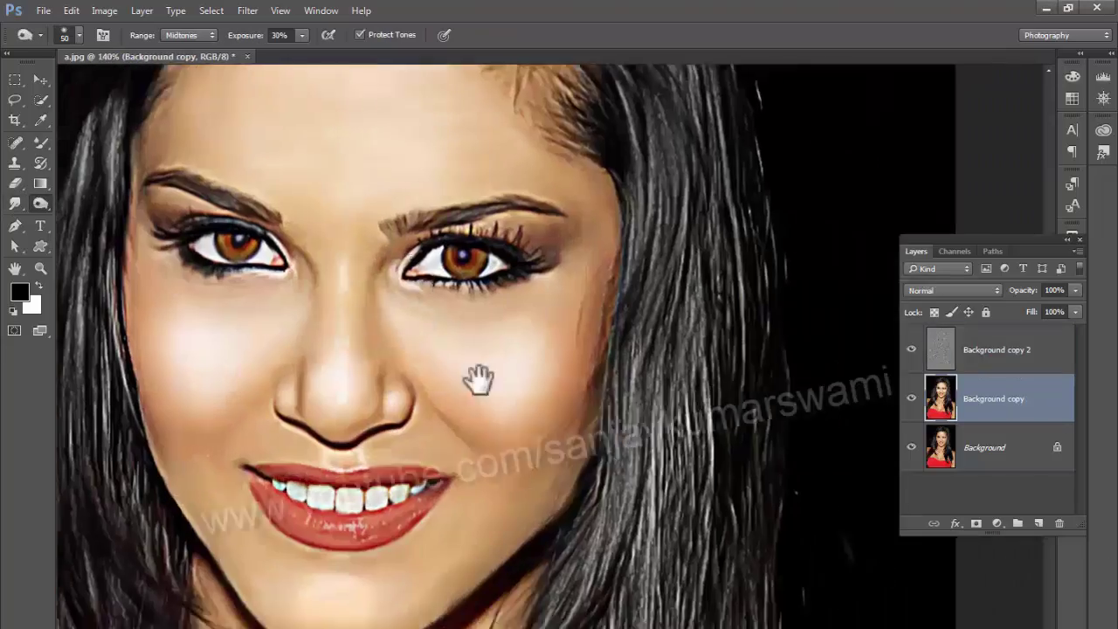
left_click_drag(477, 379, 580, 425)
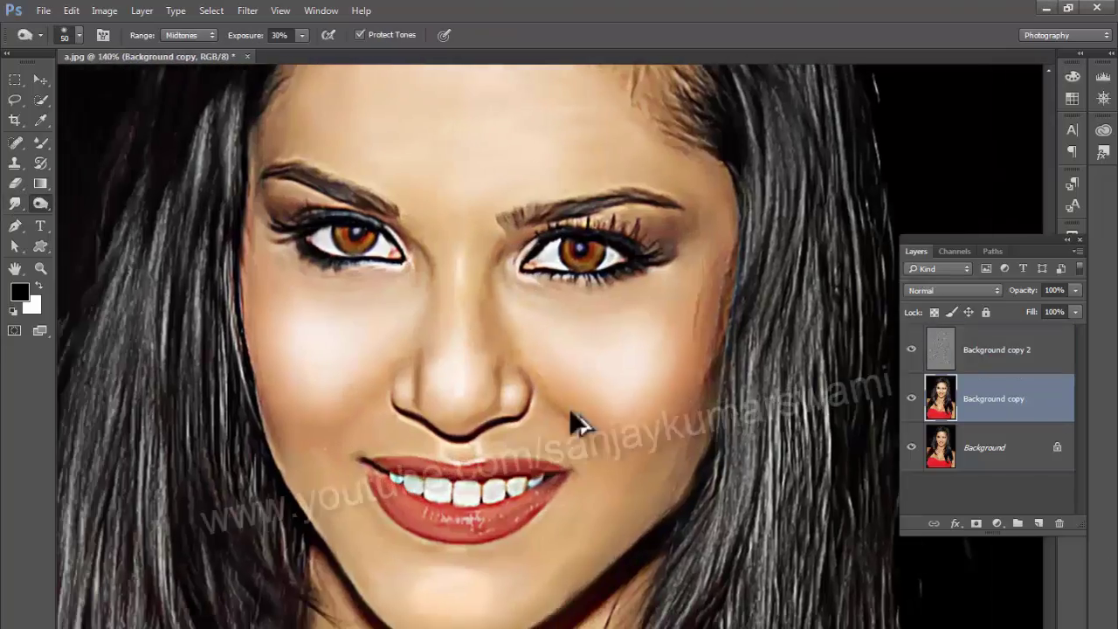
left_click_drag(427, 391, 462, 346)
scroll(468, 349, "down", 1)
scroll(456, 287, "up", 1)
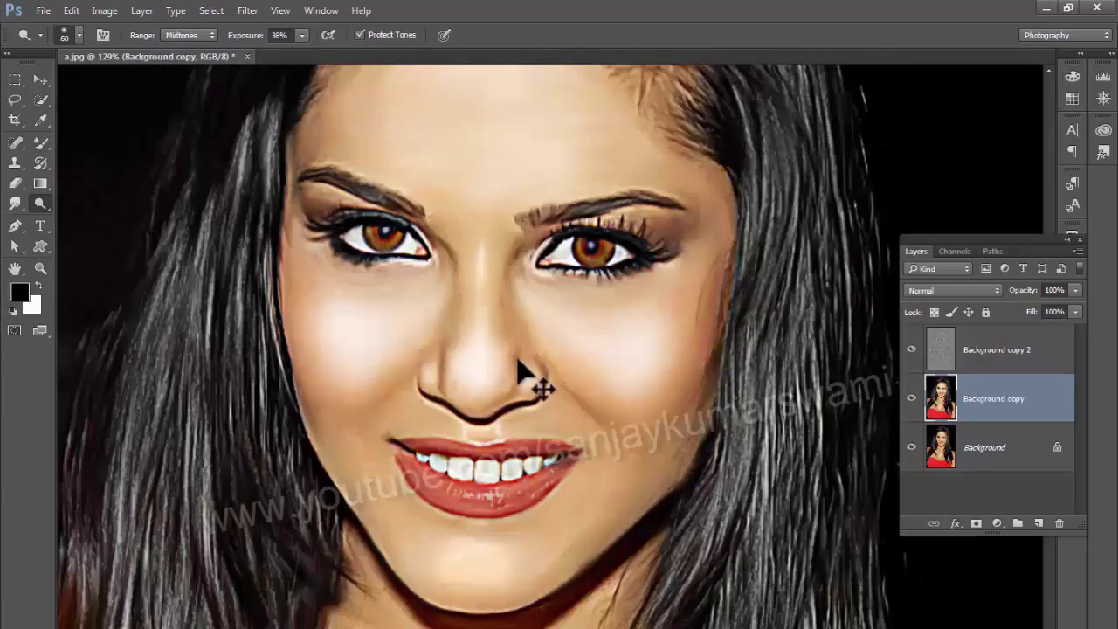
Step: Reduce the Dodge brush to 25 px and brighten the eyelids beneath both eyebrows
scroll(518, 192, "up", 1)
key("bracketleft")
key("bracketleft")
key("bracketleft")
key("bracketleft")
key("bracketleft")
key("bracketleft")
scroll(699, 228, "up", 3)
left_click_drag(436, 218, 497, 230)
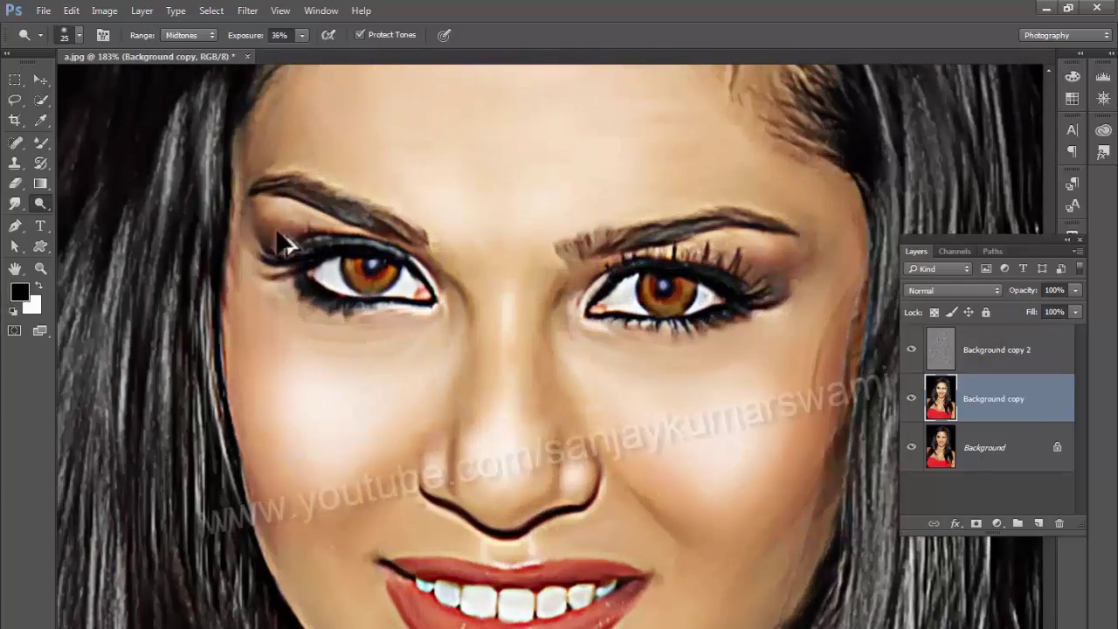
Step: Shade the chest with a 150 px Burn brush at 13% exposure and select the Background copy 2 layer
scroll(260, 208, "down", 8)
mouse_move(376, 405)
left_mouse_down()
mouse_move(549, 372)
mouse_move(533, 357)
left_mouse_up()
key("bracketright")
key("bracketright")
key("bracketright")
key("bracketright")
key("bracketright")
key("bracketright")
key("bracketright")
key("bracketright")
key("bracketright")
key("bracketright")
key("bracketright")
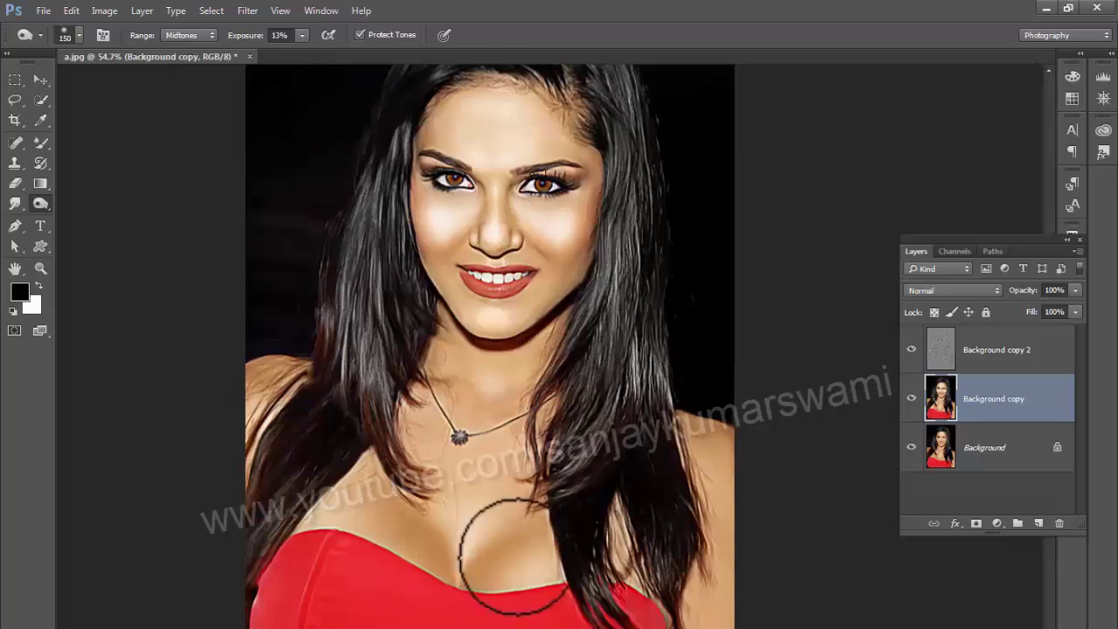
scroll(513, 557, "down", 2)
left_click(997, 350)
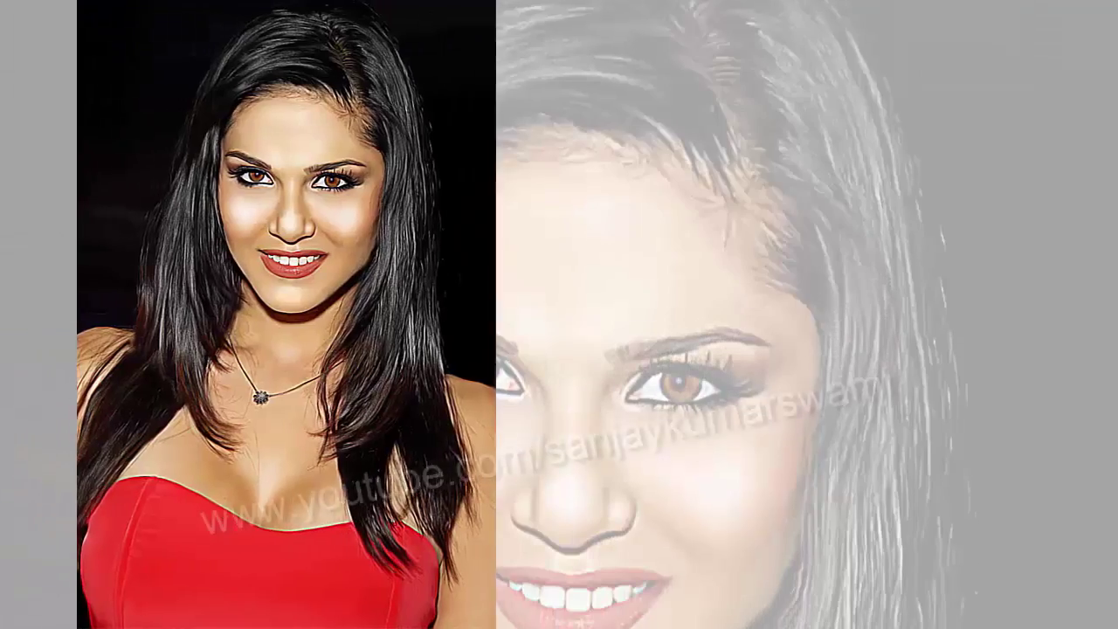